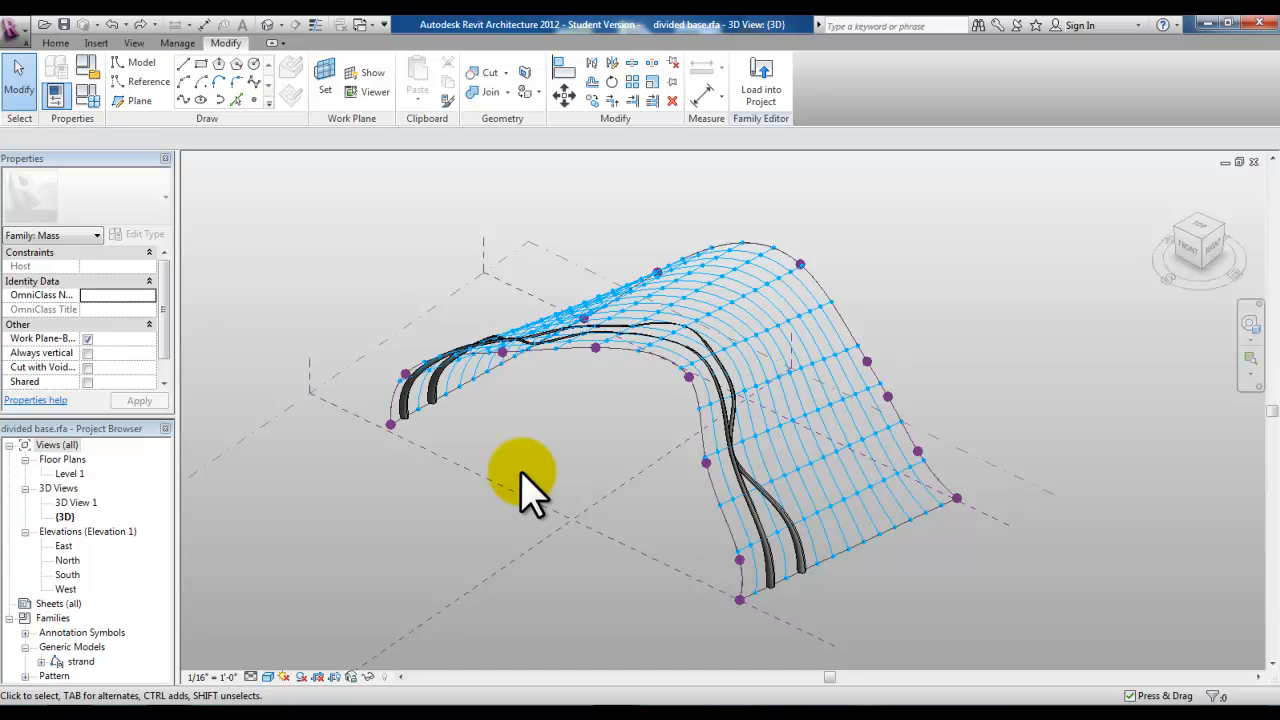
- Create a new family from the Generic Model Adaptive.rft template
key(ctrl+Tab)
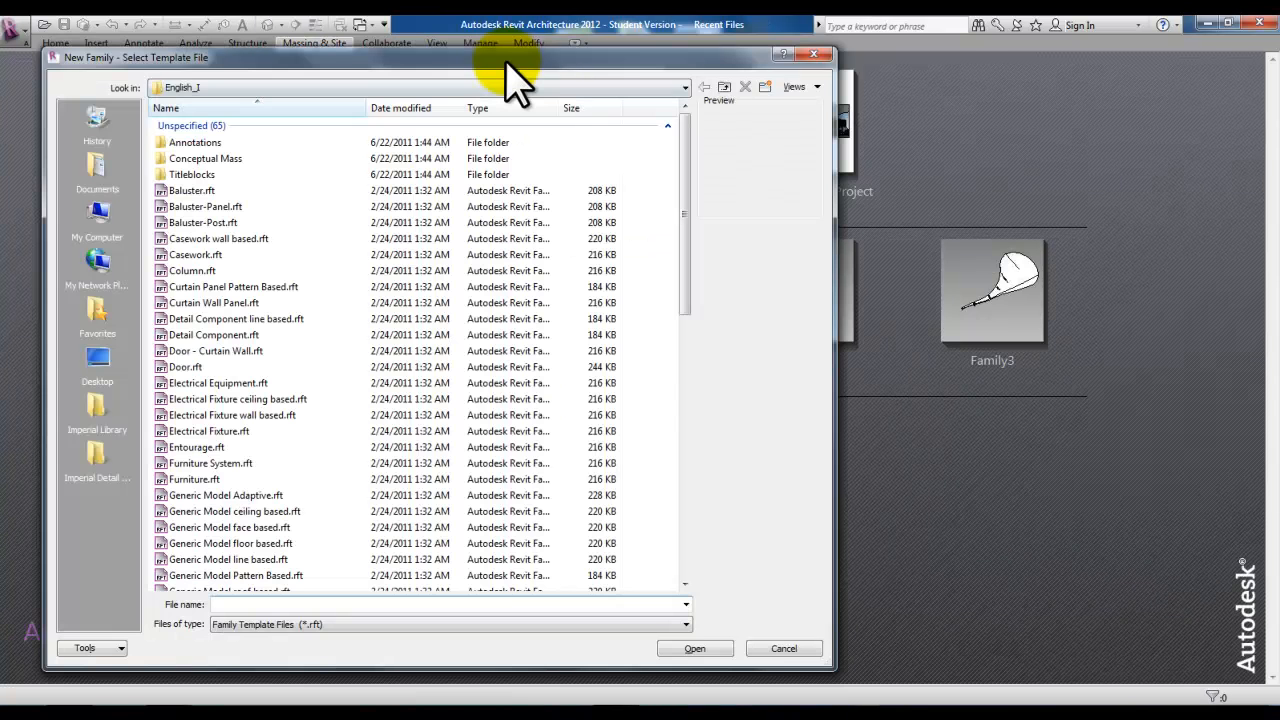
drag(509, 51, 640, 56)
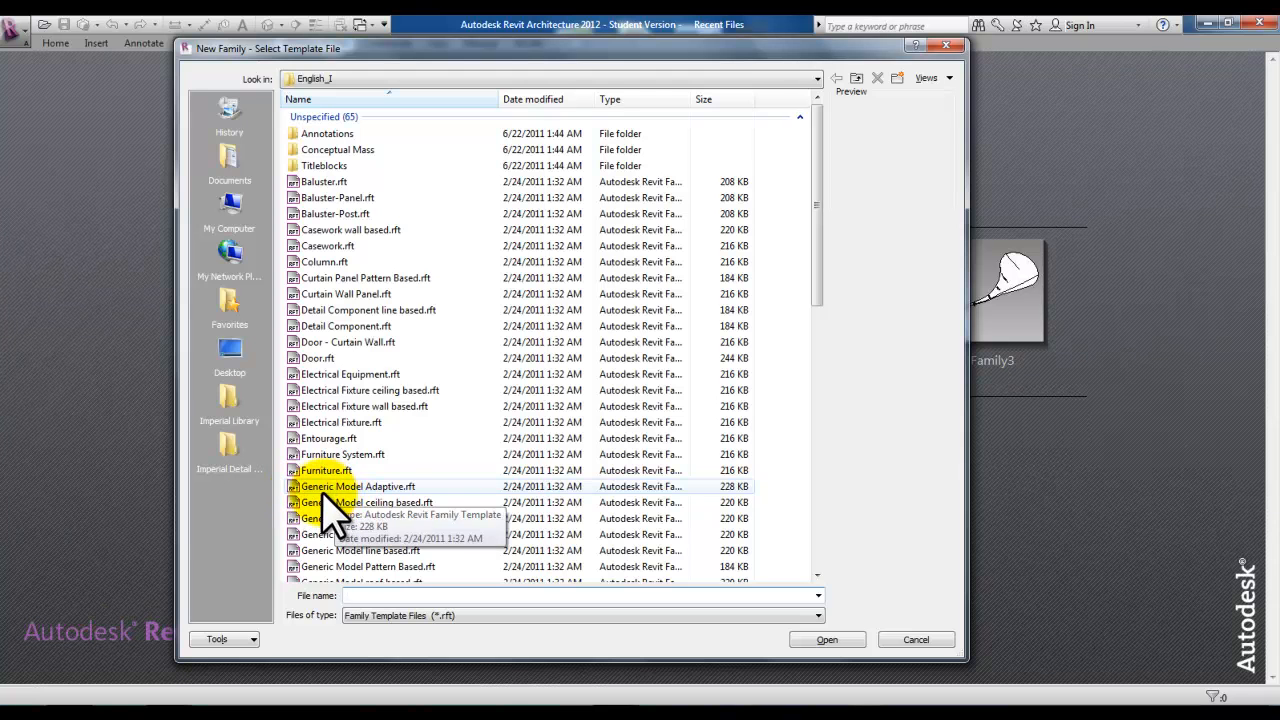
double_click(386, 489)
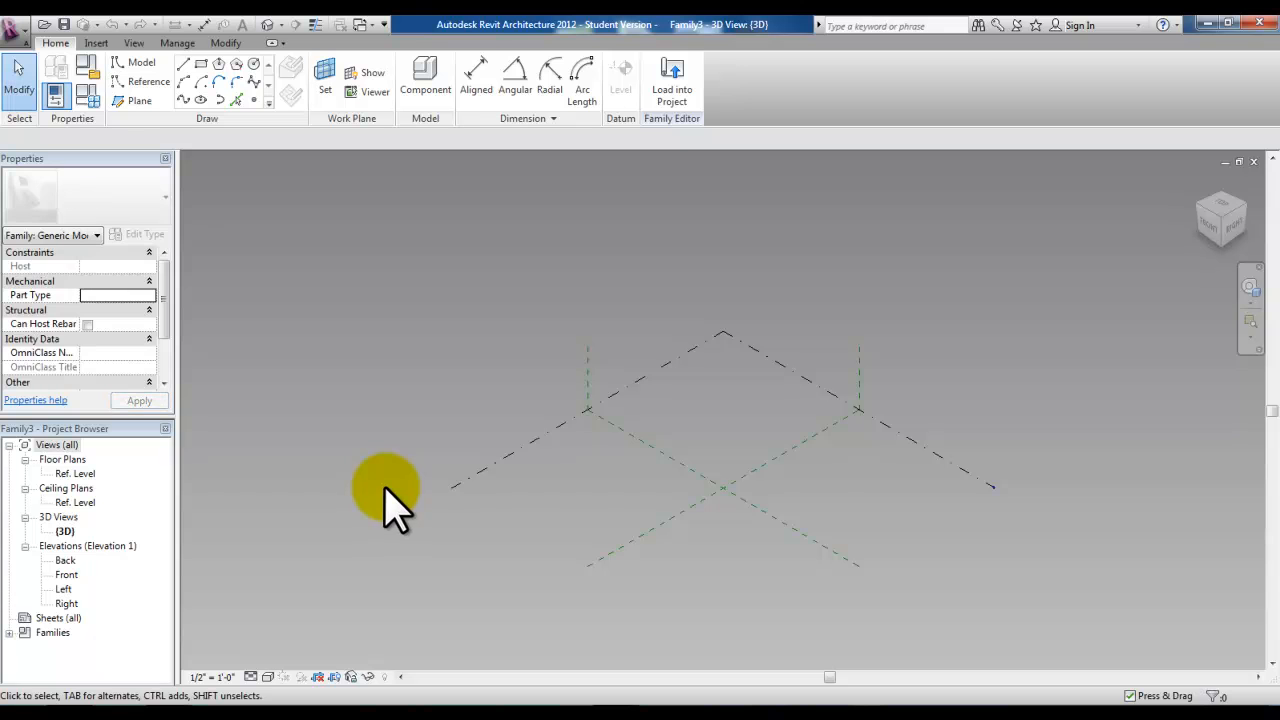
- Place eight reference points on the Center (Left/Right) reference plane, rising in a gentle curve from the intersection of the reference planes
middle_drag(694, 514, 545, 525)
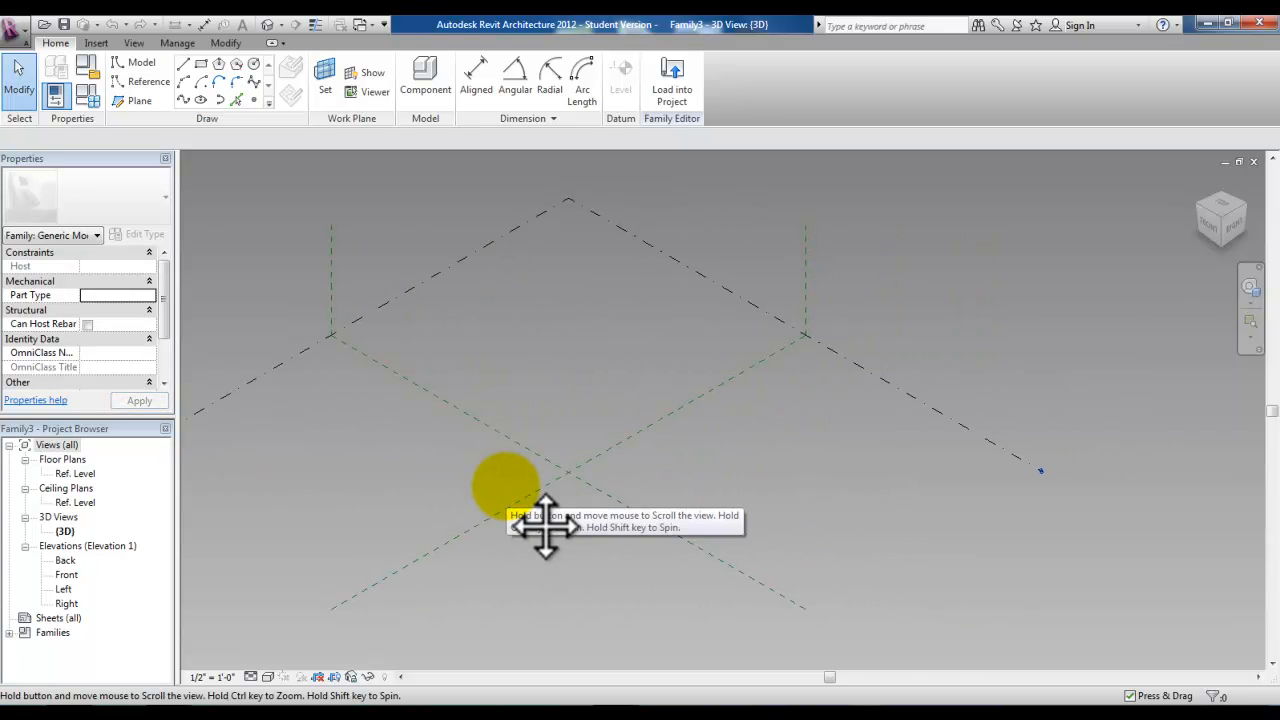
click(490, 523)
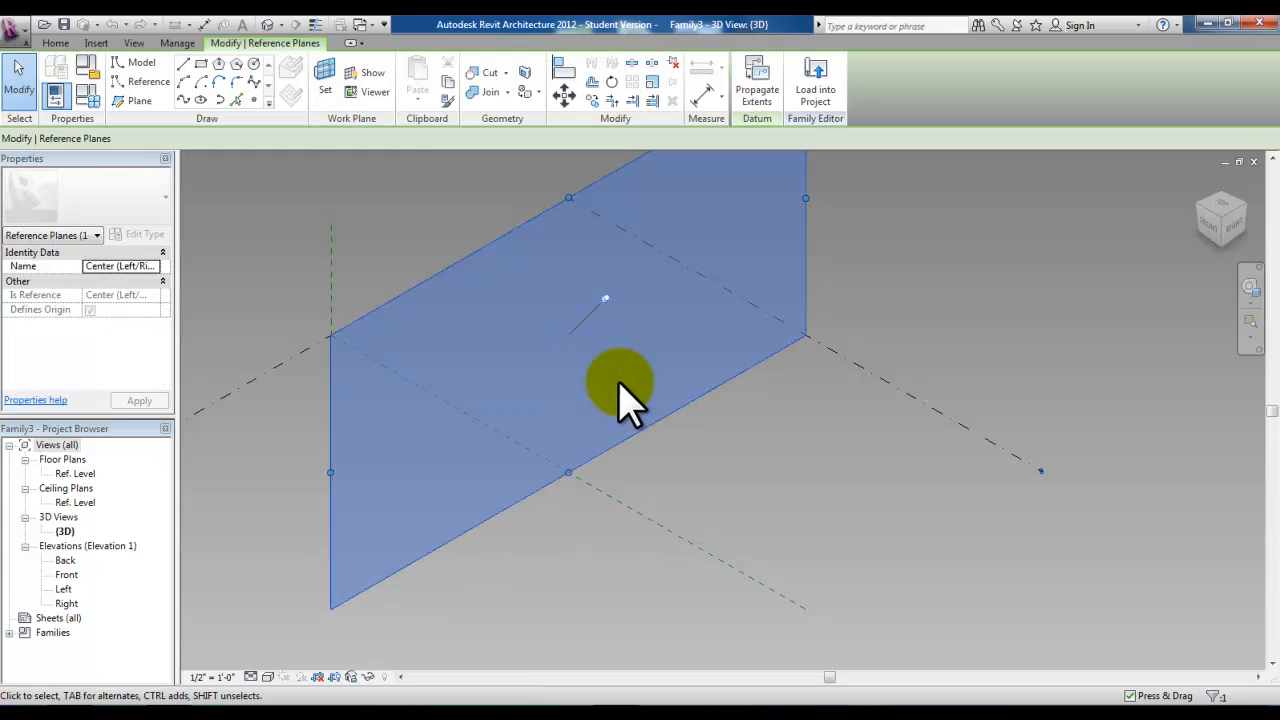
click(254, 100)
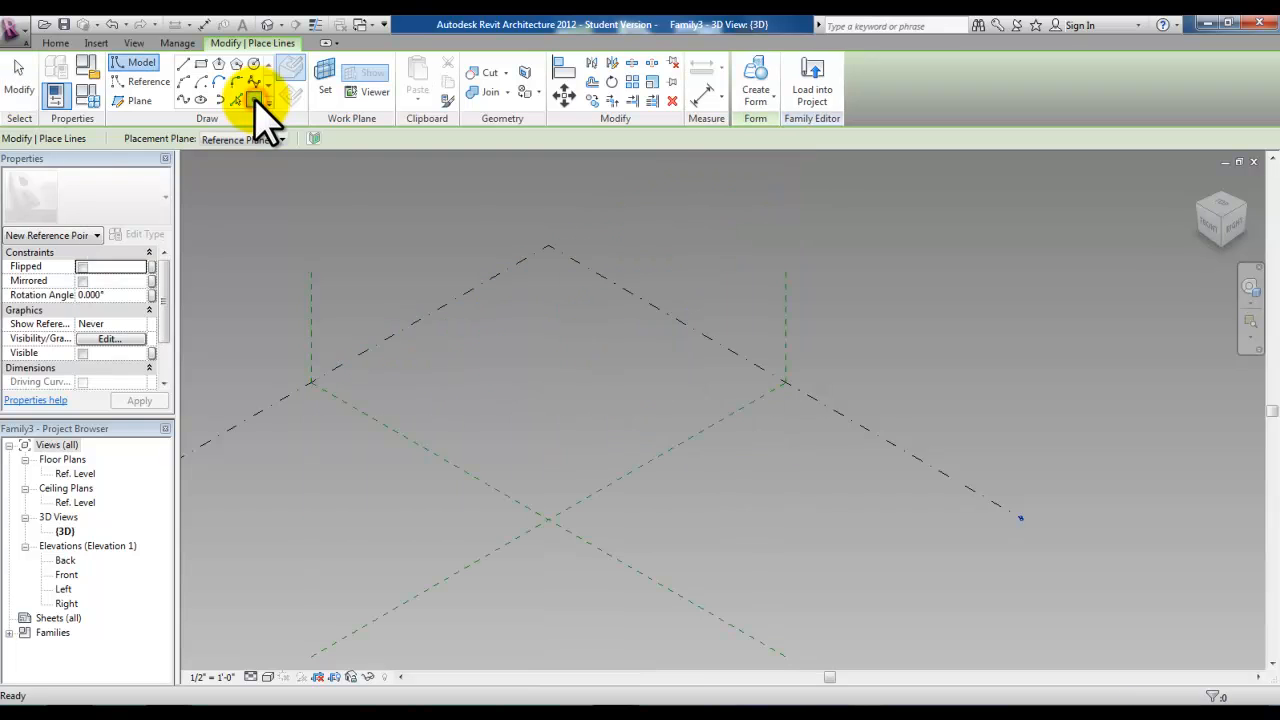
click(544, 518)
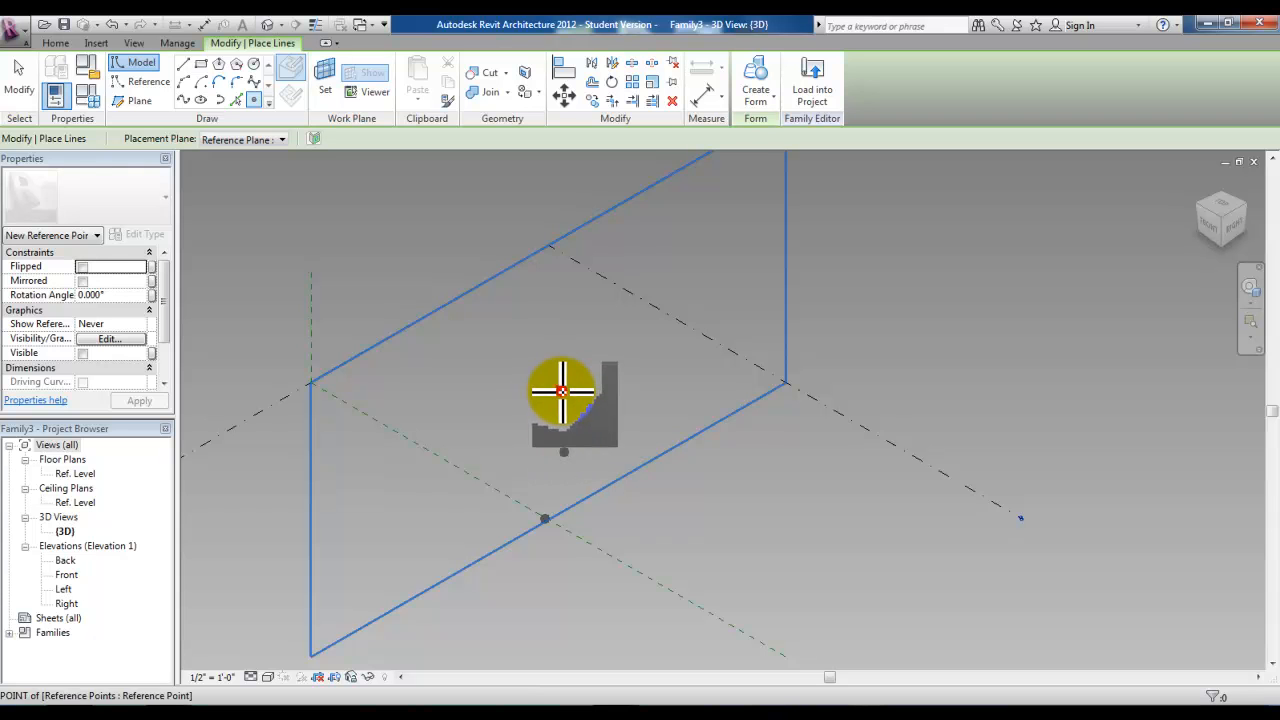
click(543, 338)
click(521, 298)
middle_drag(475, 196, 474, 231)
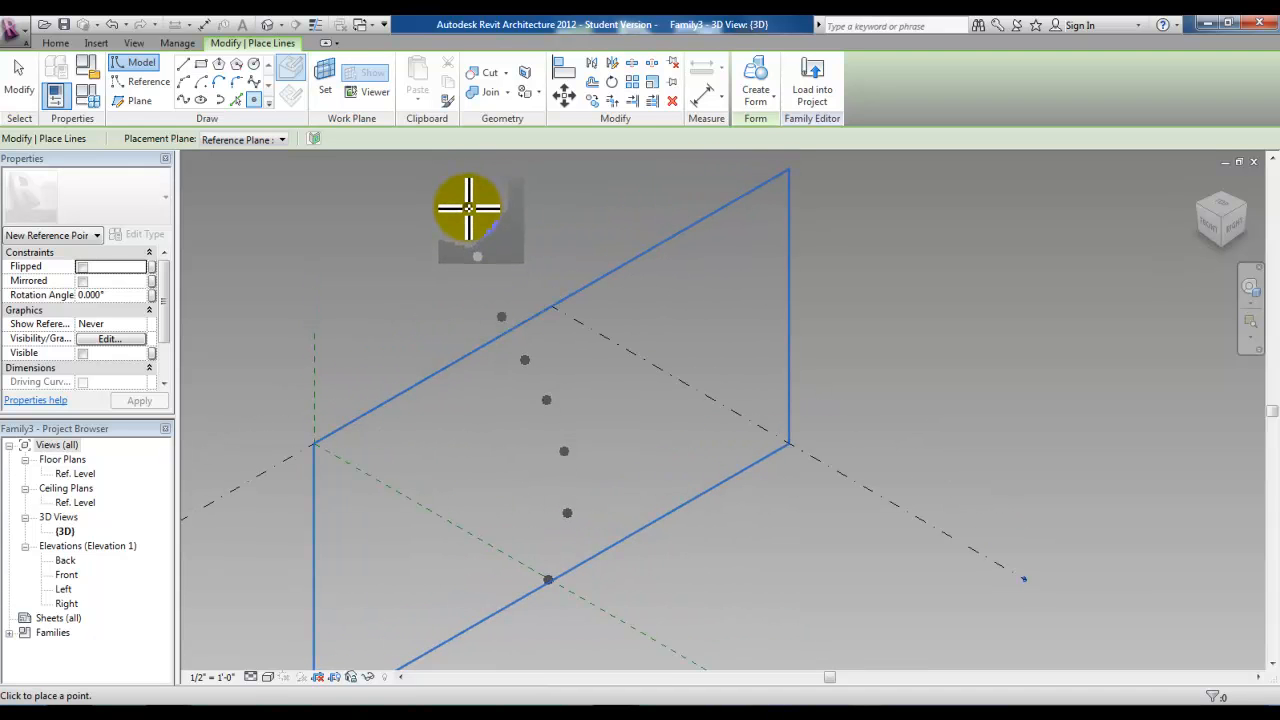
click(468, 208)
right_click(532, 232)
click(540, 241)
right_click(531, 229)
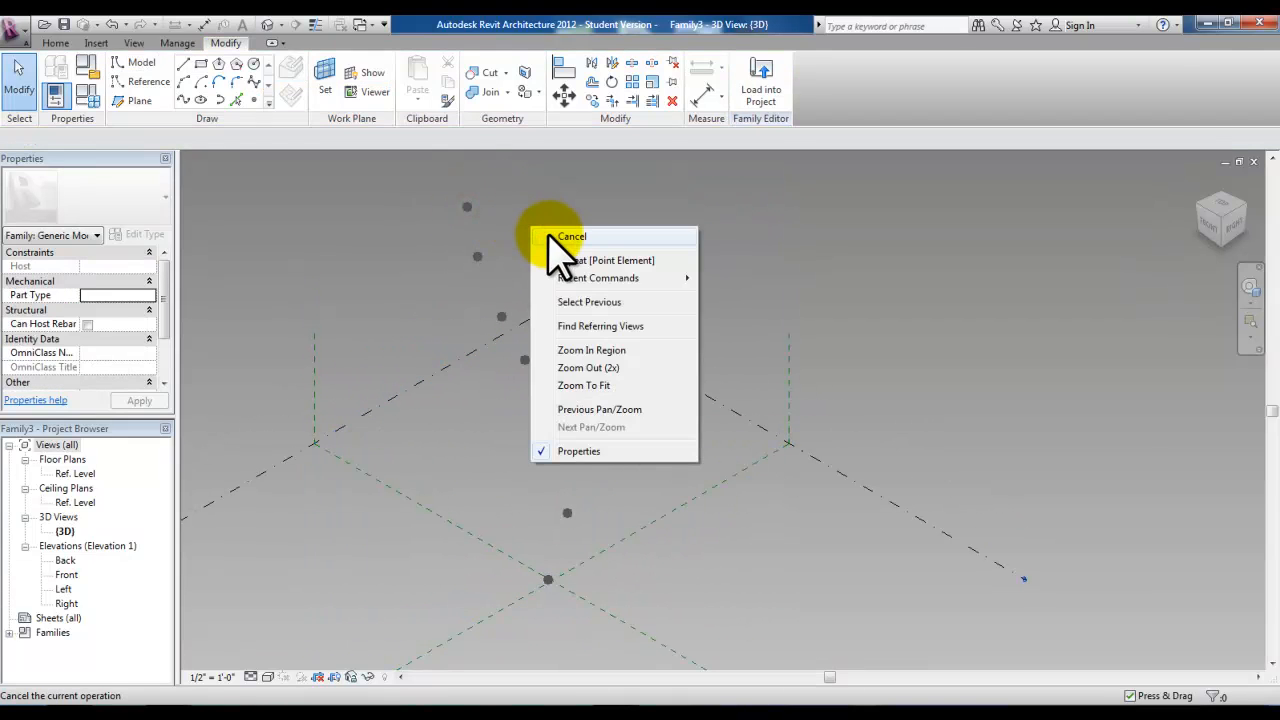
click(550, 236)
- Select all eight reference points and make them adaptive
drag(447, 185, 594, 626)
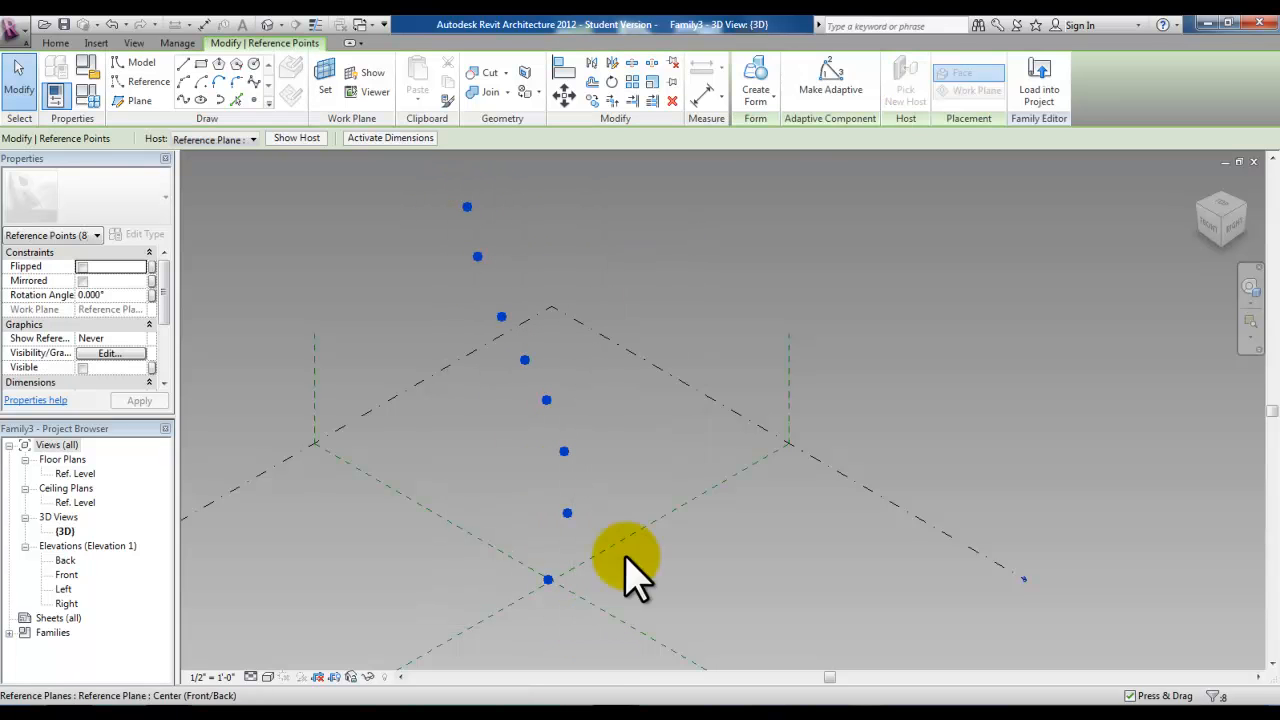
click(833, 78)
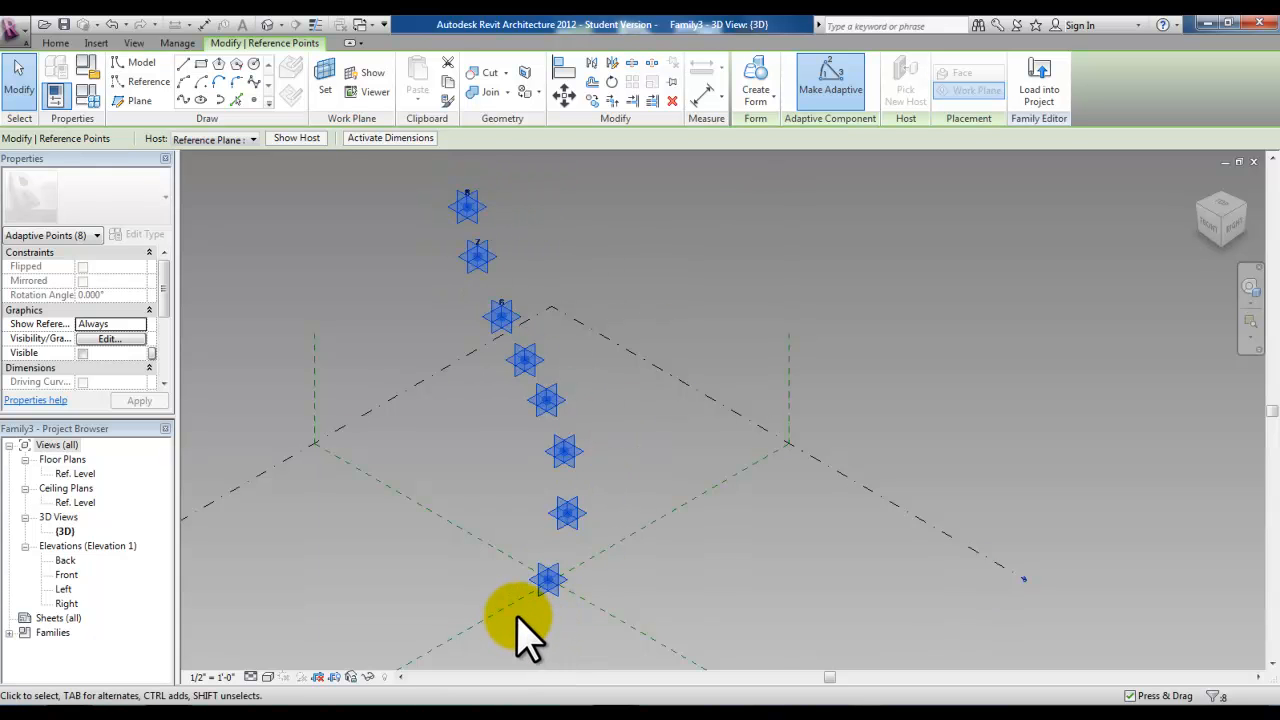
scroll(517, 618, up, 6)
middle_drag(609, 553, 582, 572)
click(600, 563)
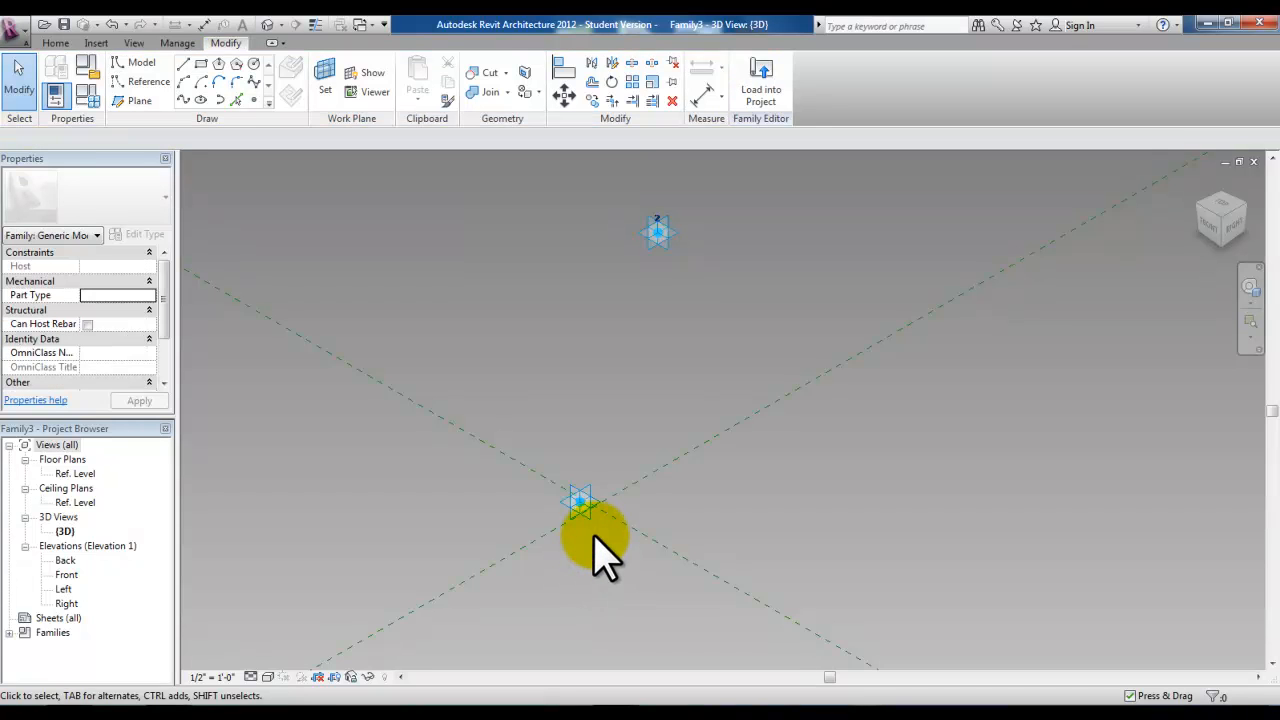
- Draw a model-line circle with a radius of about 3' 4" on the horizontal plane of placement point 1, centred on the point
scroll(595, 537, up, 1)
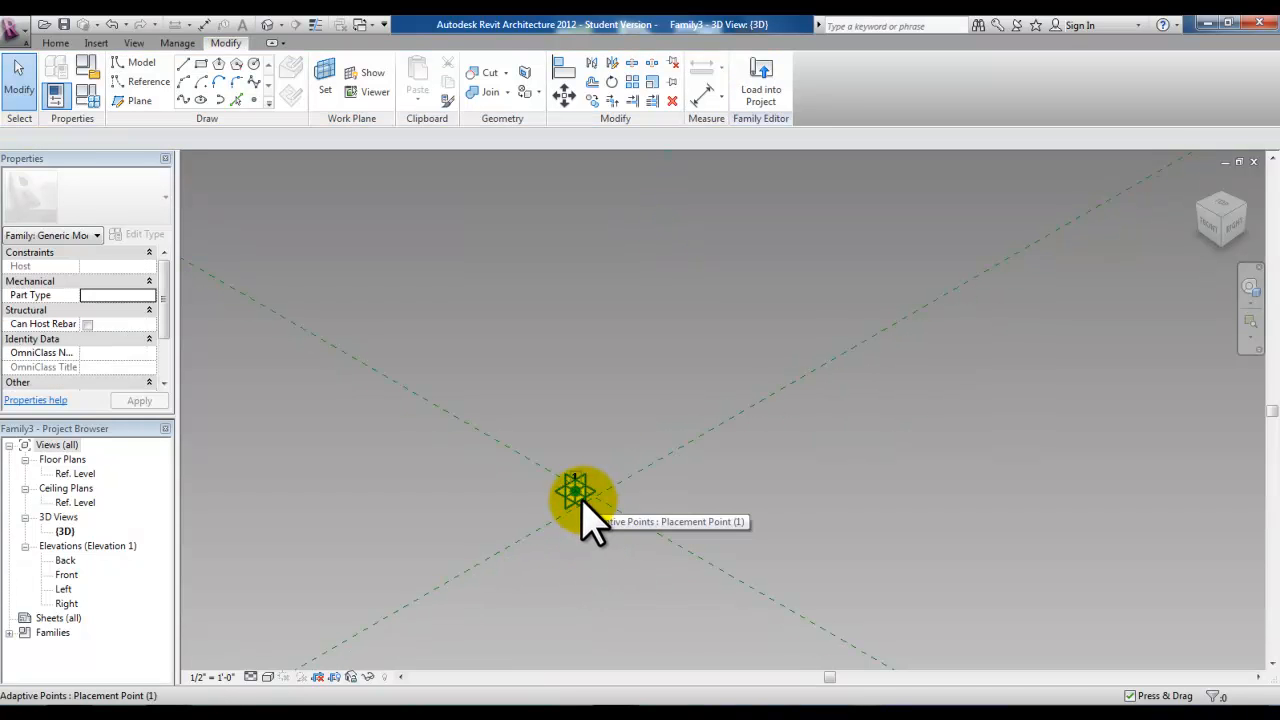
key(Tab)
key(Tab)
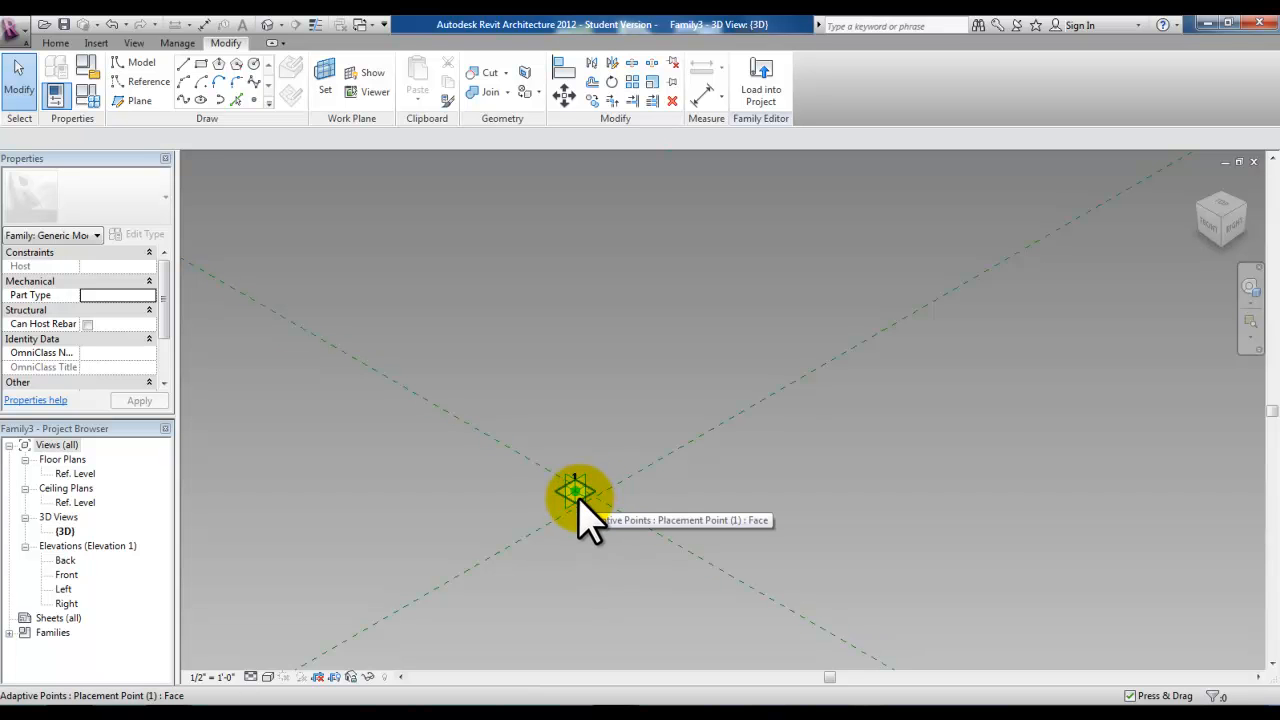
click(576, 492)
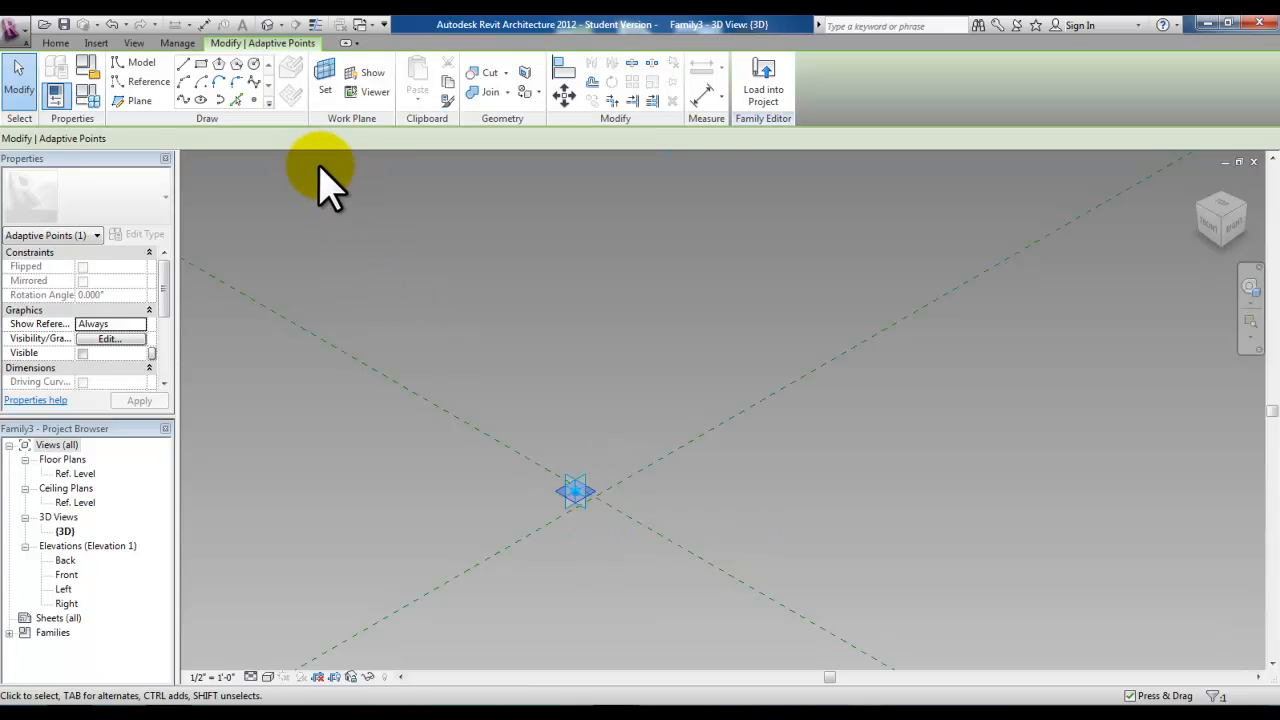
click(254, 64)
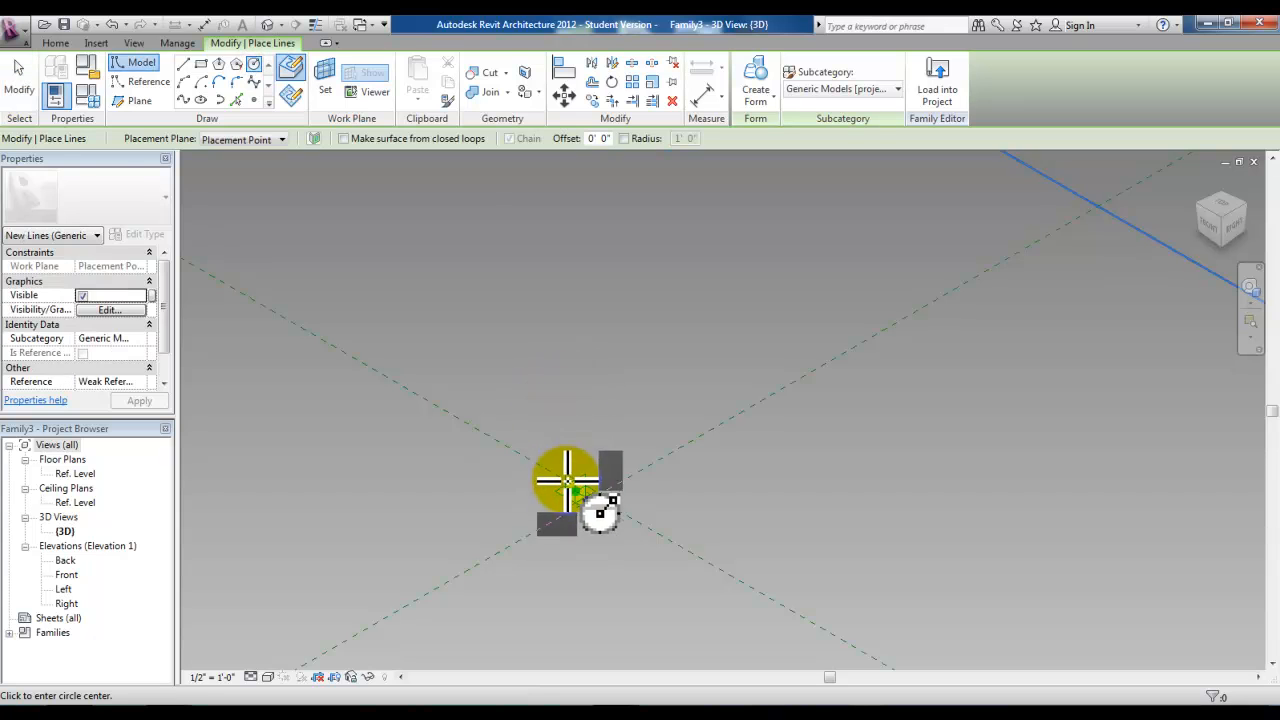
click(576, 492)
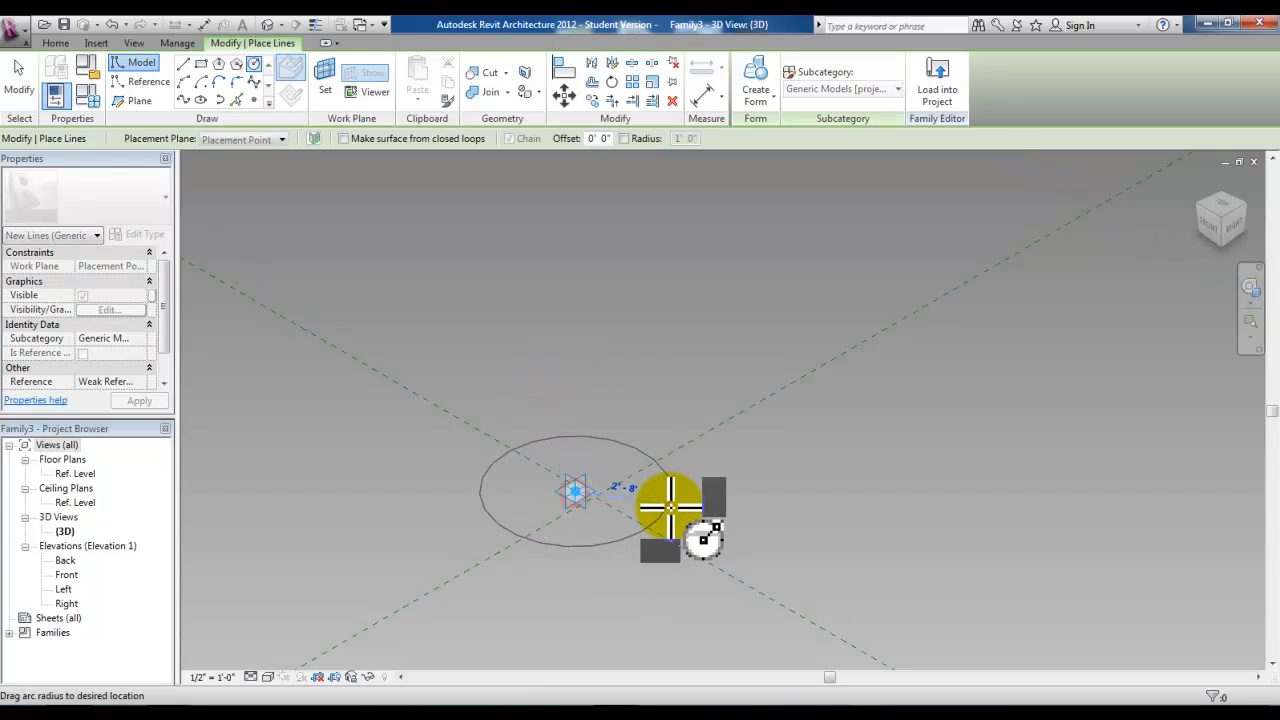
click(692, 508)
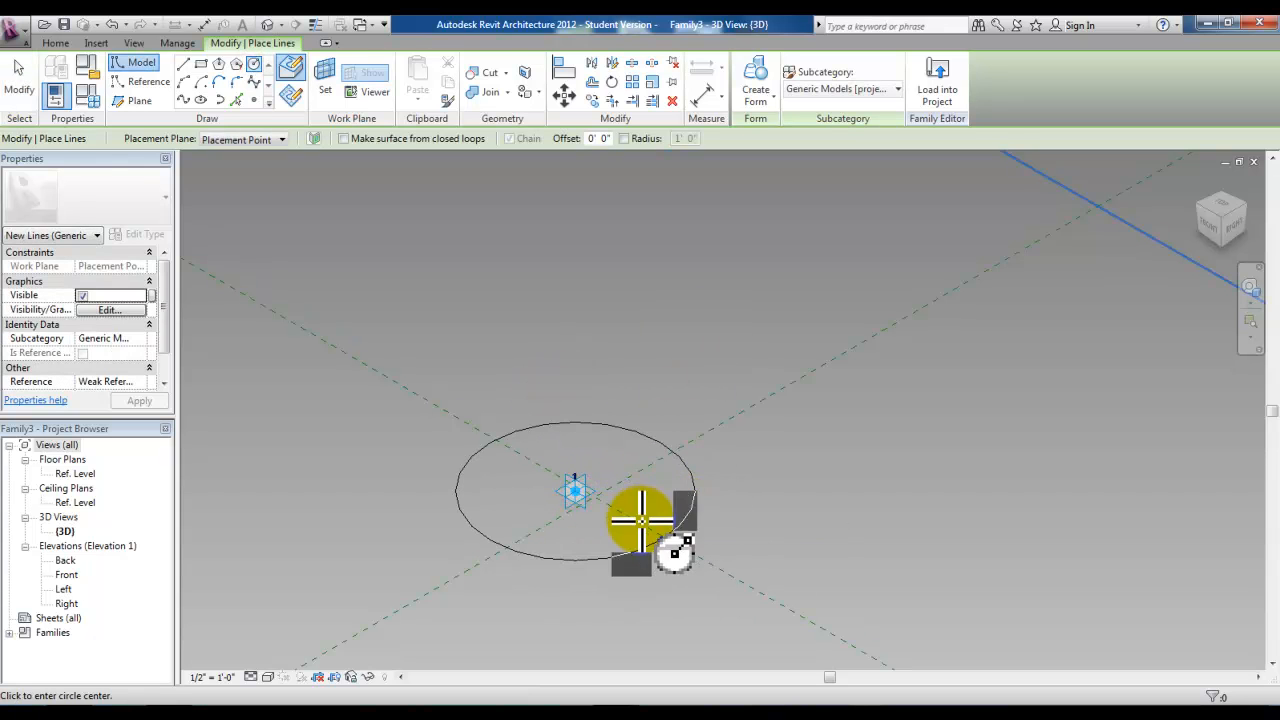
key(Escape)
key(Escape)
- Make the circle's temporary radius dimension permanent and label it with a new type-based family parameter named R1
click(692, 508)
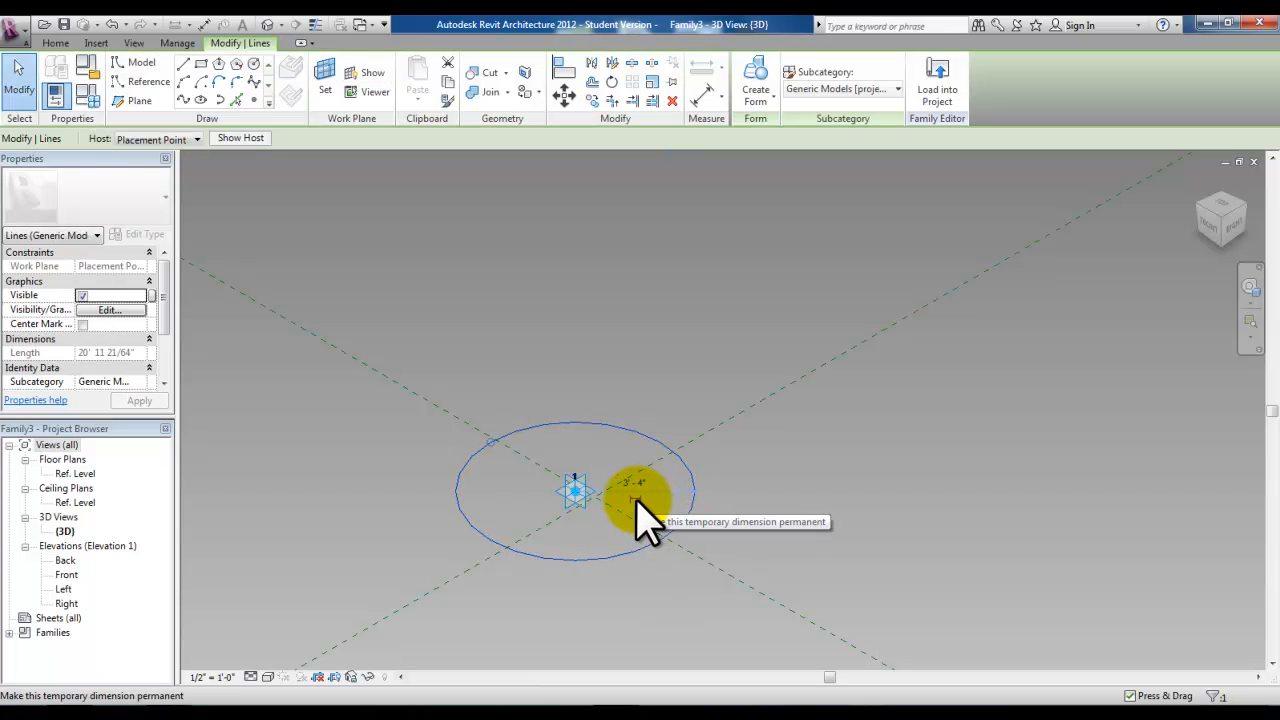
click(636, 498)
click(636, 498)
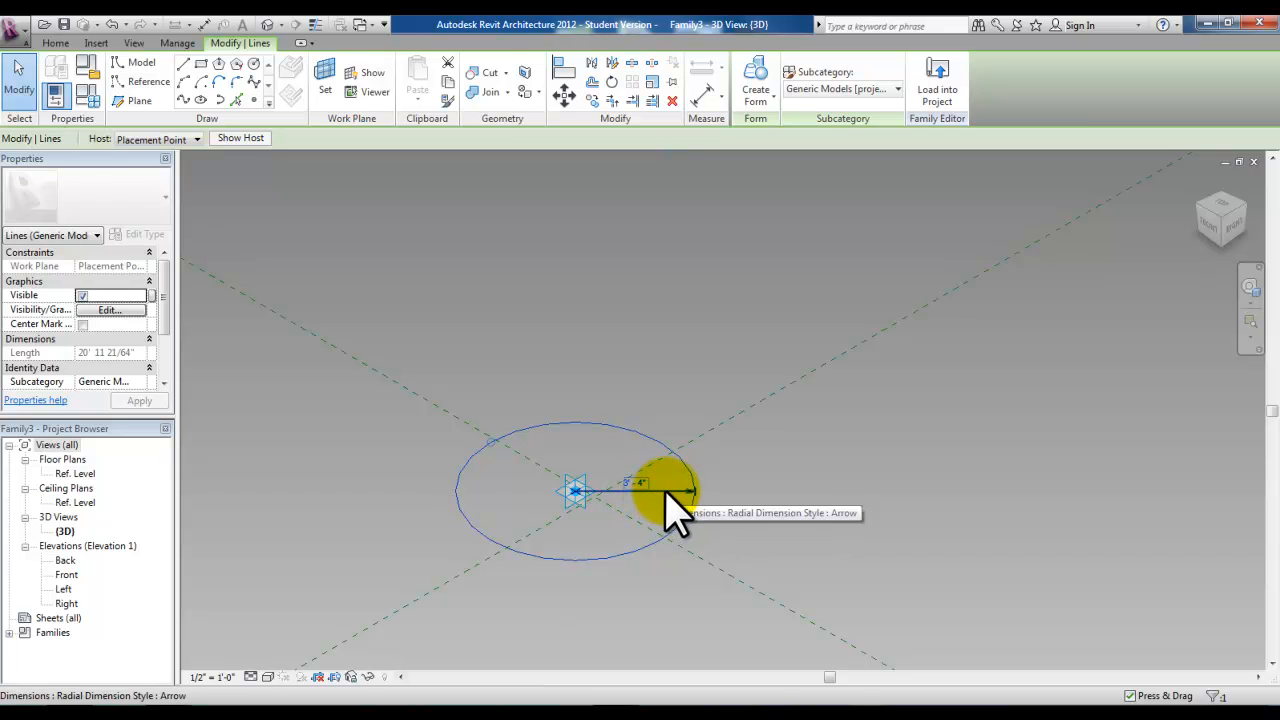
click(666, 491)
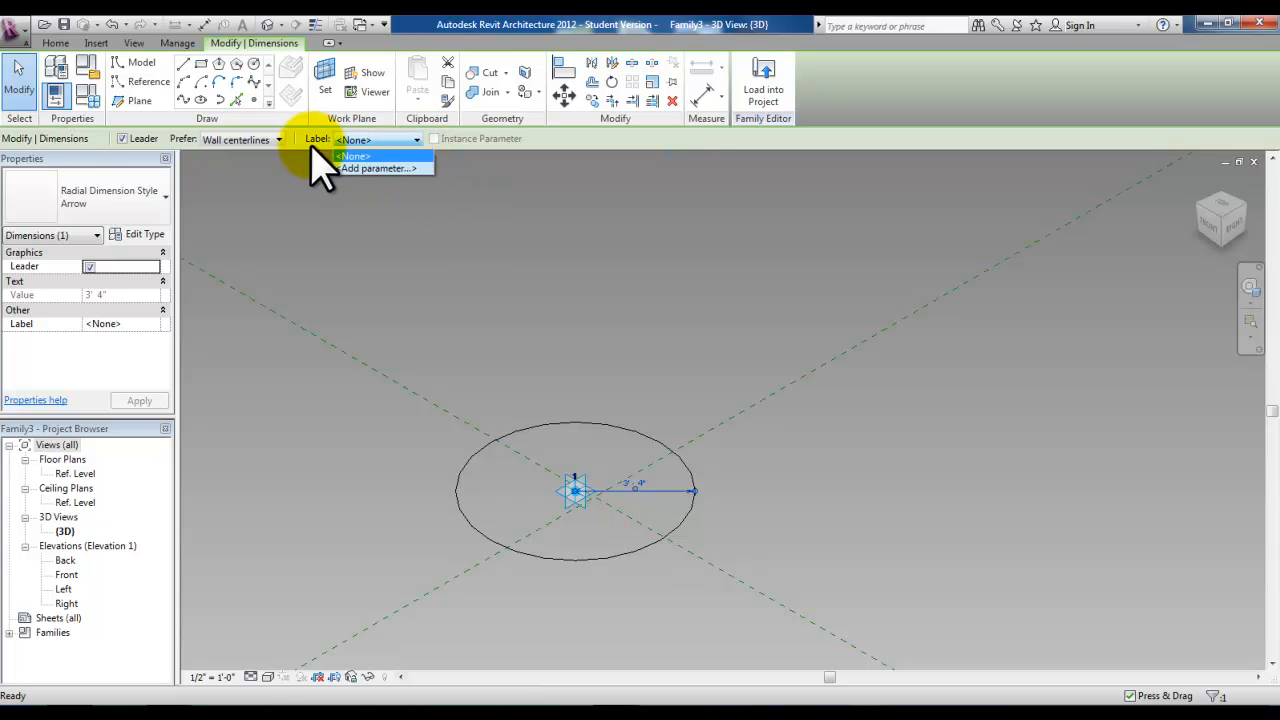
click(399, 168)
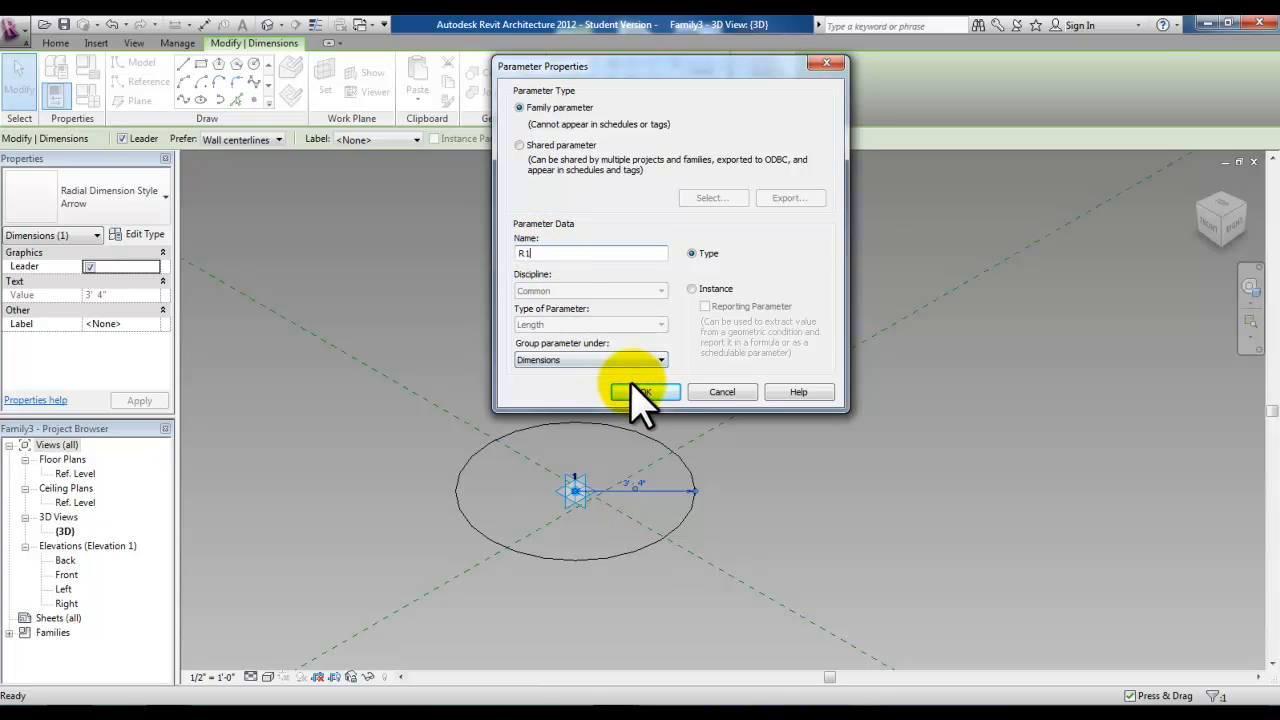
click(640, 392)
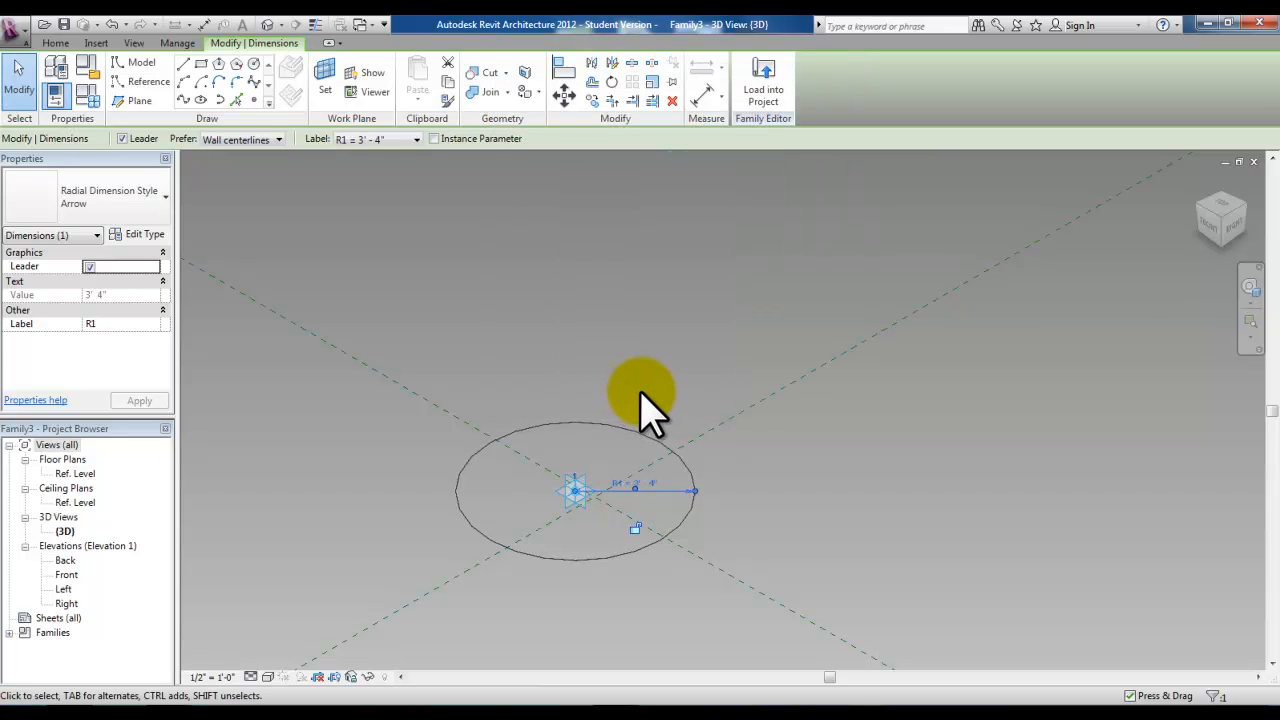
click(640, 392)
- Convert the circle around placement point 1 into a reference line
click(637, 434)
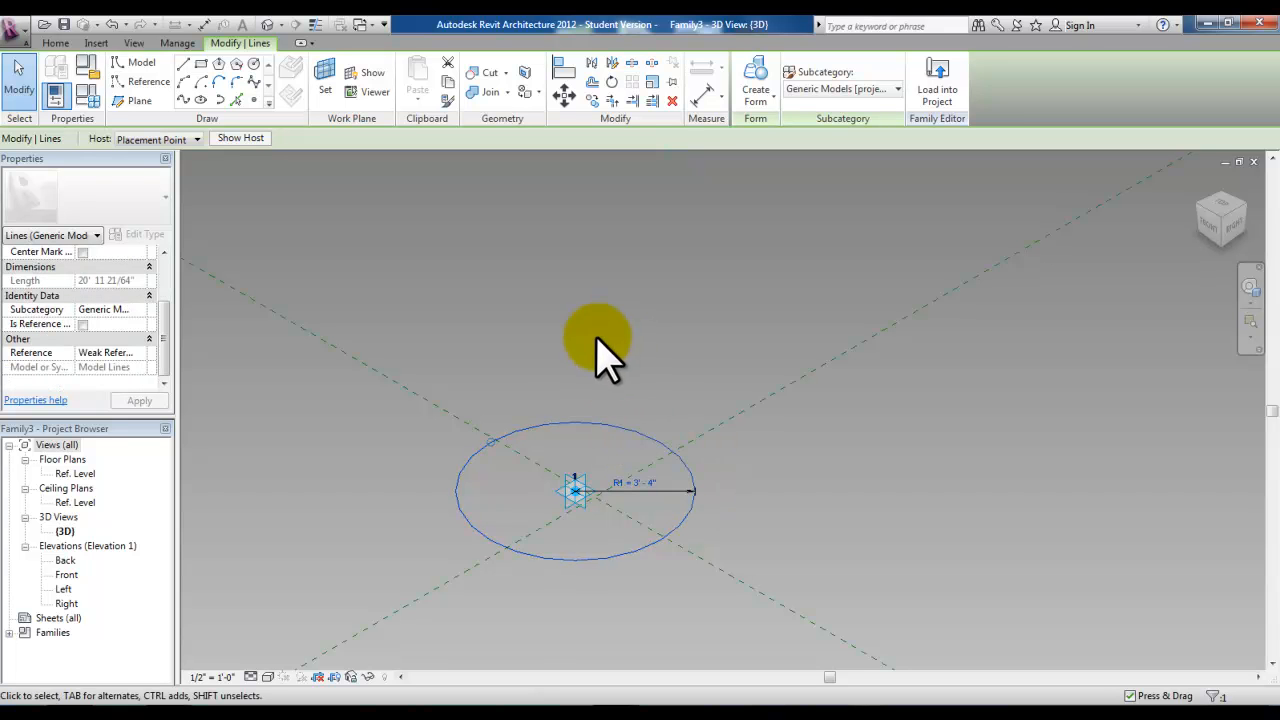
click(82, 325)
click(82, 325)
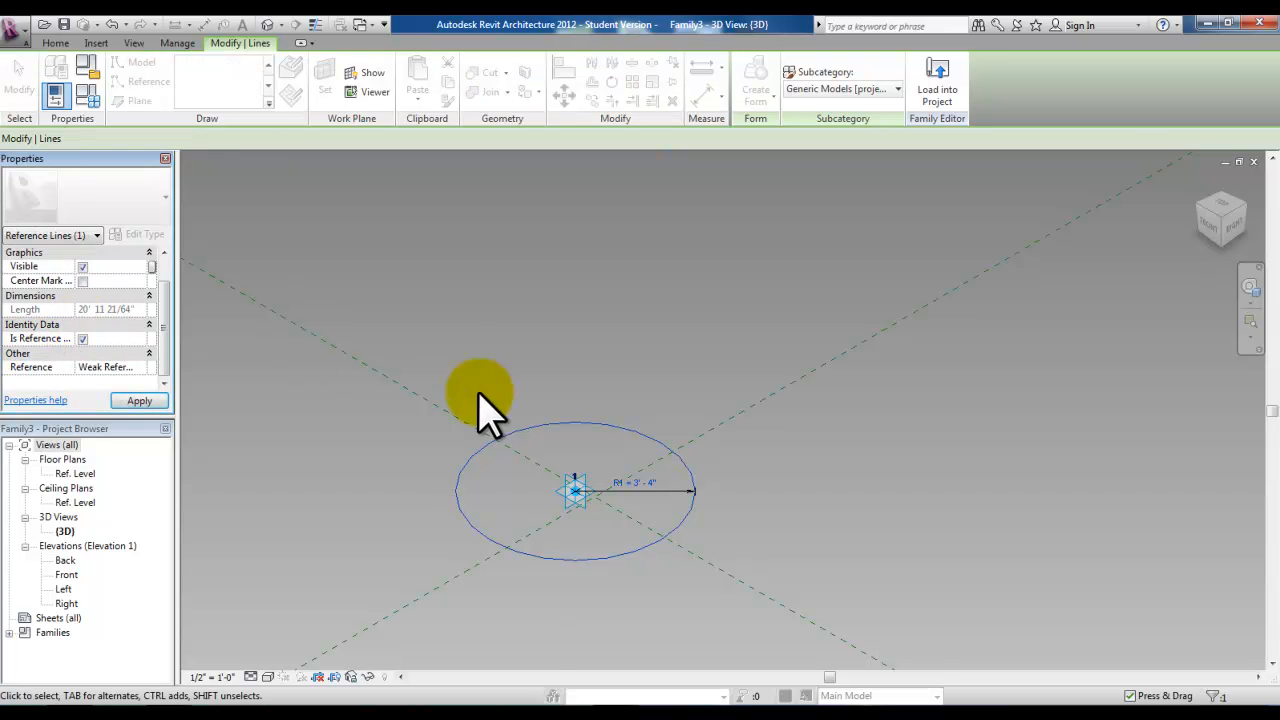
click(588, 378)
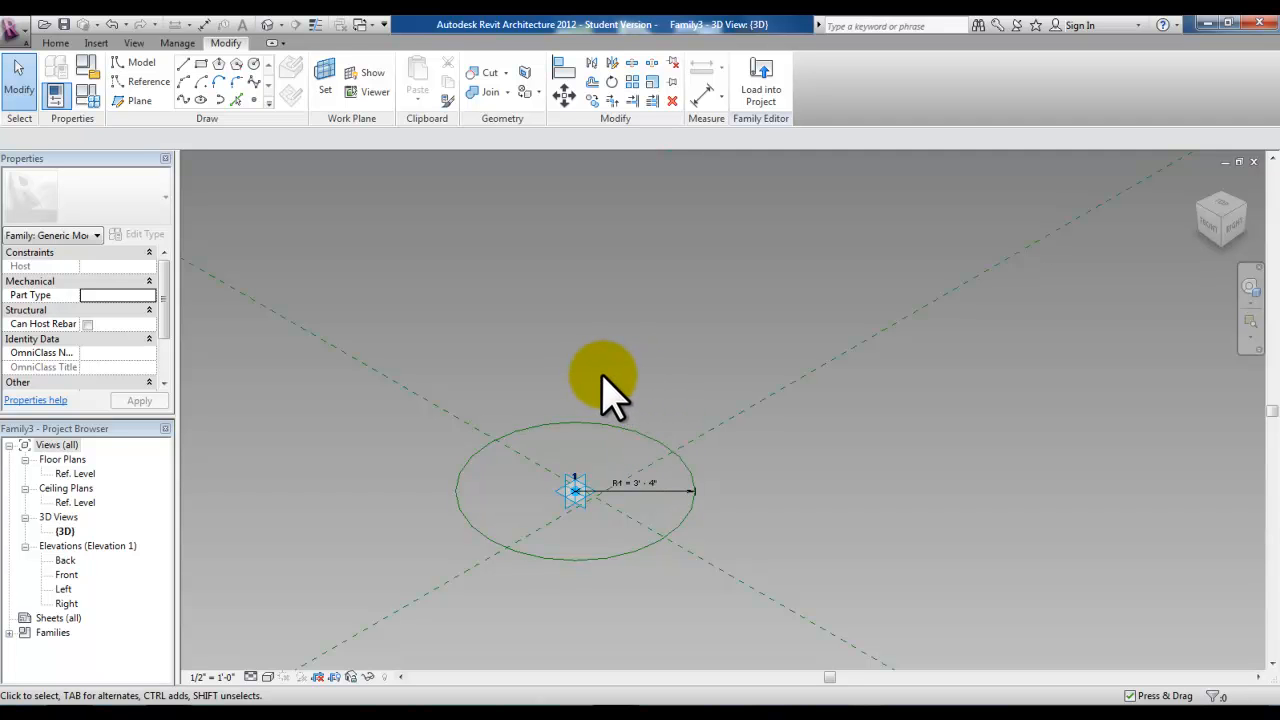
- Draw a circle with a radius of about 4' 8" on the horizontal plane of placement point 2, centred on the point
scroll(600, 380, down, 4)
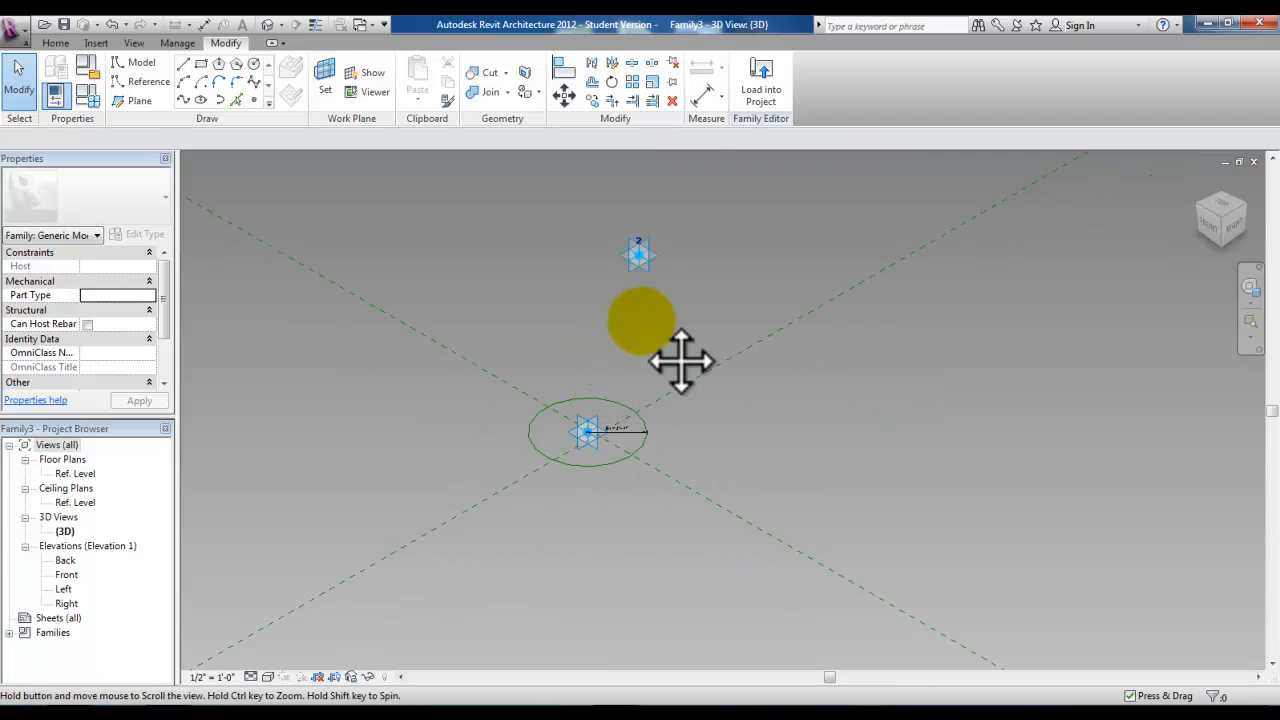
middle_drag(677, 360, 588, 465)
scroll(597, 472, up, 2)
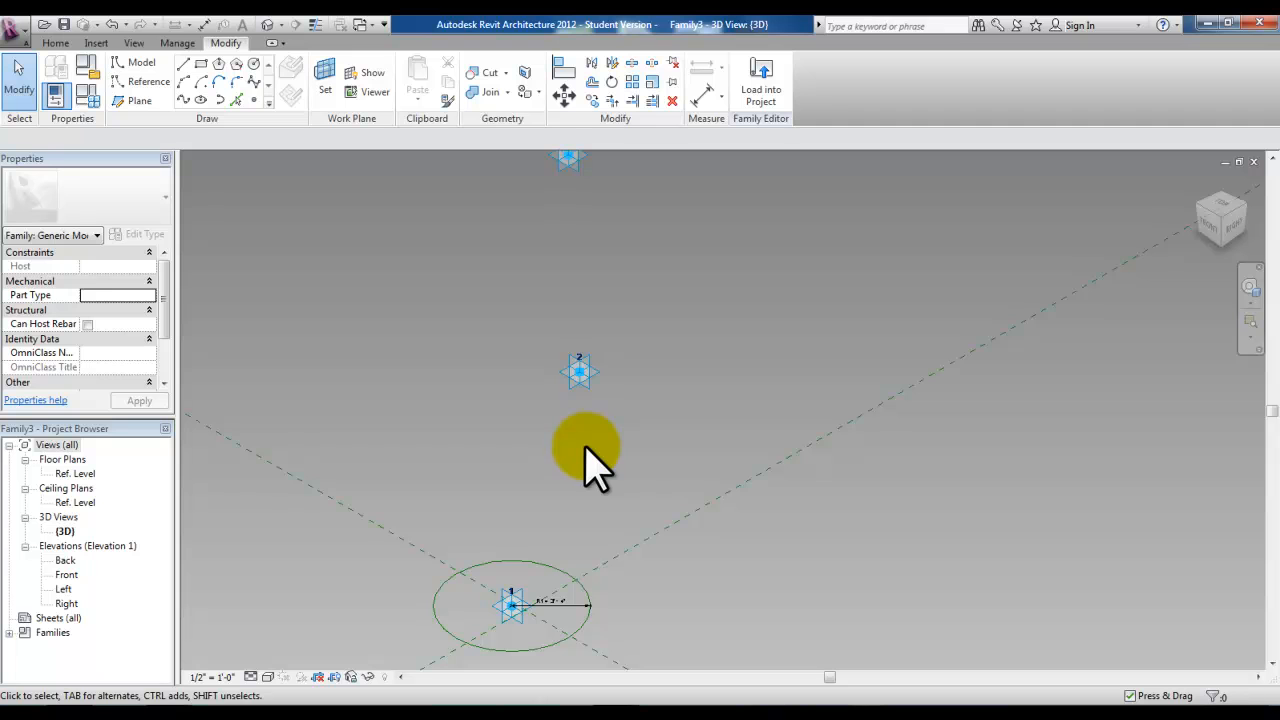
click(581, 373)
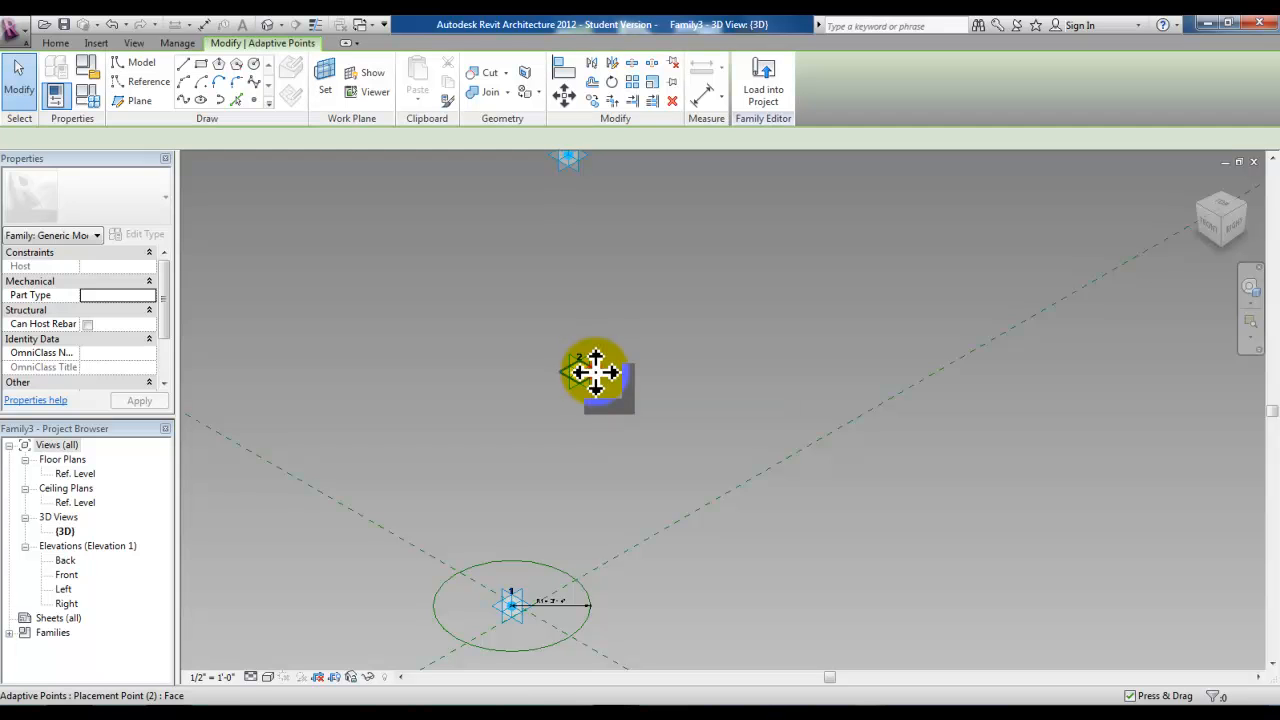
click(253, 65)
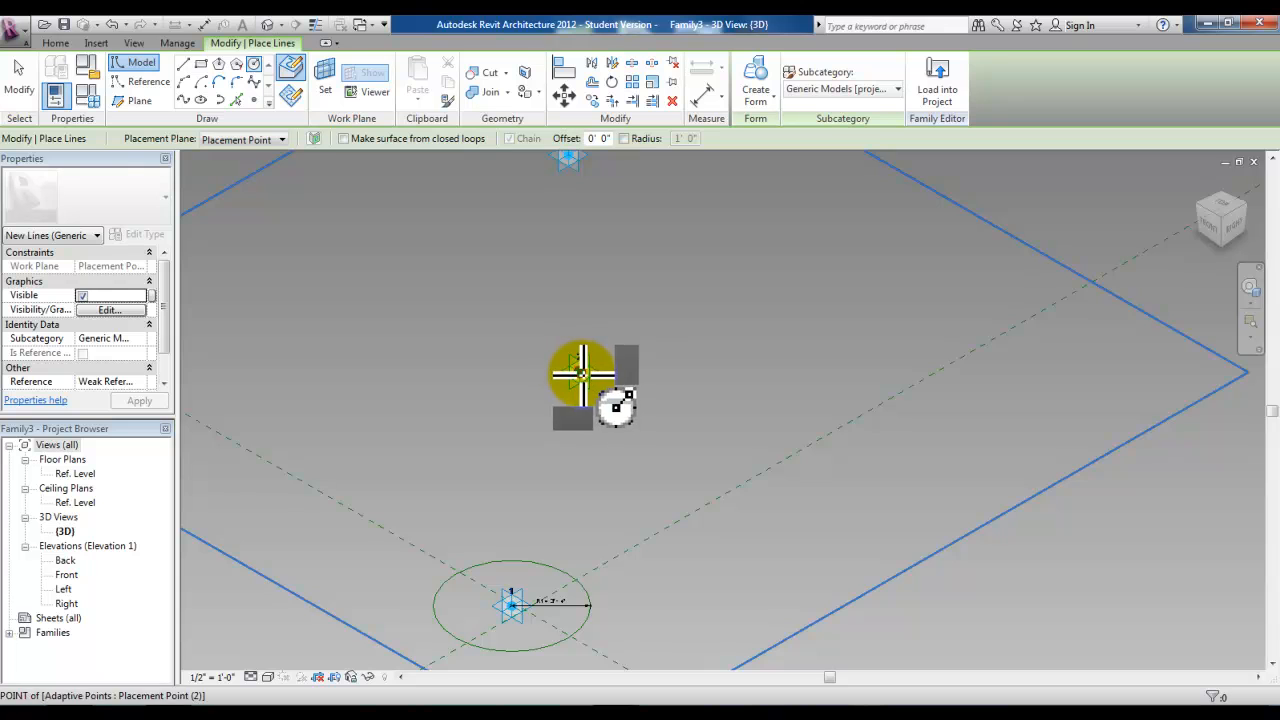
click(581, 373)
click(672, 408)
key(Escape)
key(Escape)
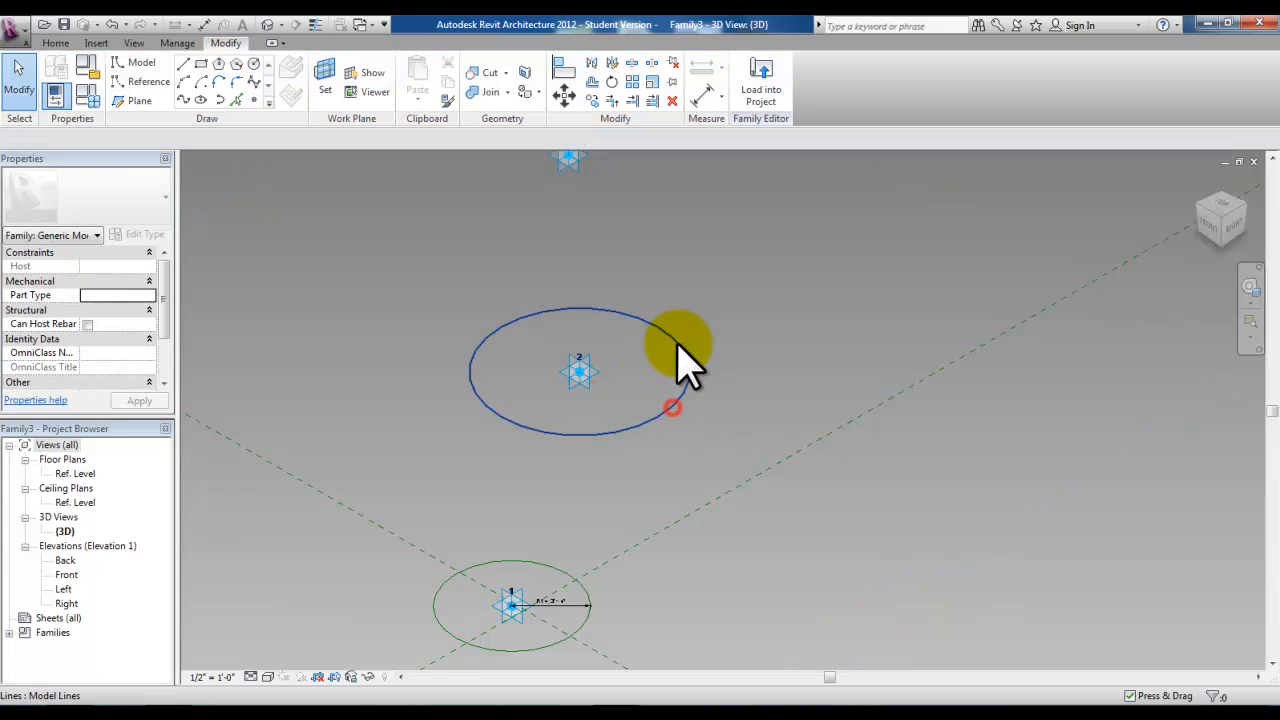
- Convert the circle around placement point 2 into a reference line
click(671, 351)
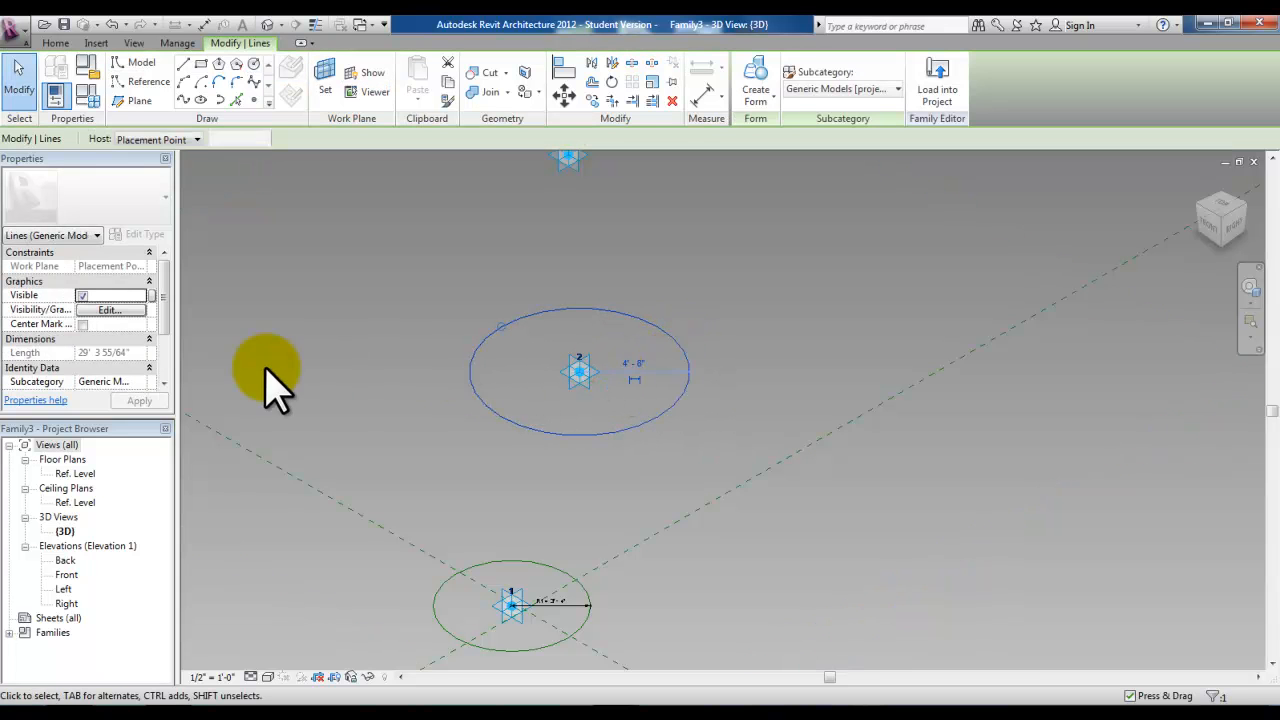
drag(164, 314, 170, 367)
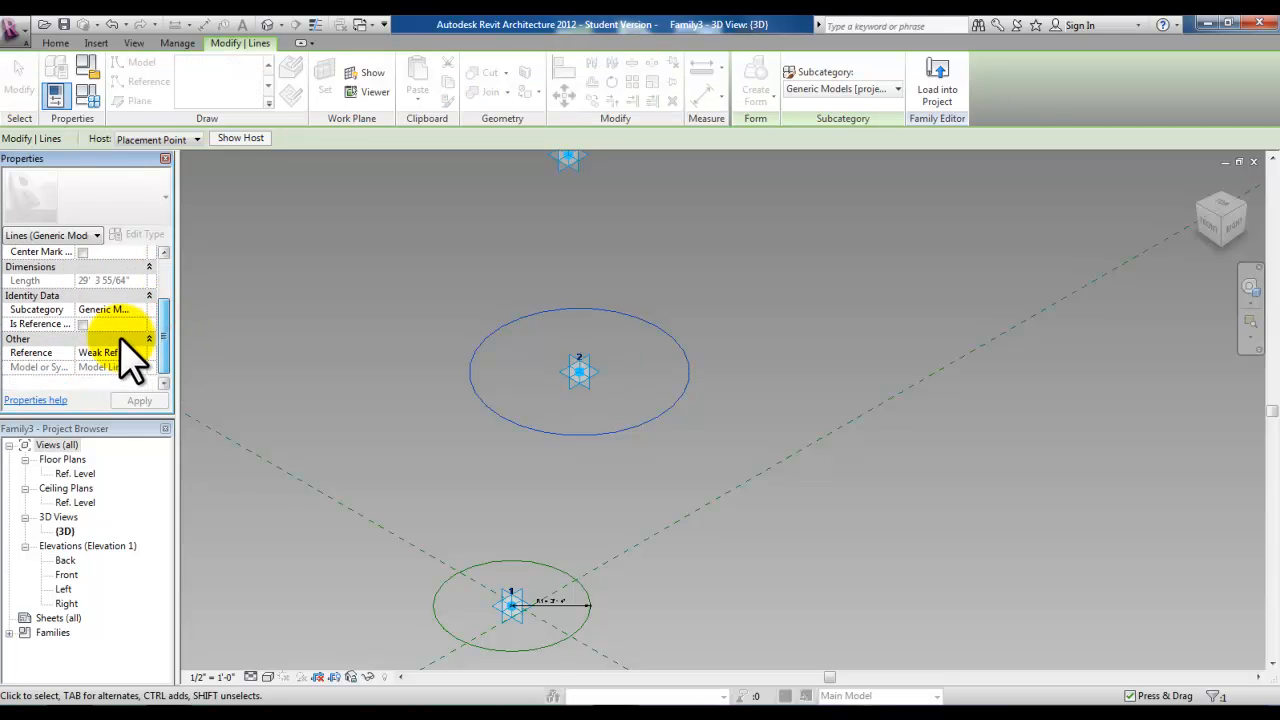
click(82, 338)
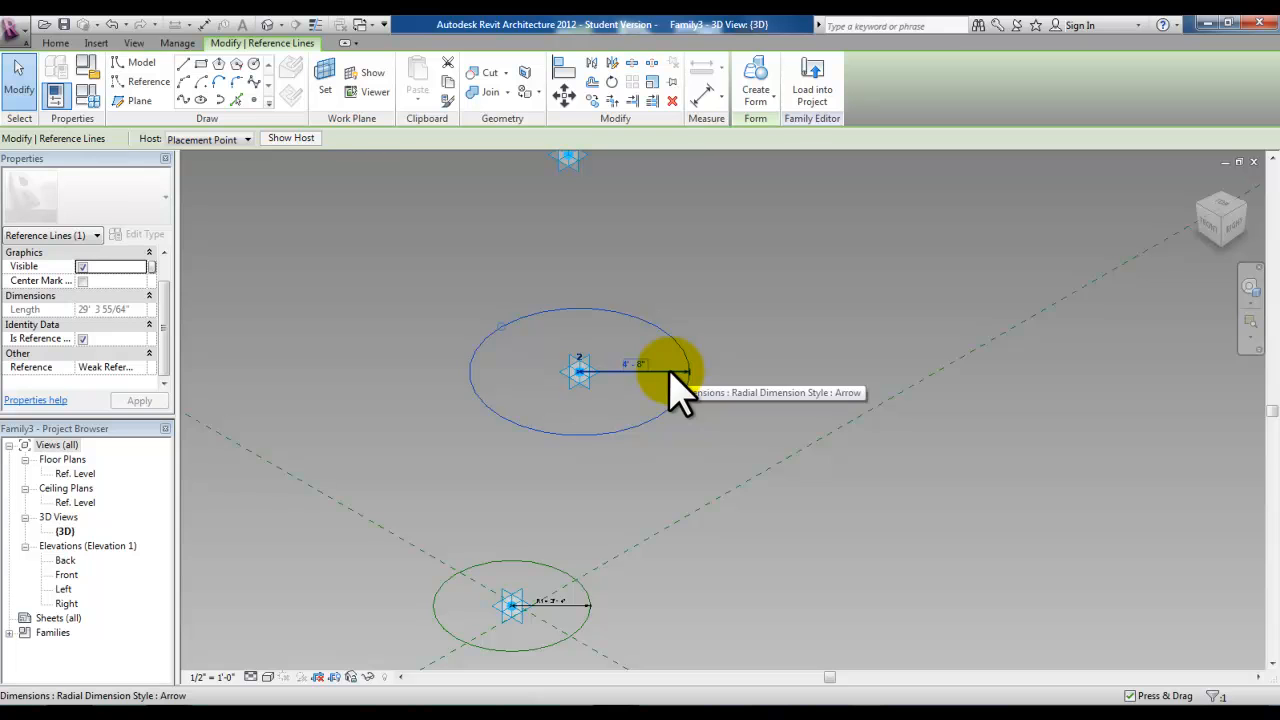
- Label the radius dimensions of the circles at placement points 2 and 3 with new type-based family parameters R2 and R3
click(677, 385)
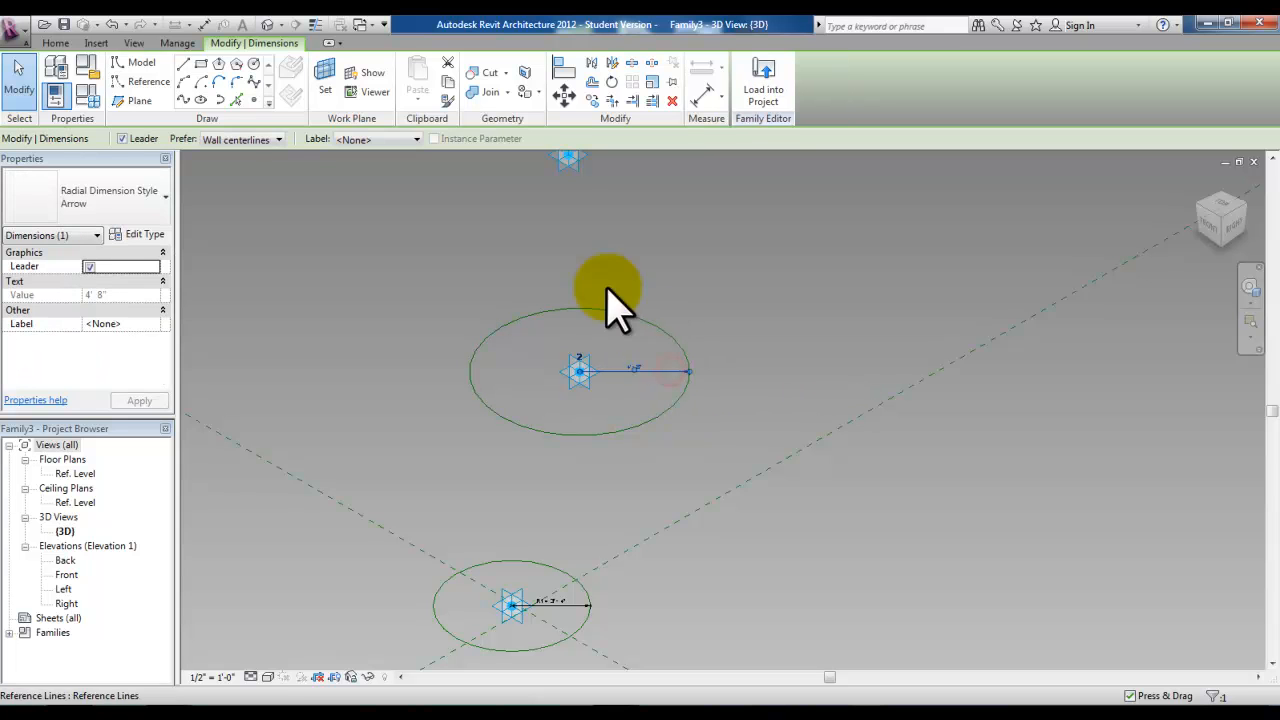
click(417, 139)
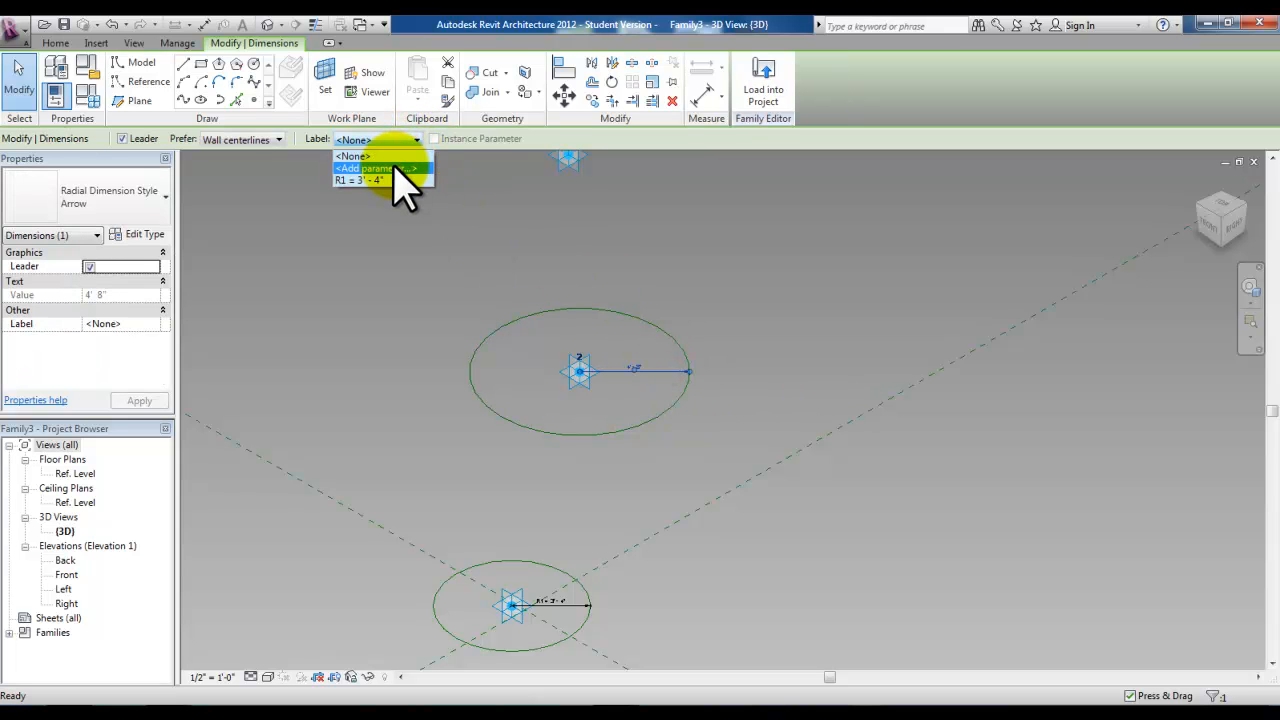
click(400, 169)
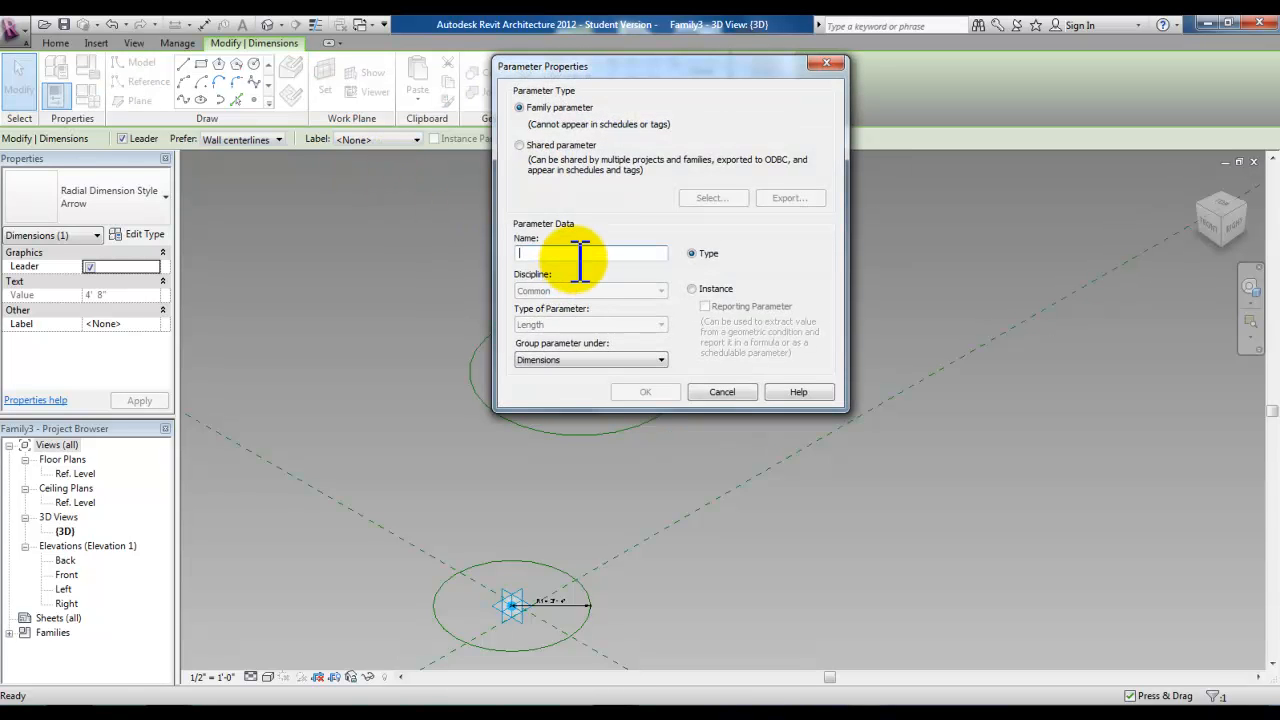
text(R)
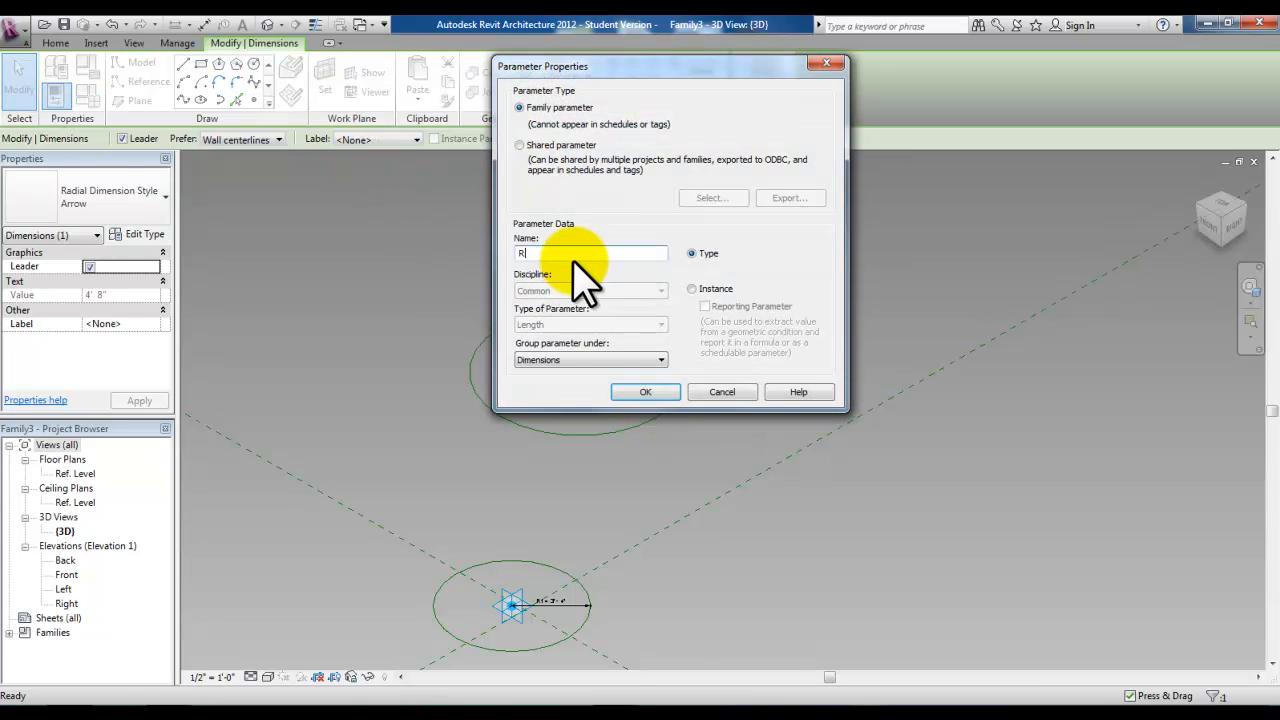
text(3)
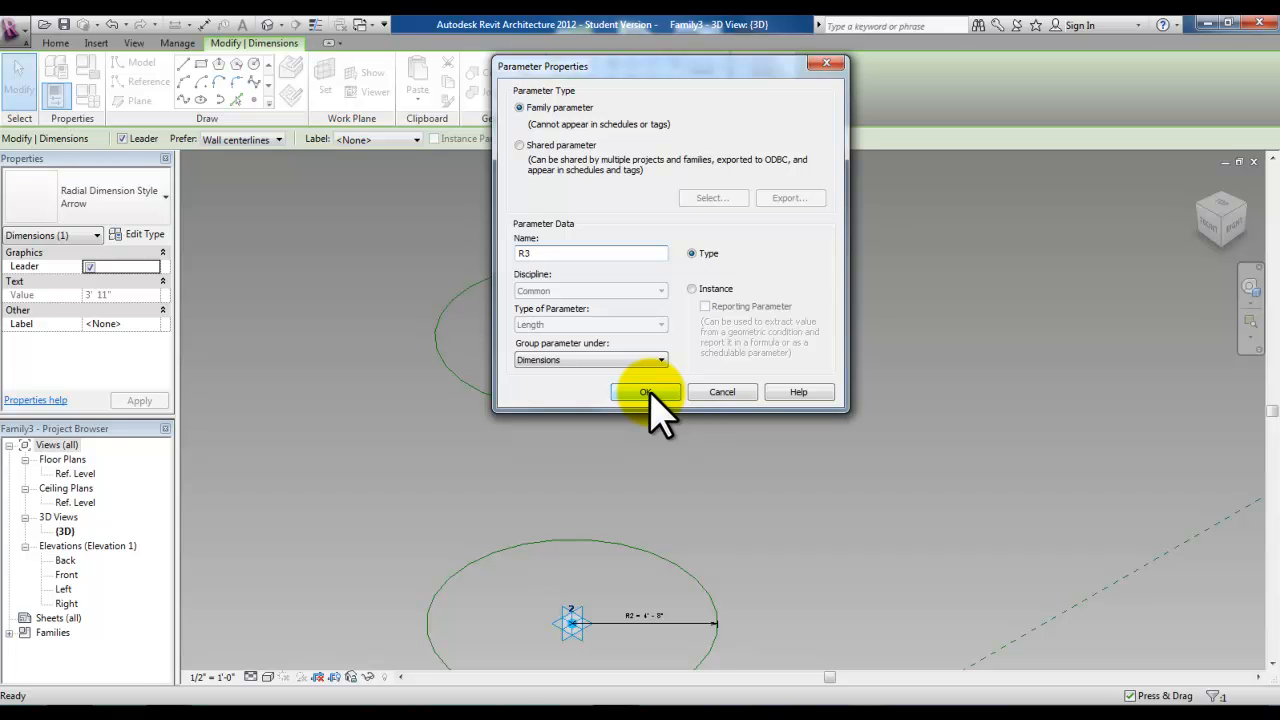
click(645, 391)
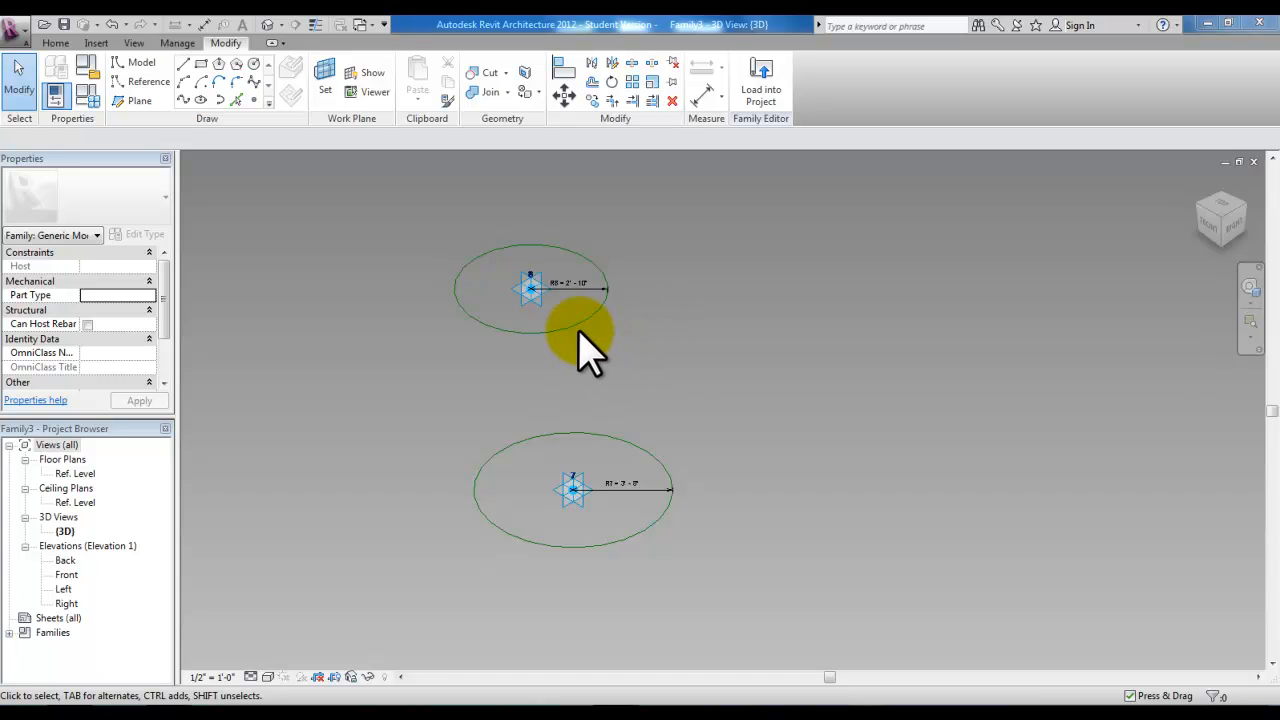
- Open the family types and set parameter R1 to 4' 0"
click(703, 323)
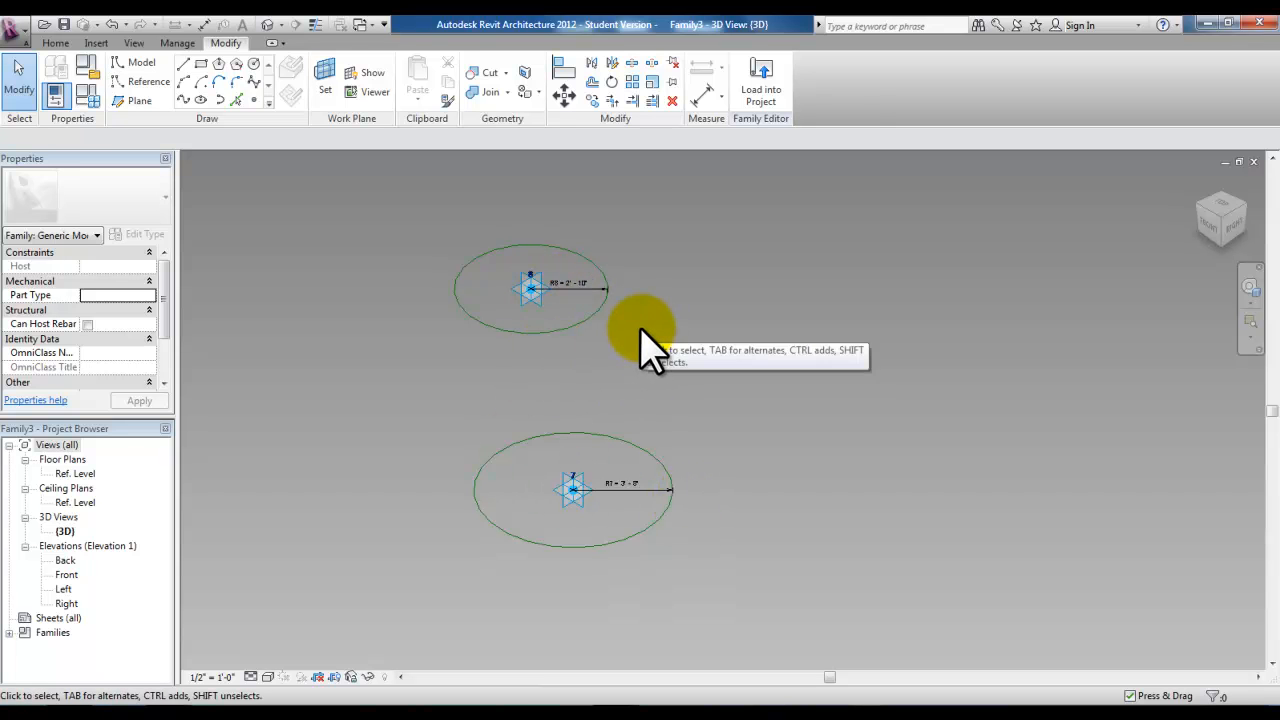
scroll(478, 430, down, 5)
middle_drag(482, 437, 484, 298)
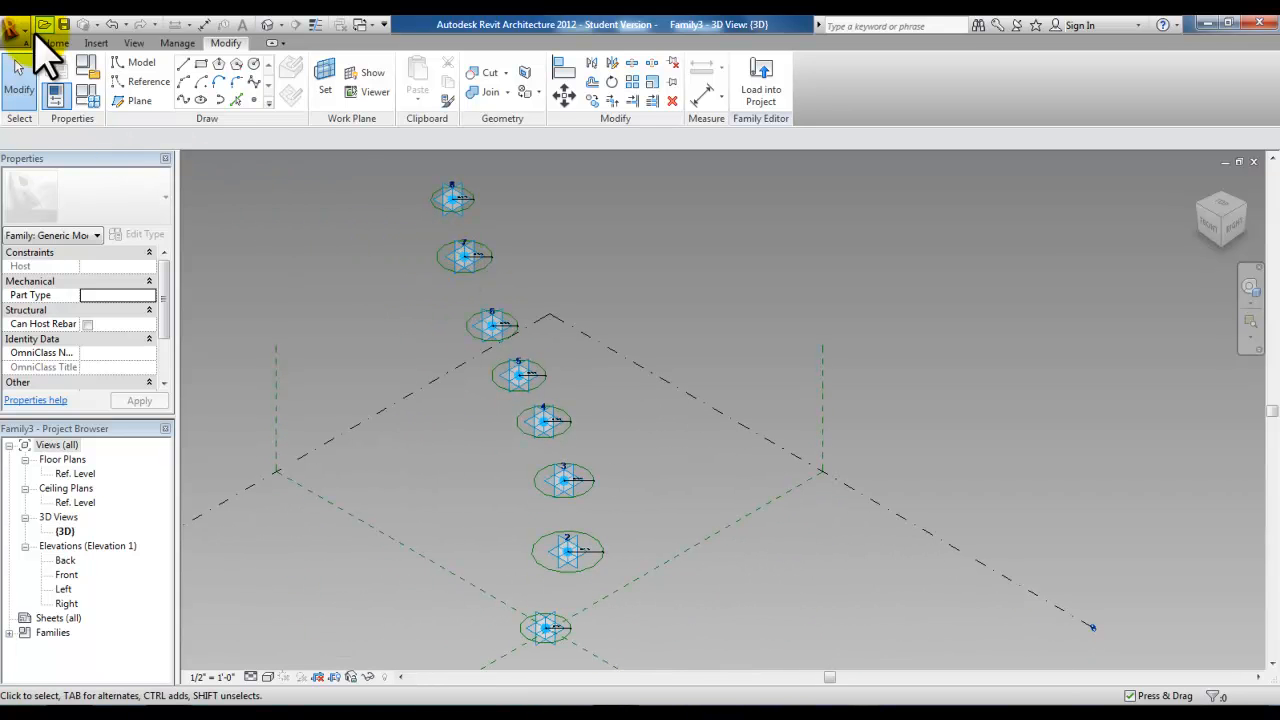
click(90, 92)
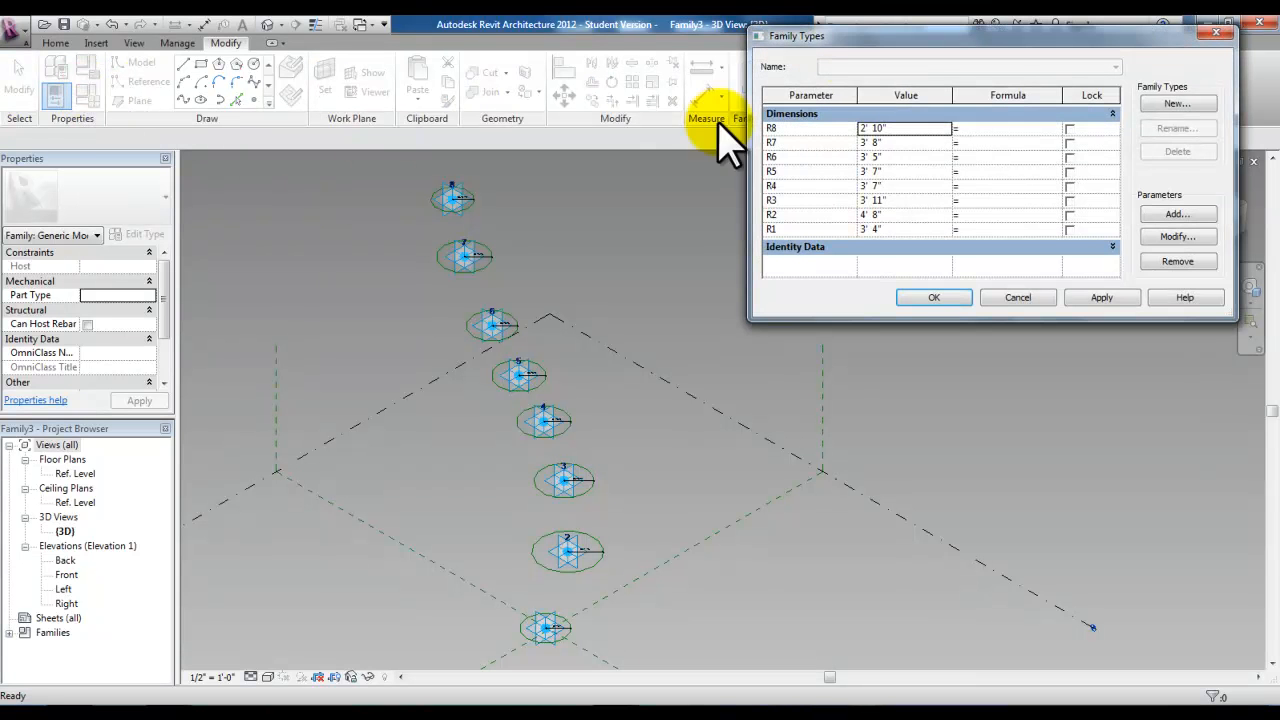
drag(937, 43, 866, 207)
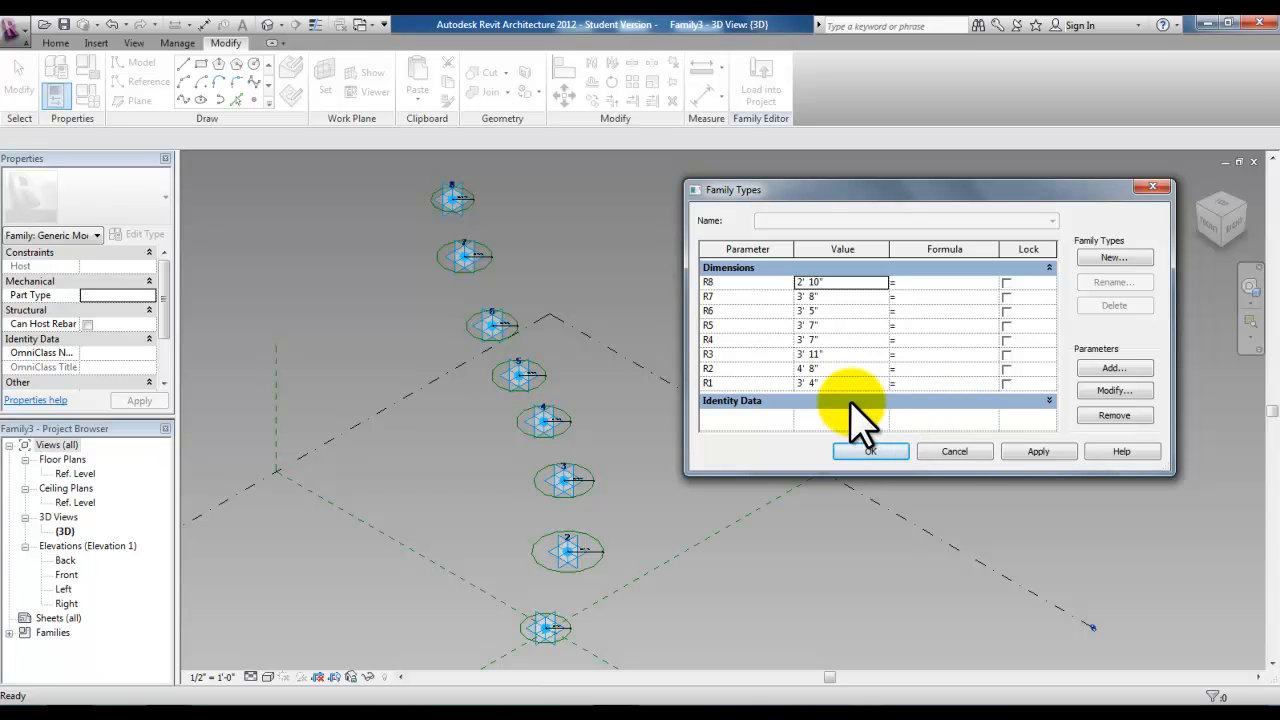
click(825, 383)
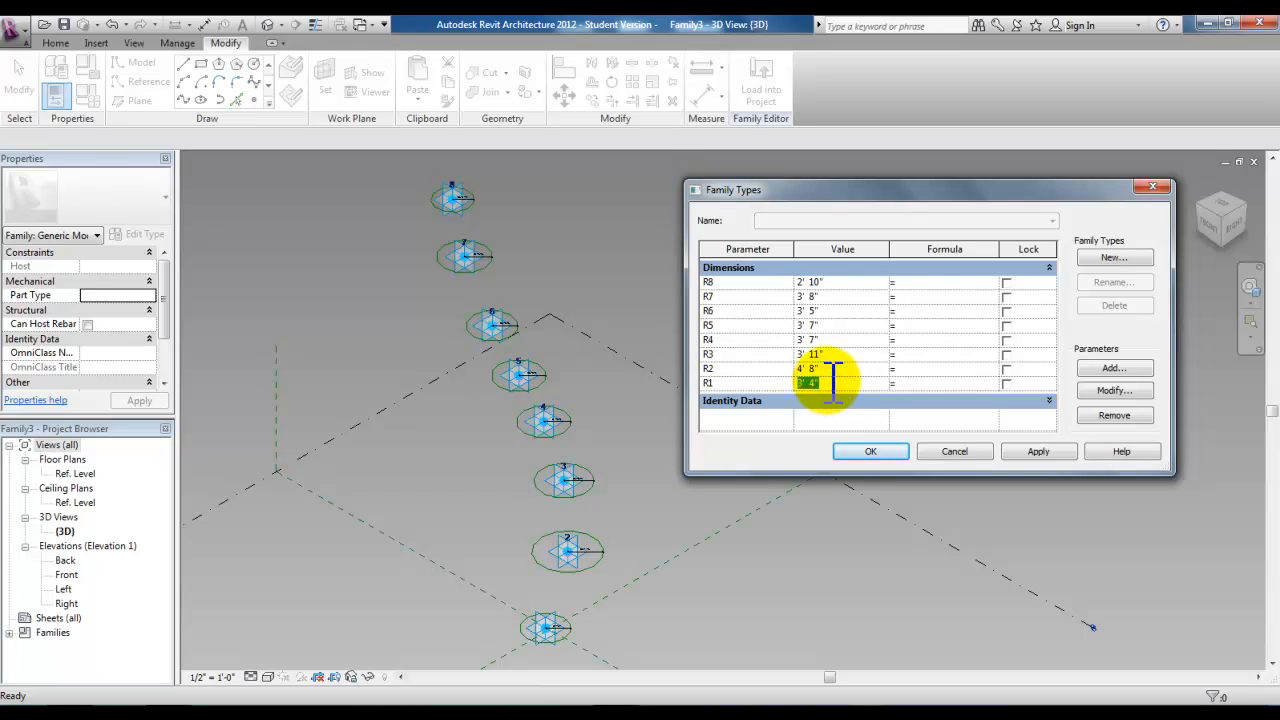
- Drive parameter R2 with the formula R1 * 0.9
click(922, 370)
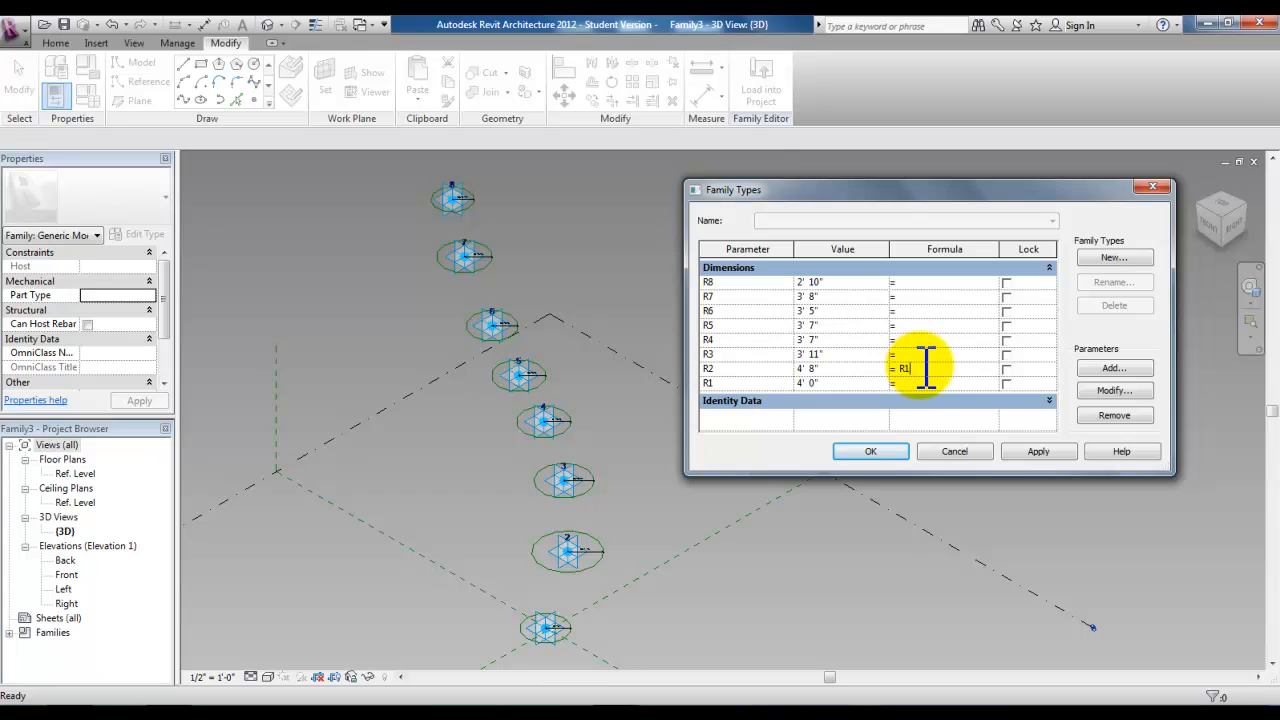
text(R1*.)
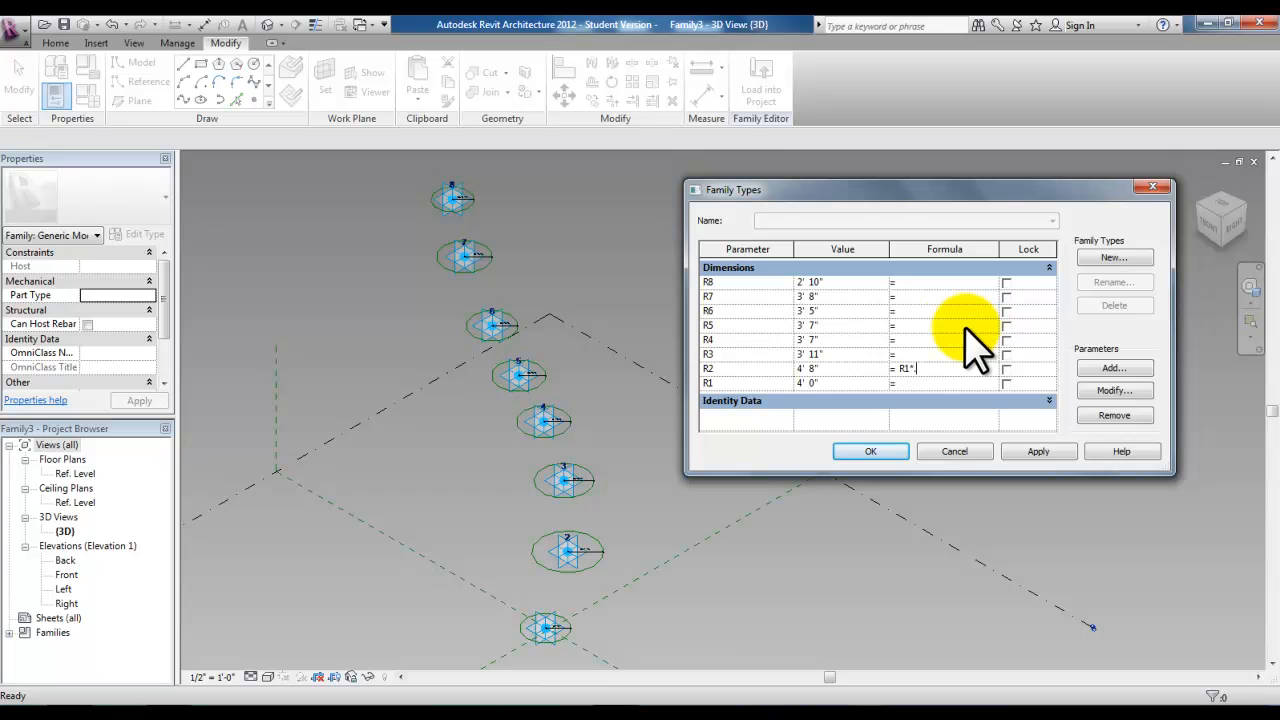
text(9)
key(Return)
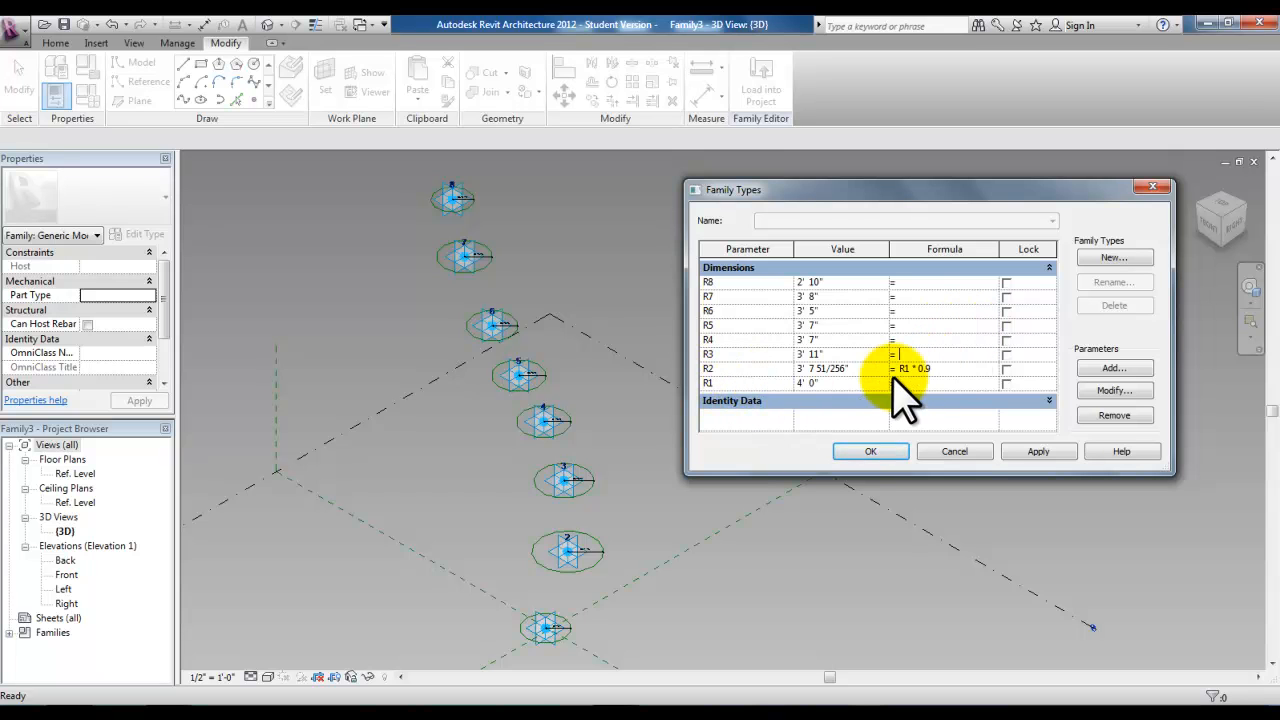
- Give parameter R3 the formula R2 * 0.9, following the pattern of the R2 formula
click(932, 373)
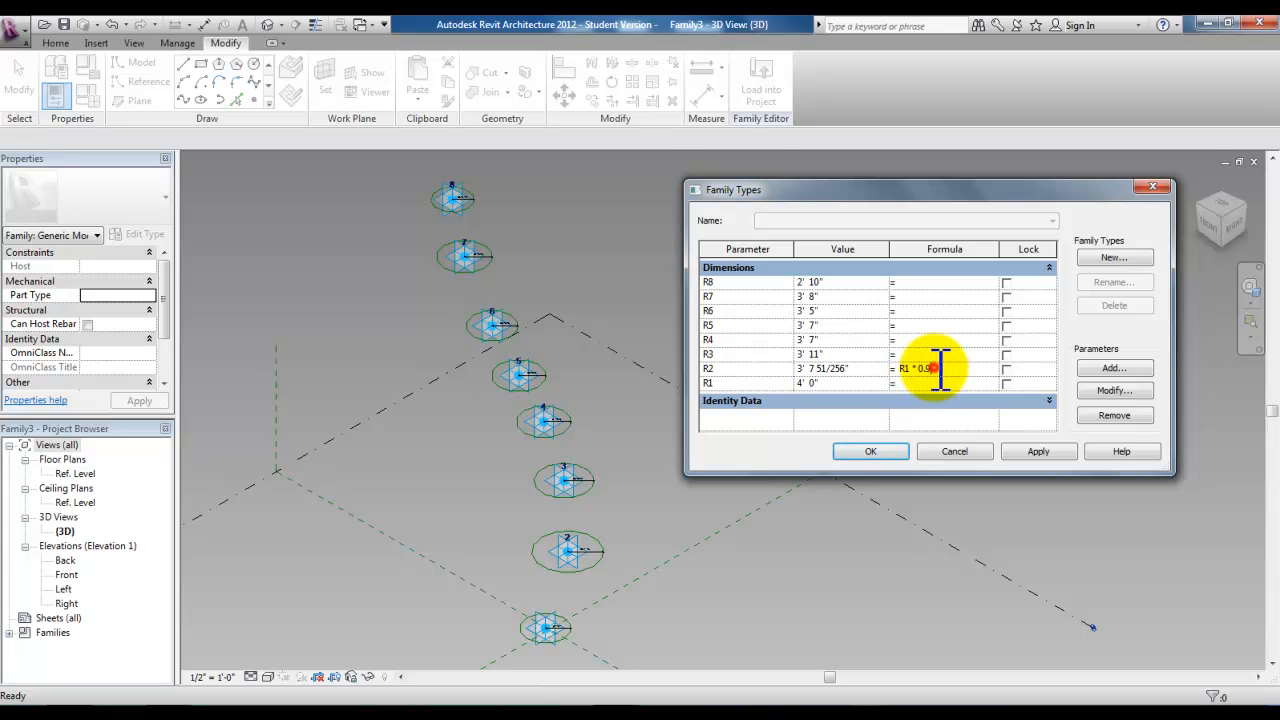
drag(932, 370, 900, 371)
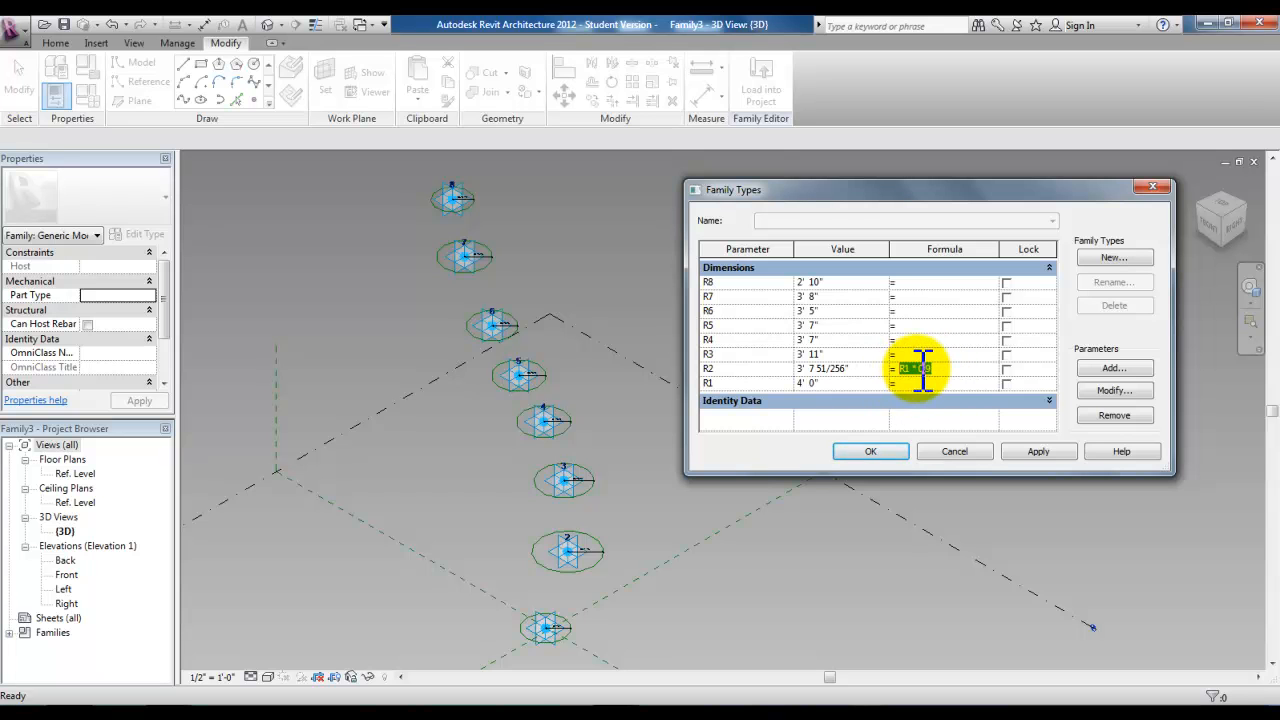
click(908, 355)
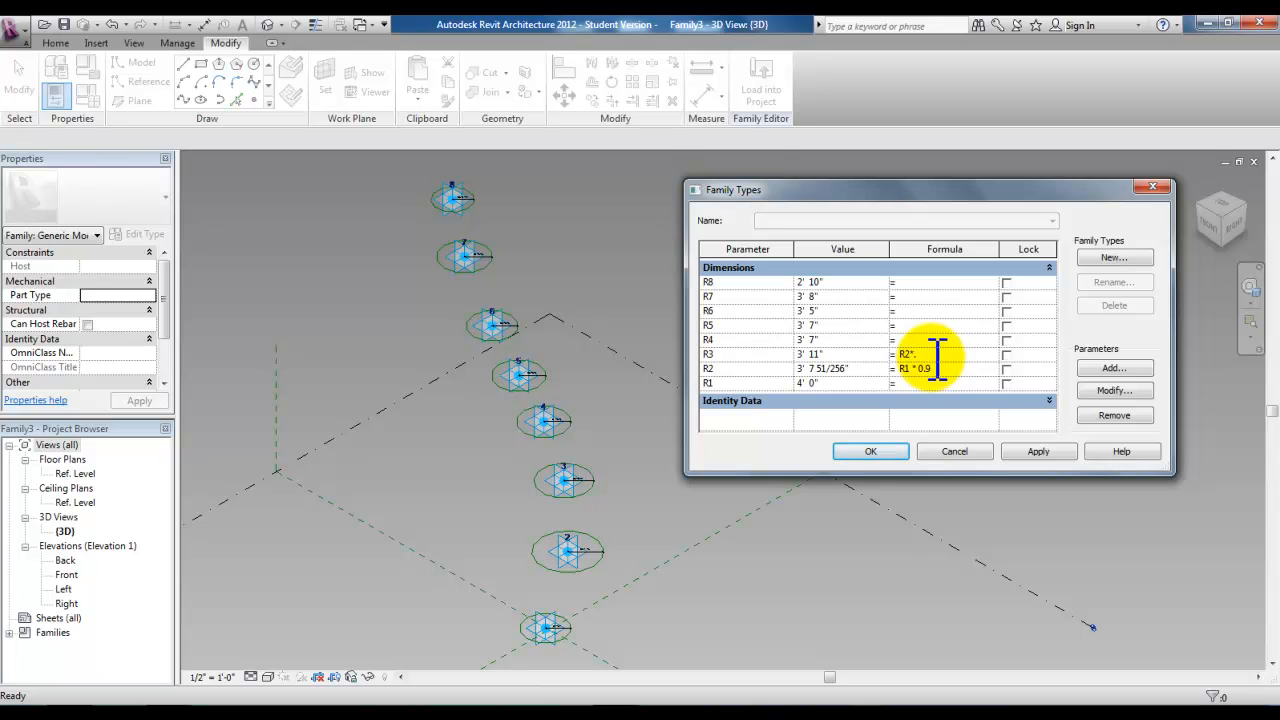
text(9)
- Give parameters R4 through R8 formulas that multiply the preceding radius by 0.9, from R3 * 0.9 up to R7 * 0.9
click(926, 339)
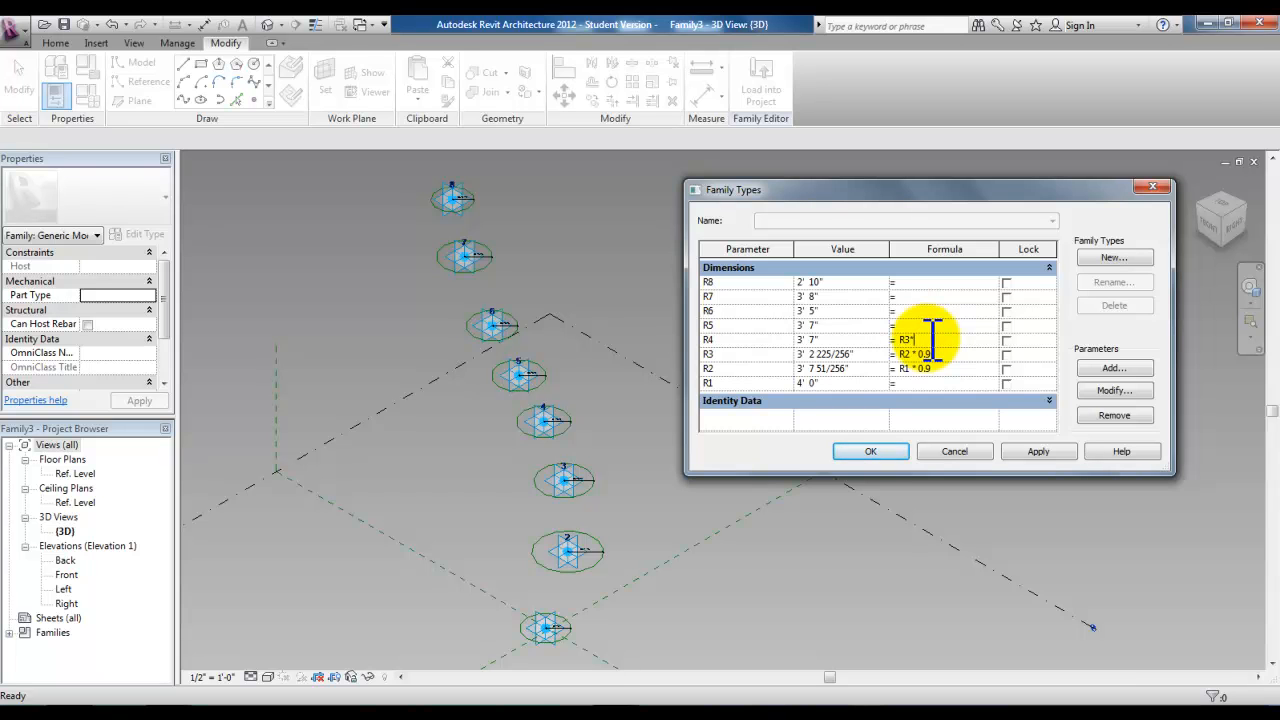
text(R3 * 0.9)
key(Return)
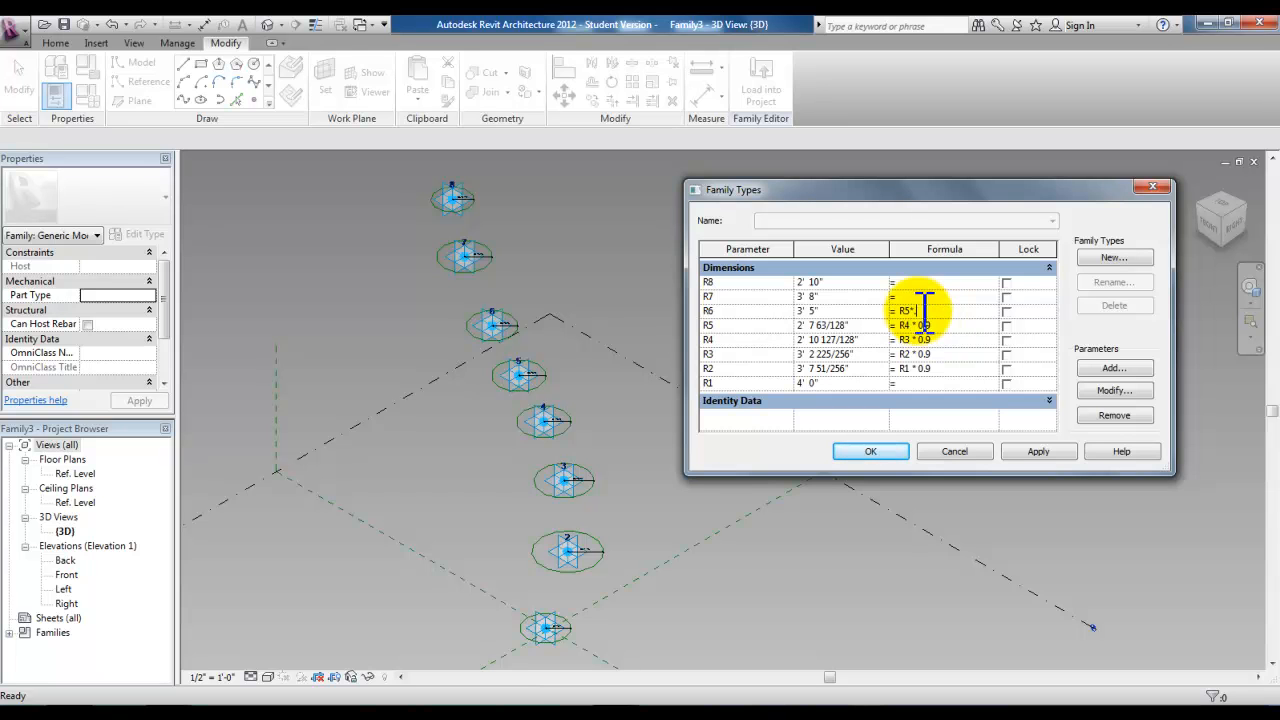
key(Return)
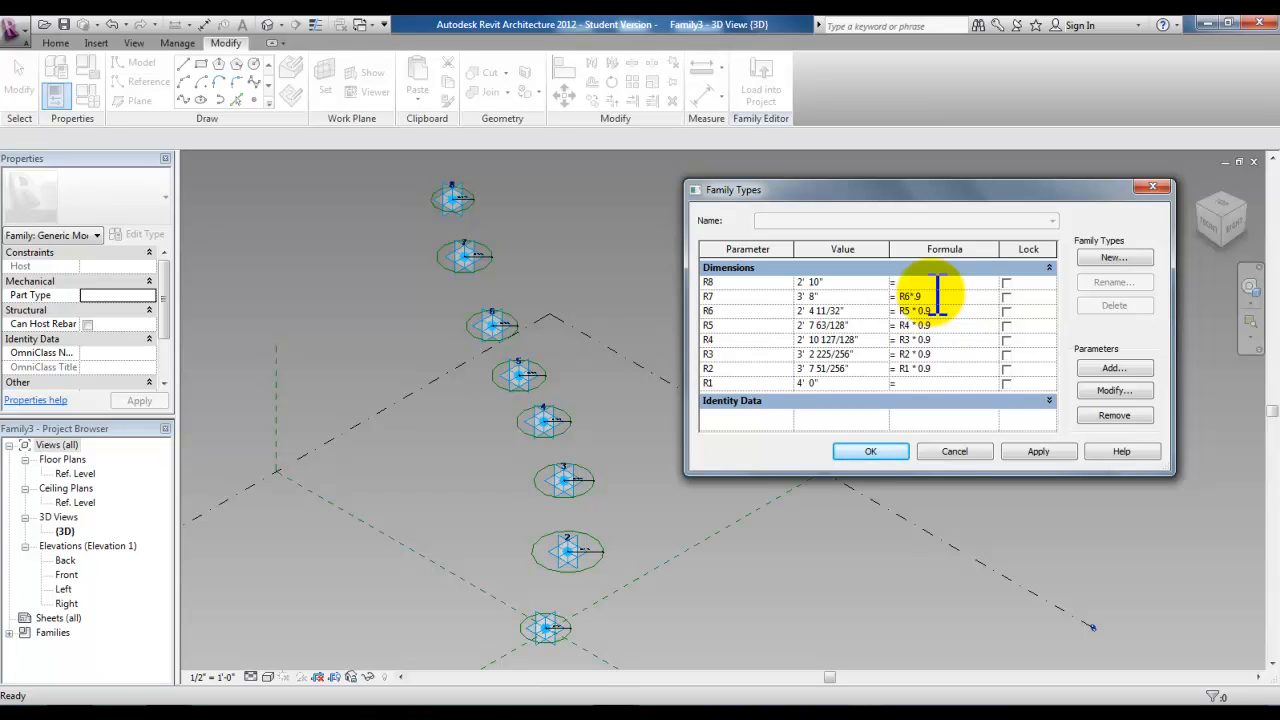
key(Return)
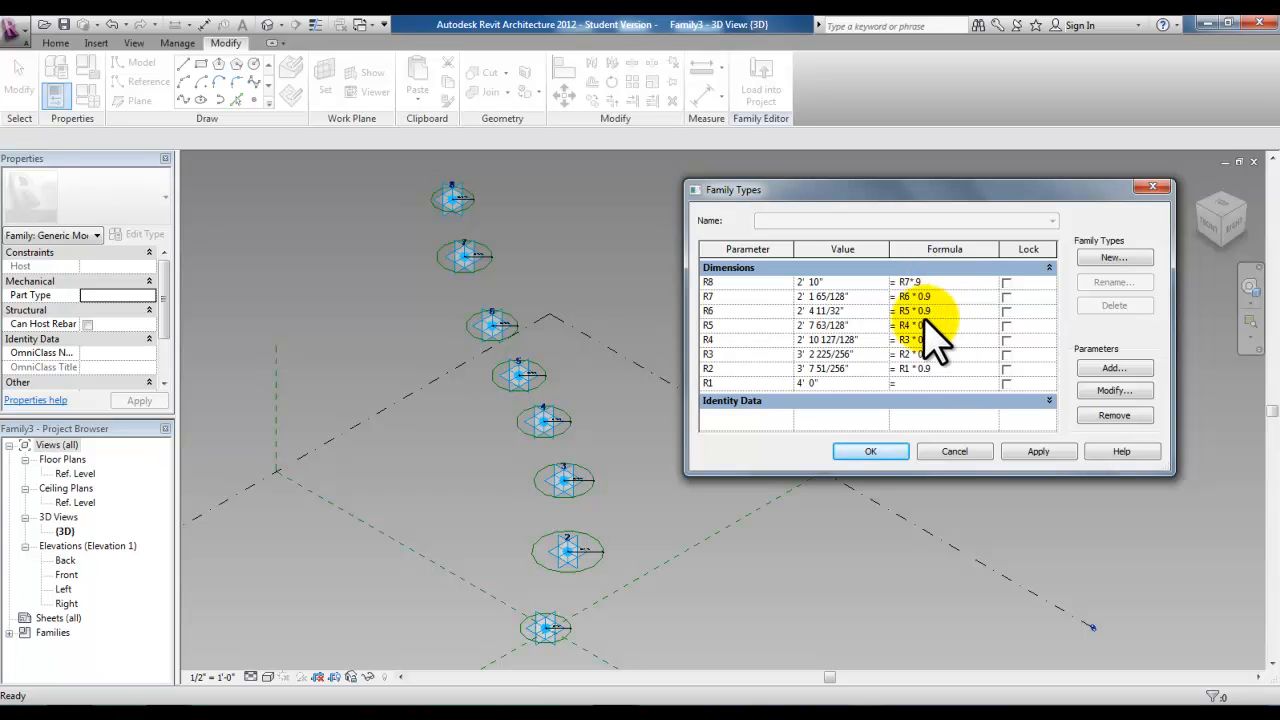
click(968, 285)
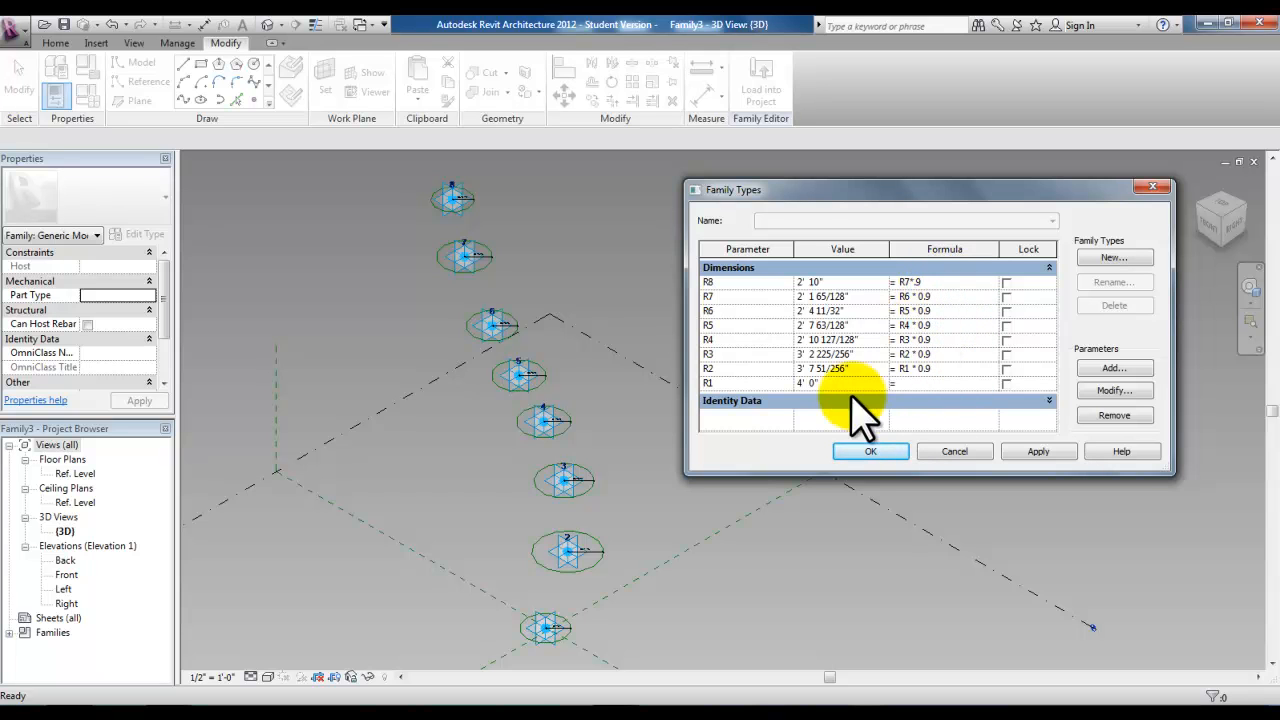
key(Return)
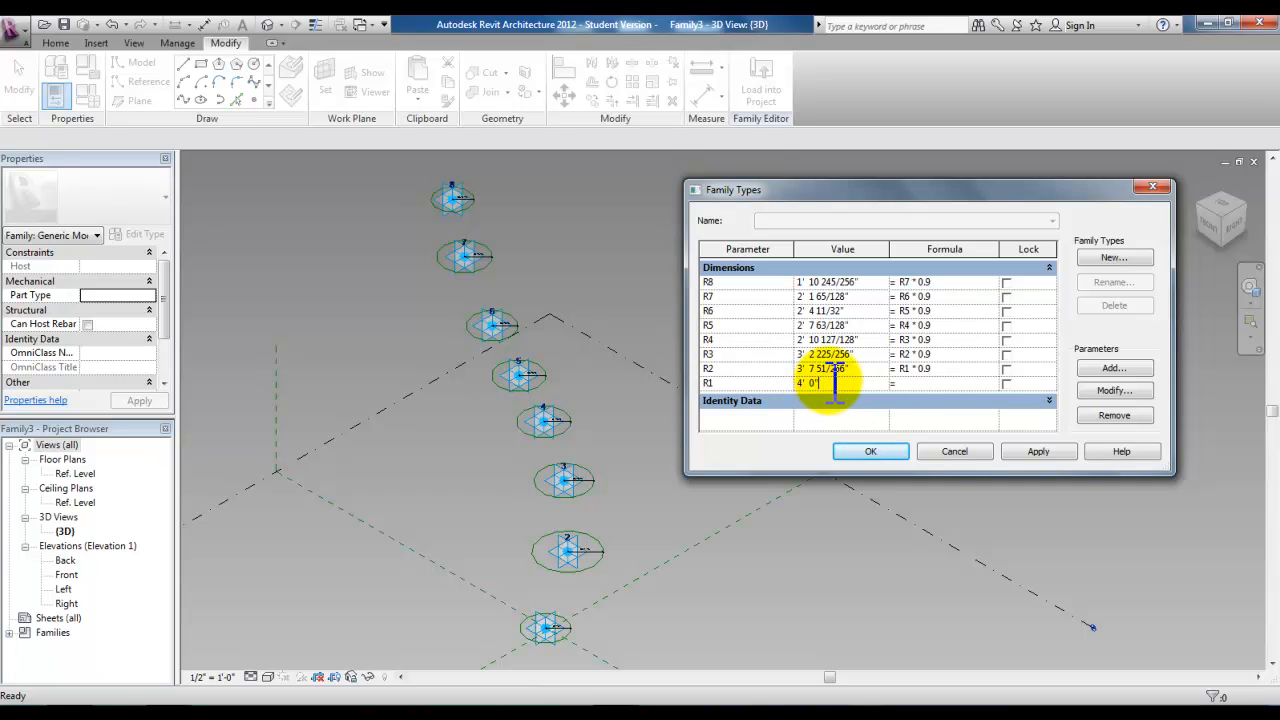
- Set R1 to 2' 0" and apply it to test how all the circles scale
drag(830, 381, 788, 382)
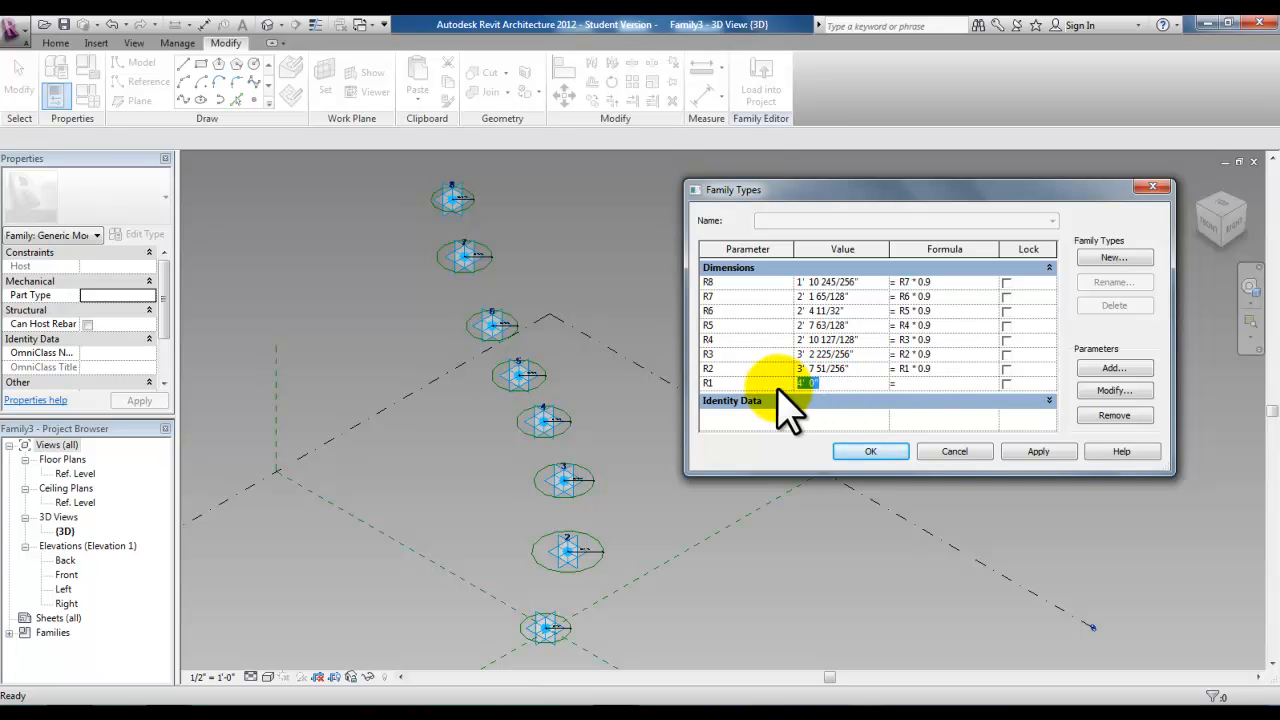
text(2)
click(1038, 451)
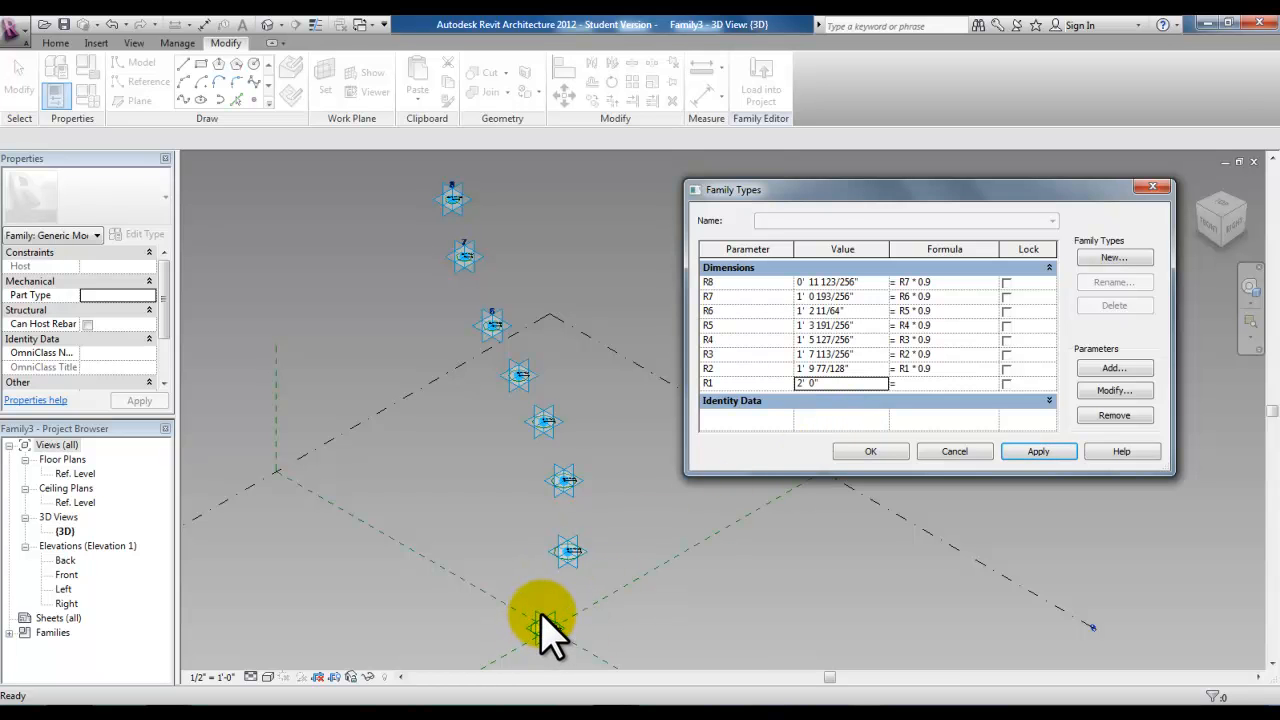
- Set R1 to 6' 0", apply it to the circles and close the family types
click(831, 383)
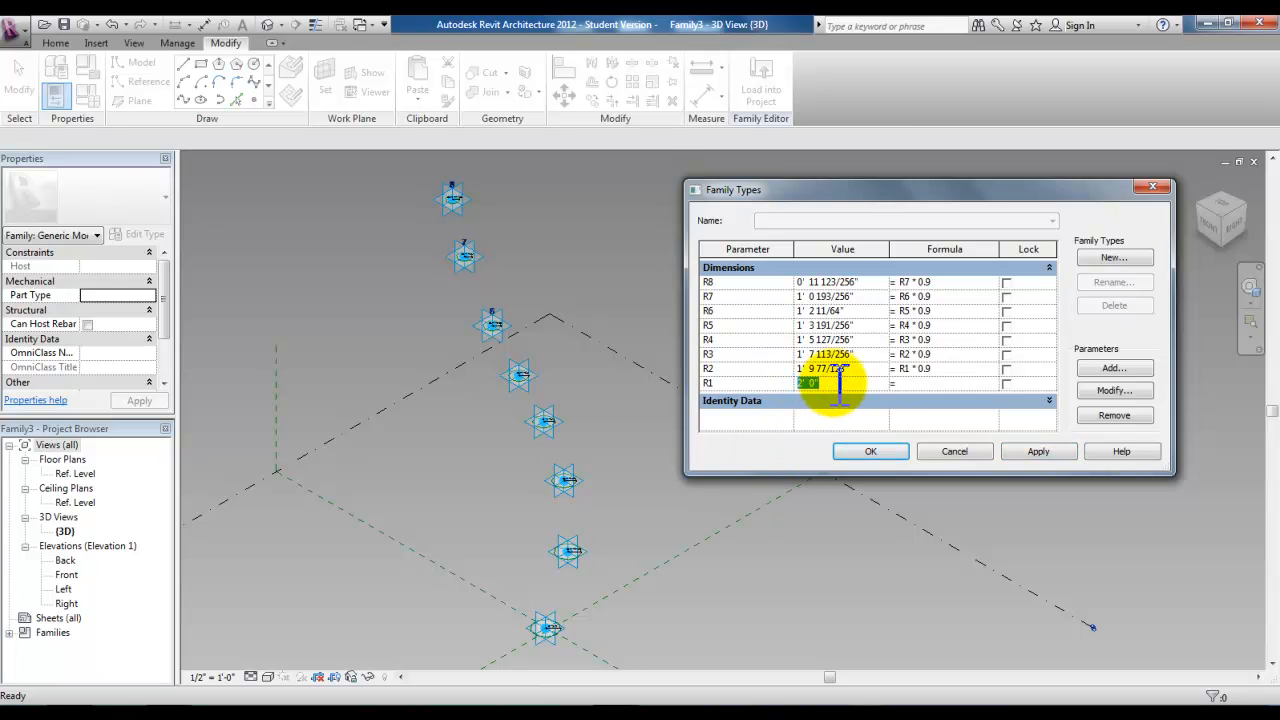
text(6)
click(1036, 455)
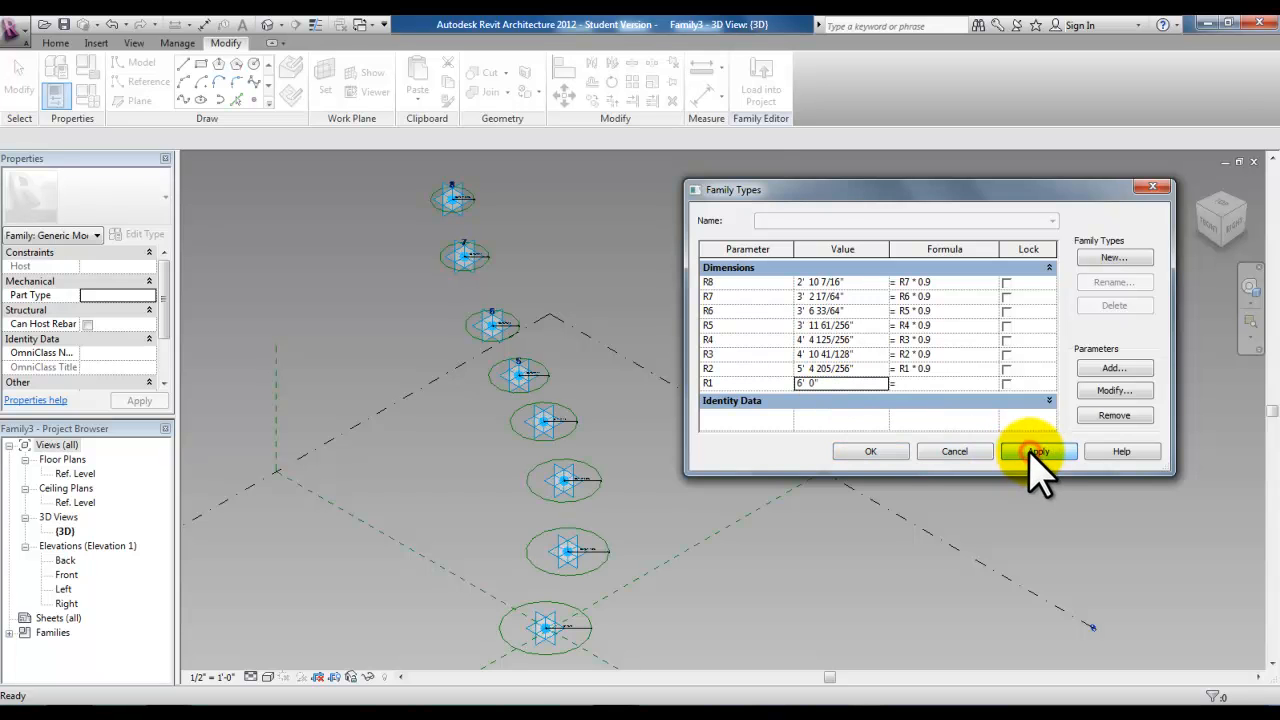
click(872, 452)
- Create a solid form from all eight reference circles, selected in order from point 8 down to point 1
middle_drag(700, 528, 720, 486)
scroll(720, 486, down, 1)
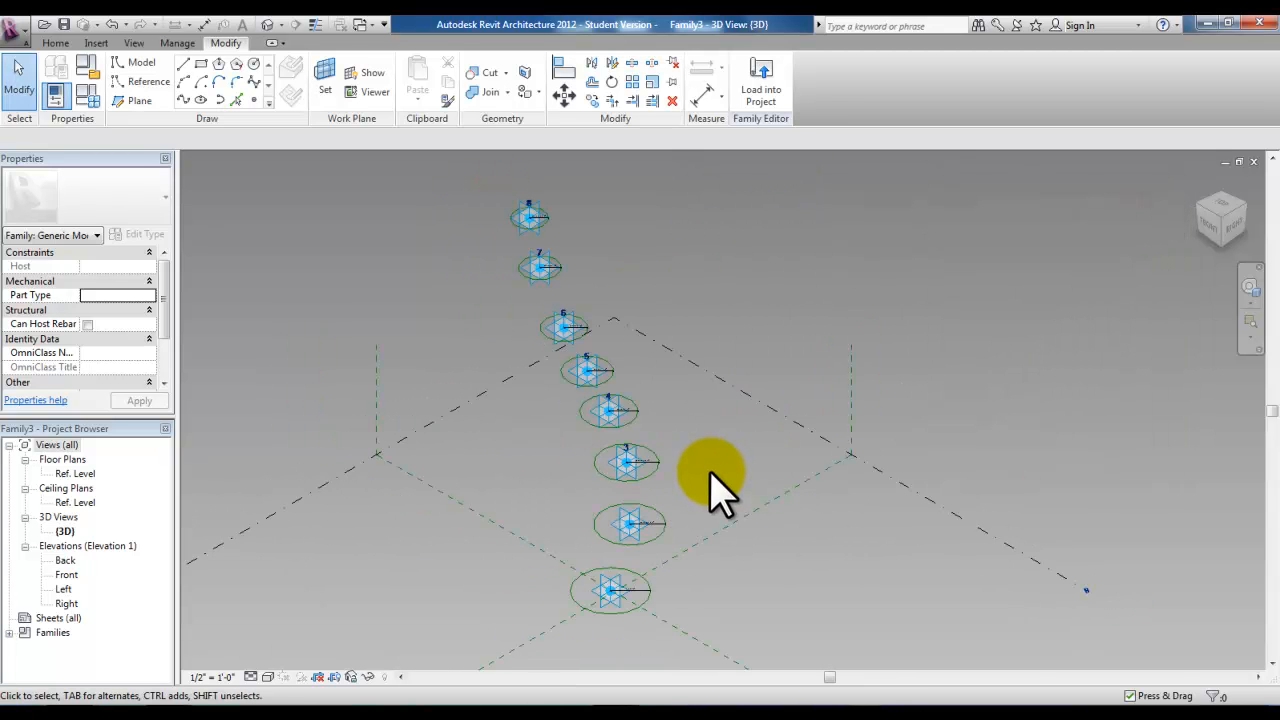
ctrl+click(549, 224)
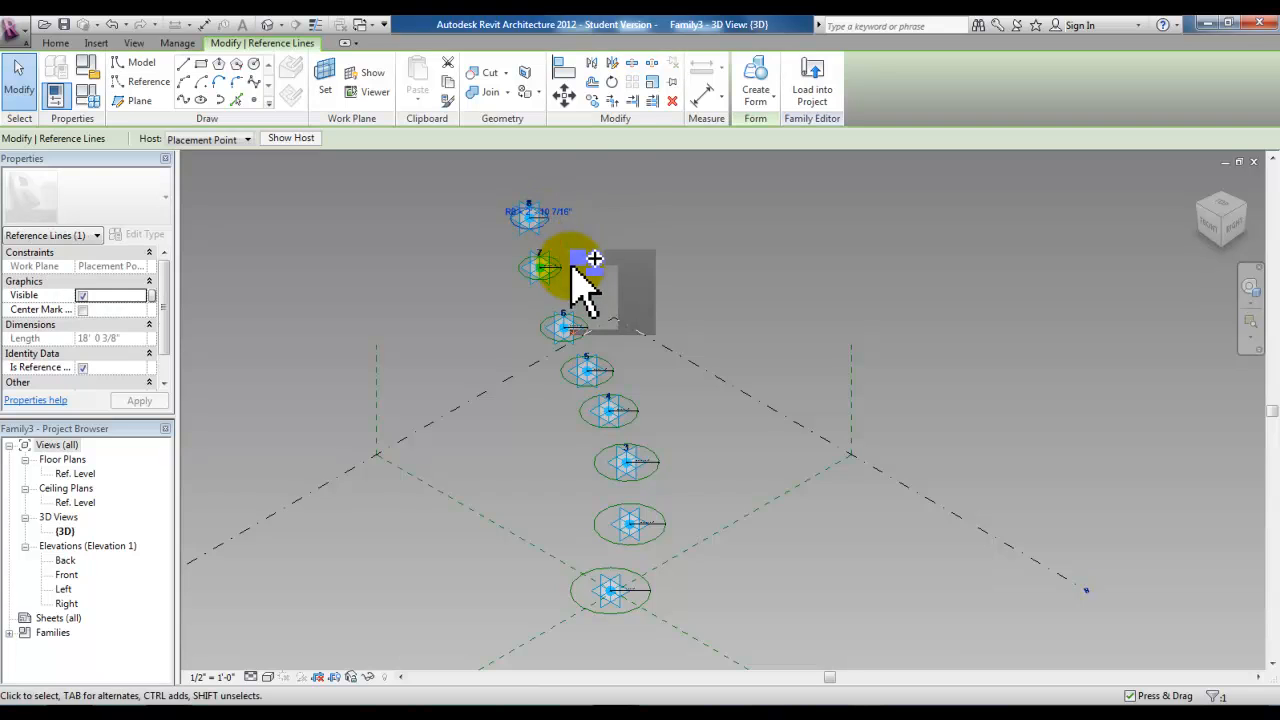
ctrl+click(553, 275)
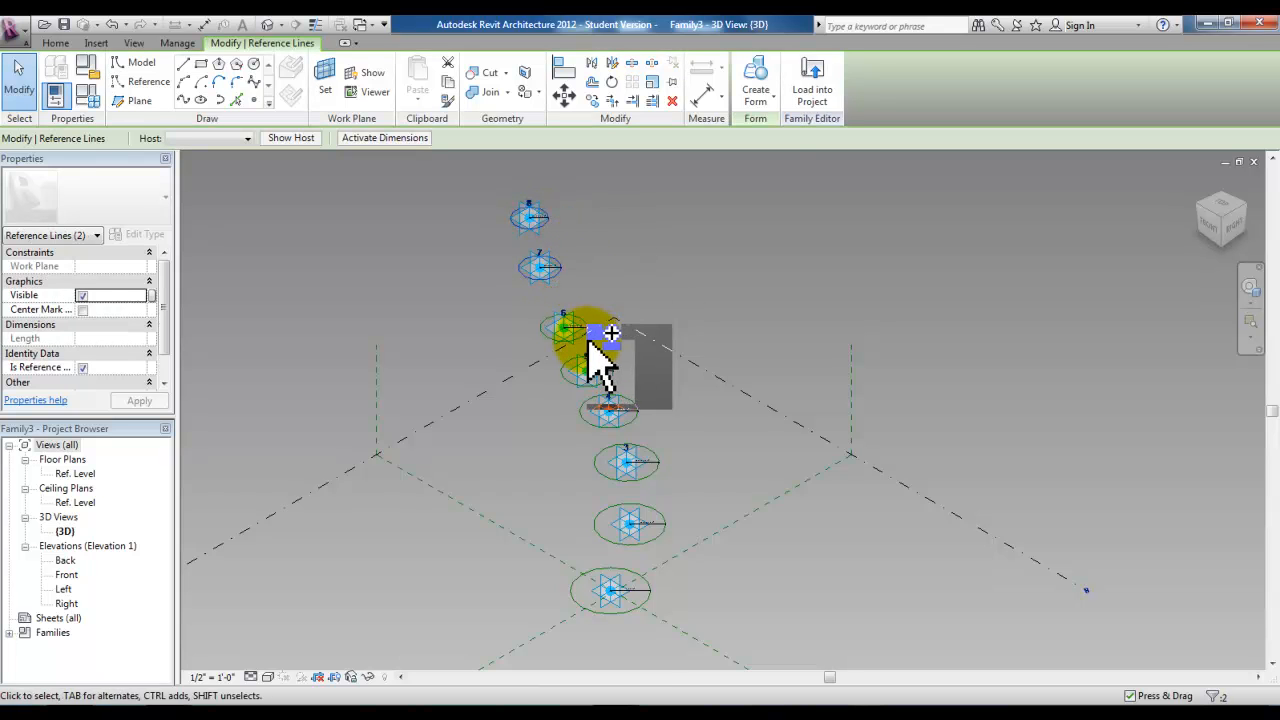
ctrl+click(549, 340)
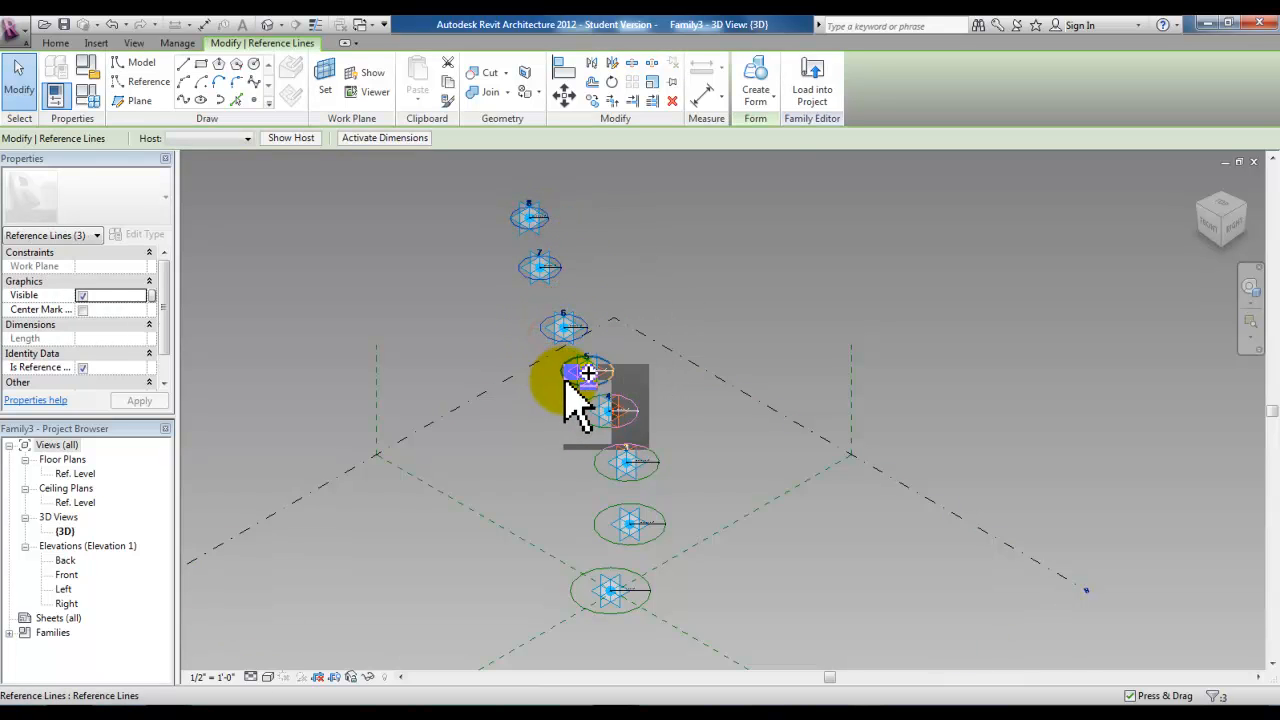
ctrl+click(588, 416)
ctrl+click(596, 464)
ctrl+click(597, 515)
ctrl+click(580, 588)
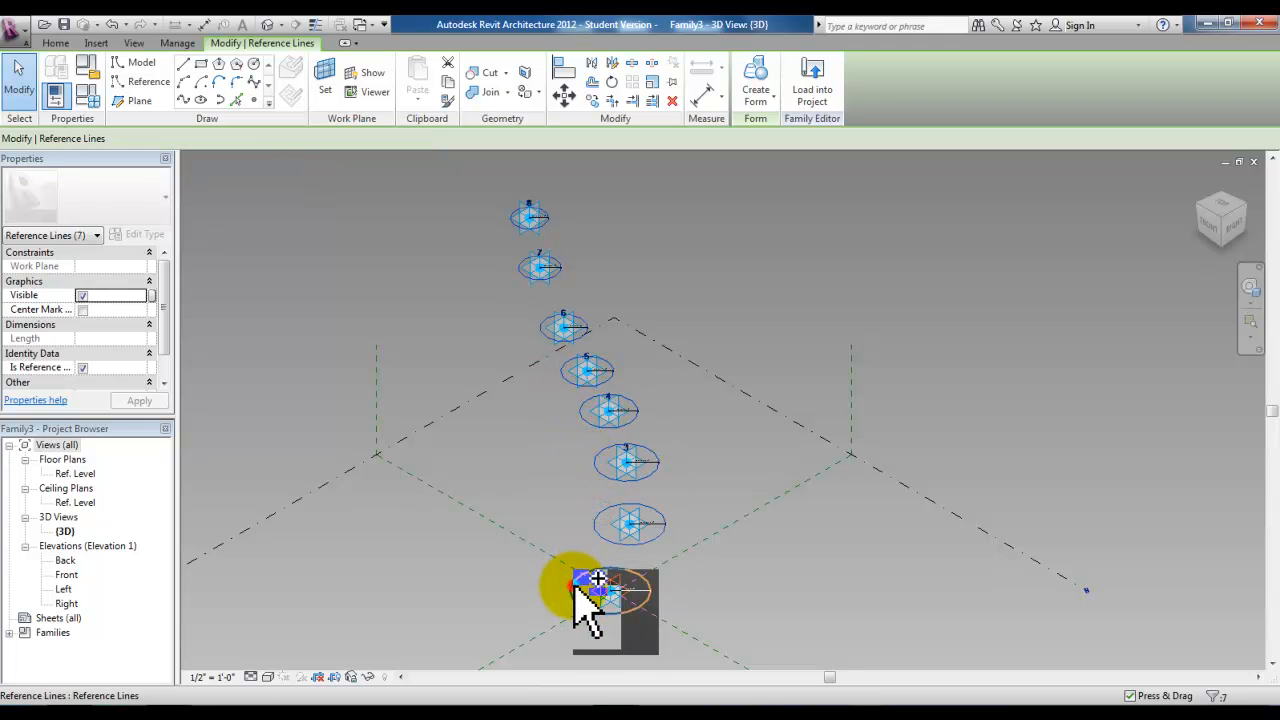
click(758, 99)
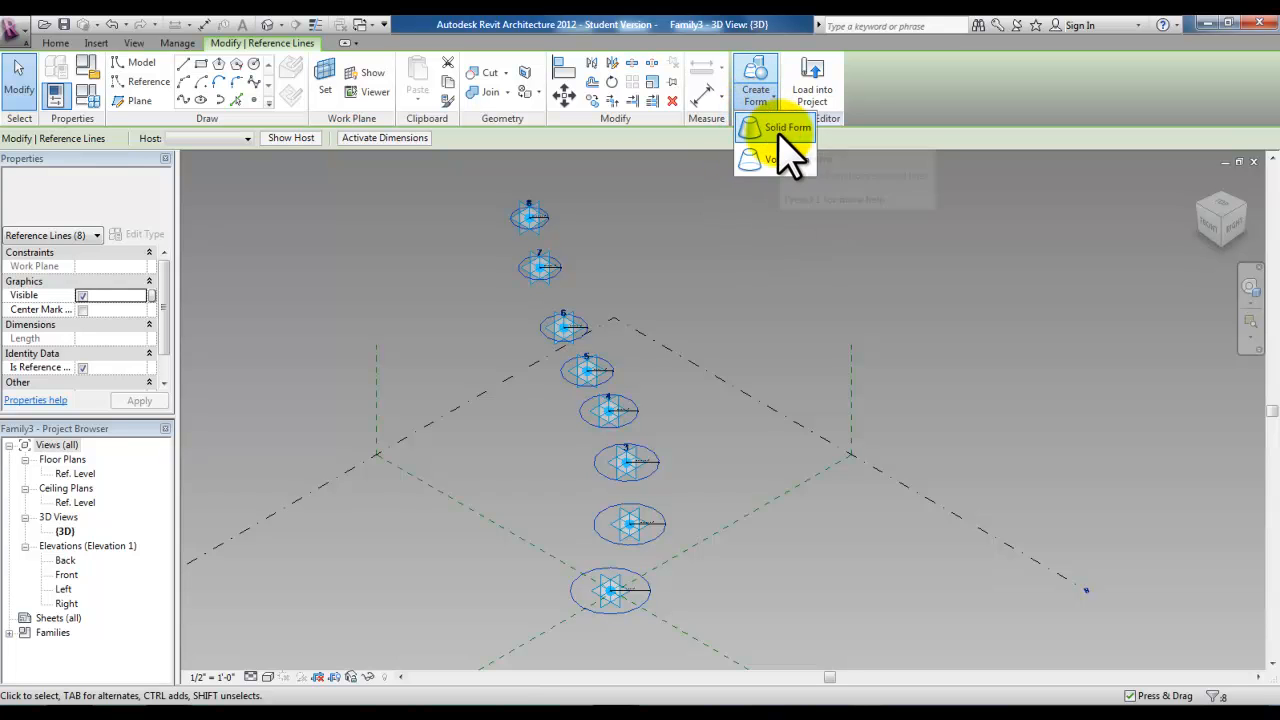
click(778, 141)
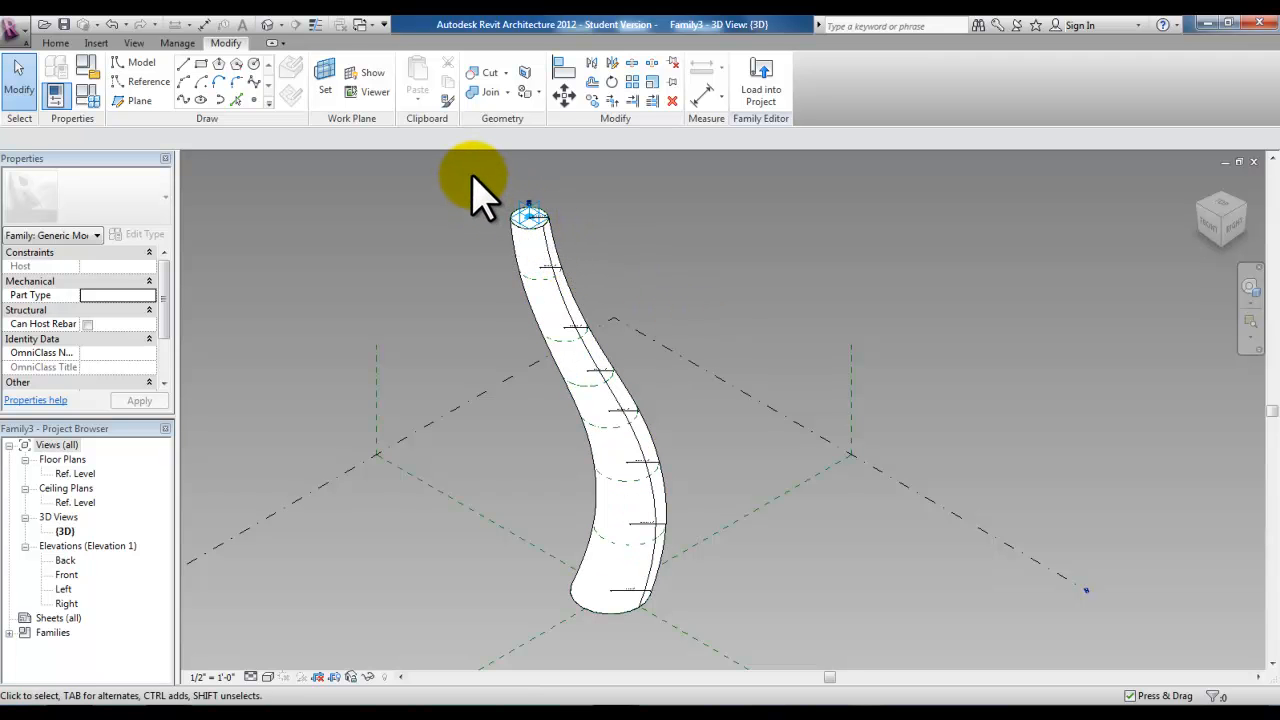
- Select the whole strand and filter the selection down to the adaptive points, excluding dimensions, other elements and reference lines
drag(467, 167, 760, 648)
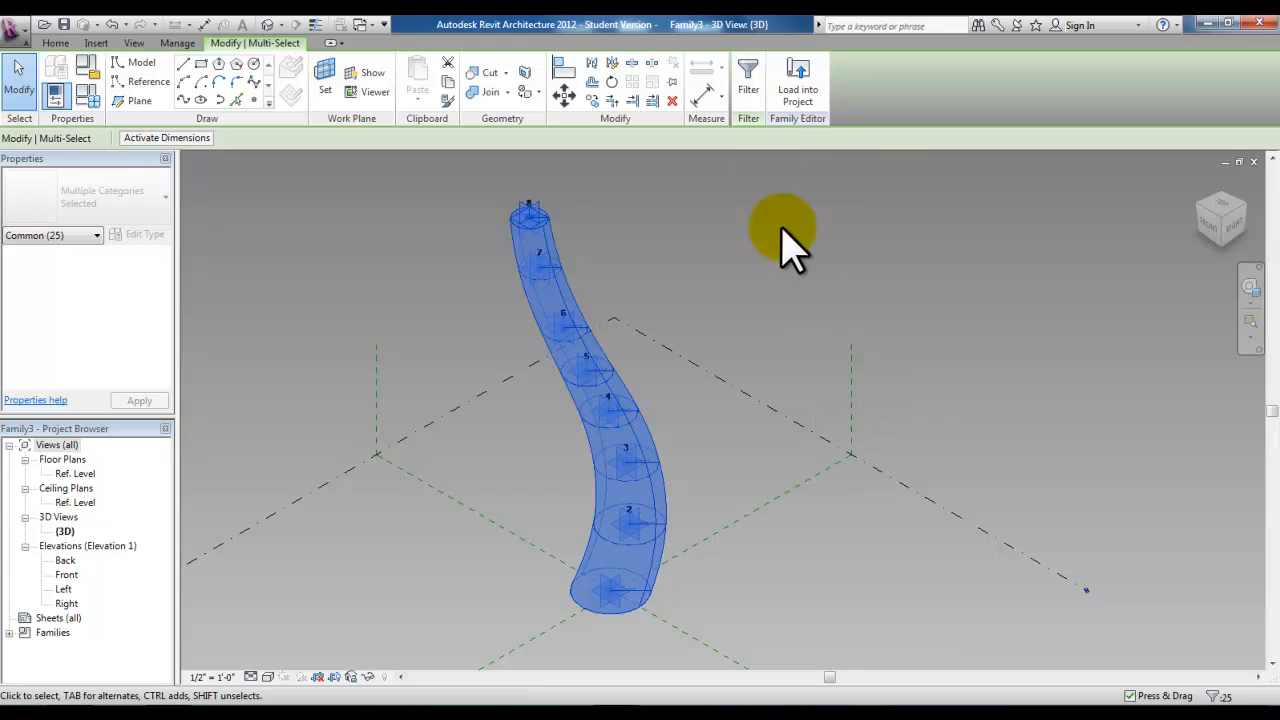
click(748, 78)
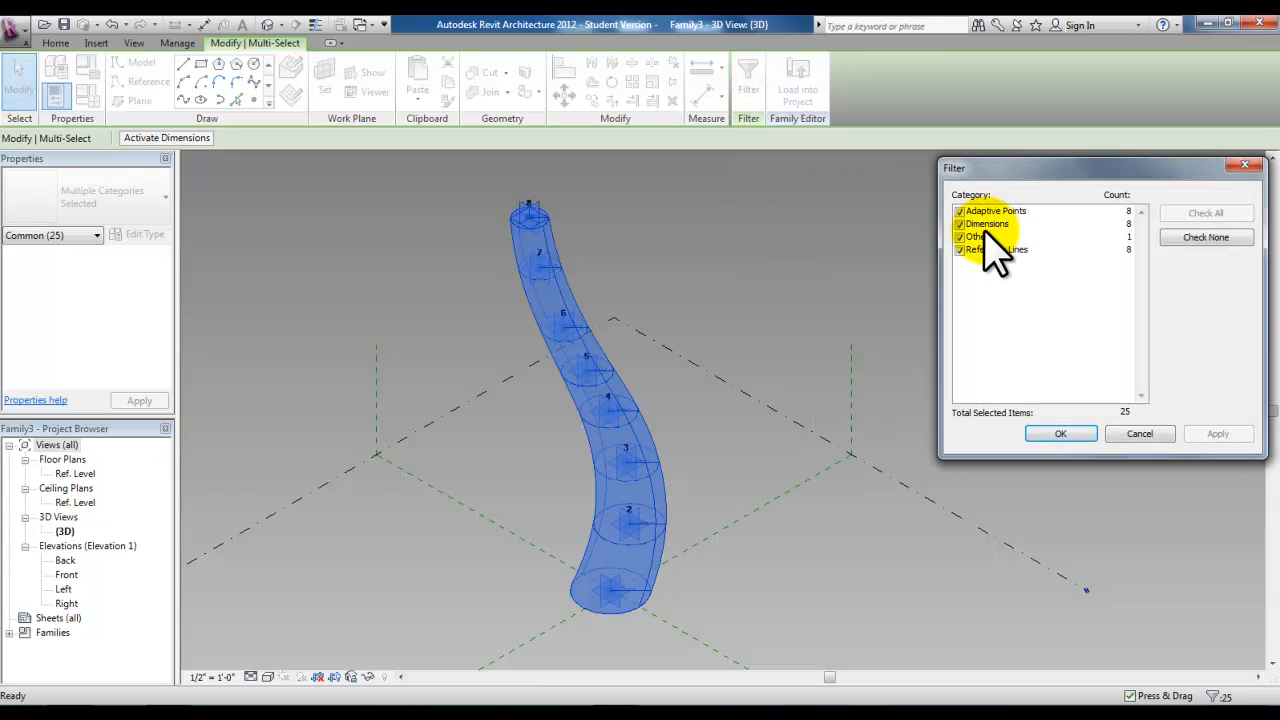
click(960, 225)
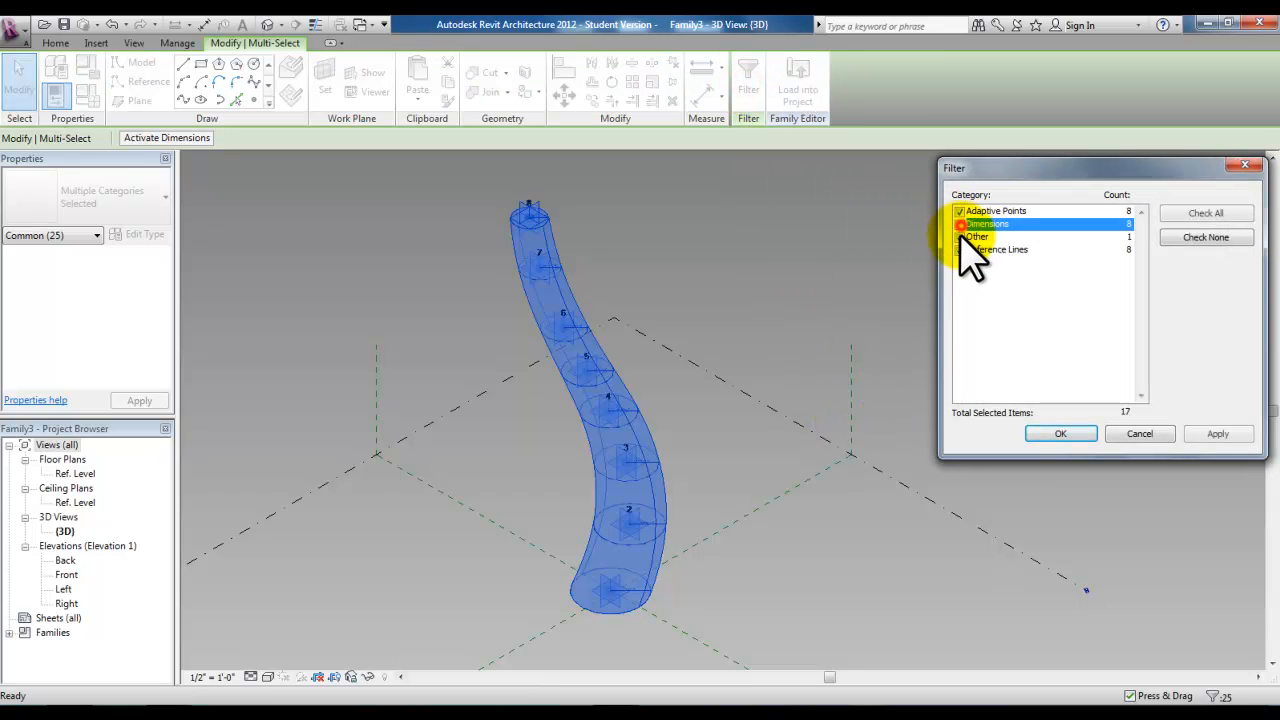
click(960, 237)
click(960, 250)
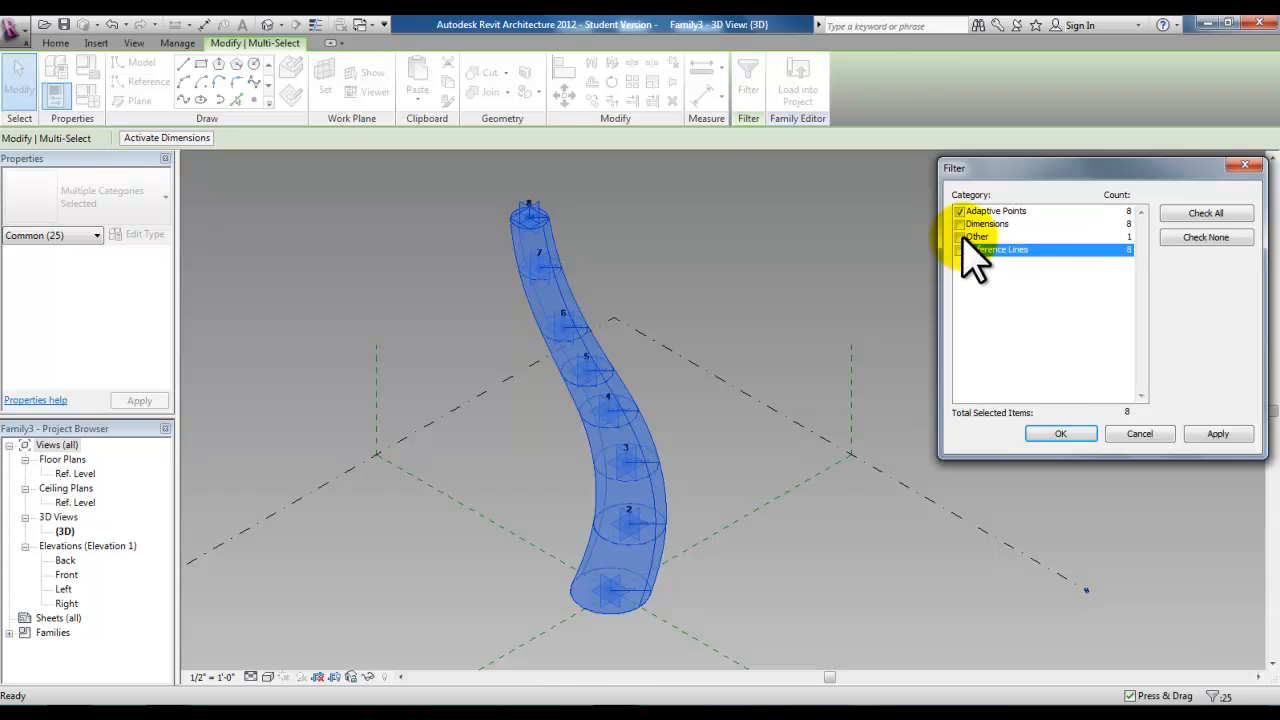
click(1061, 436)
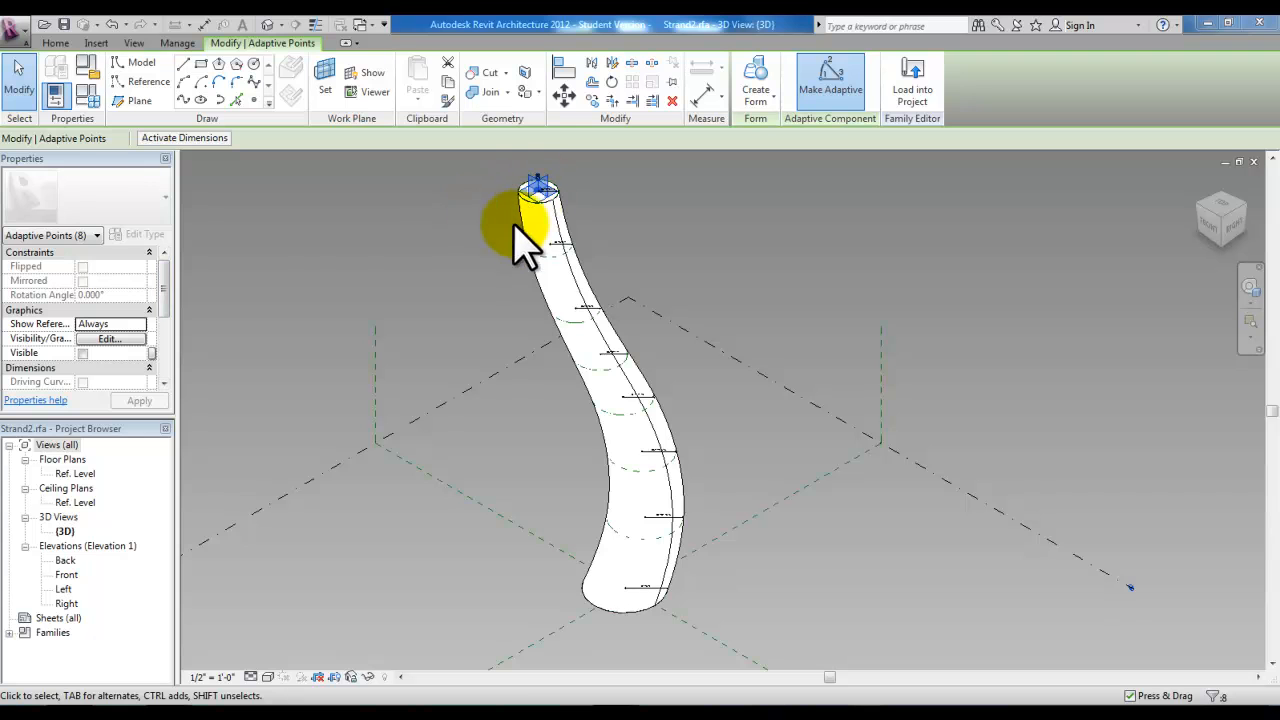
- Set the orientation of all eight adaptive points to Orthogonal on Placement
drag(165, 292, 171, 372)
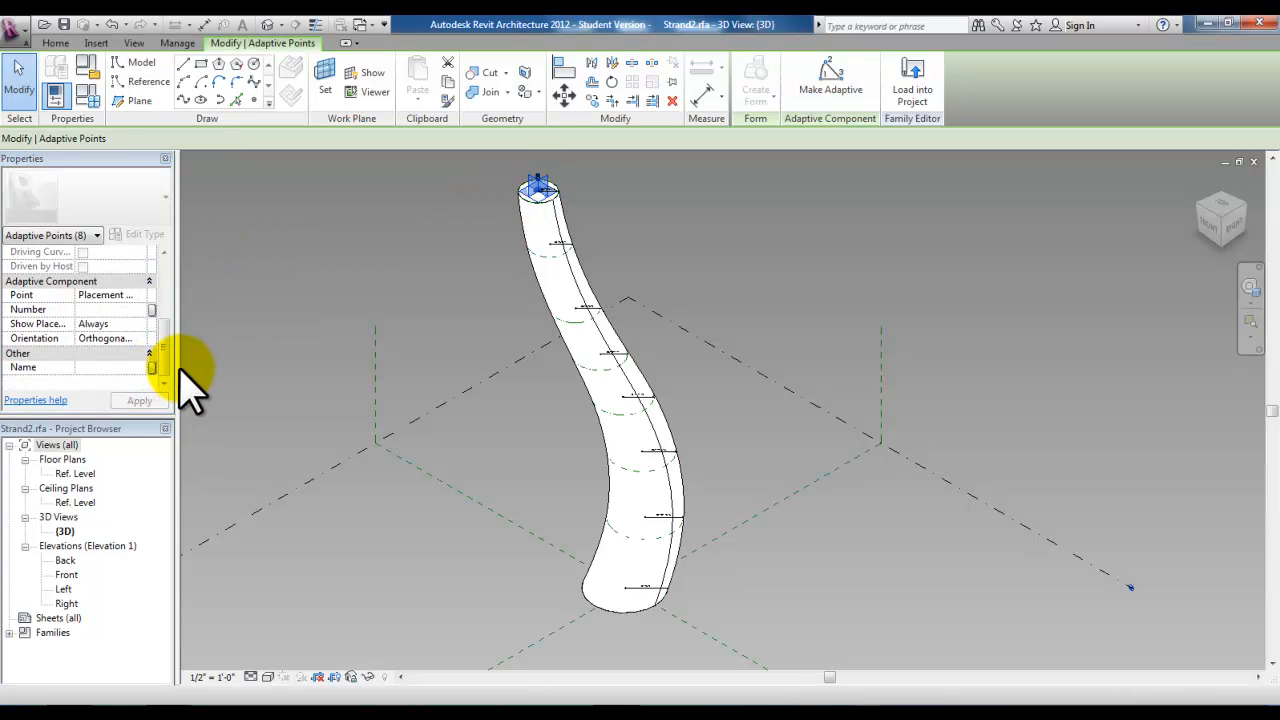
click(141, 338)
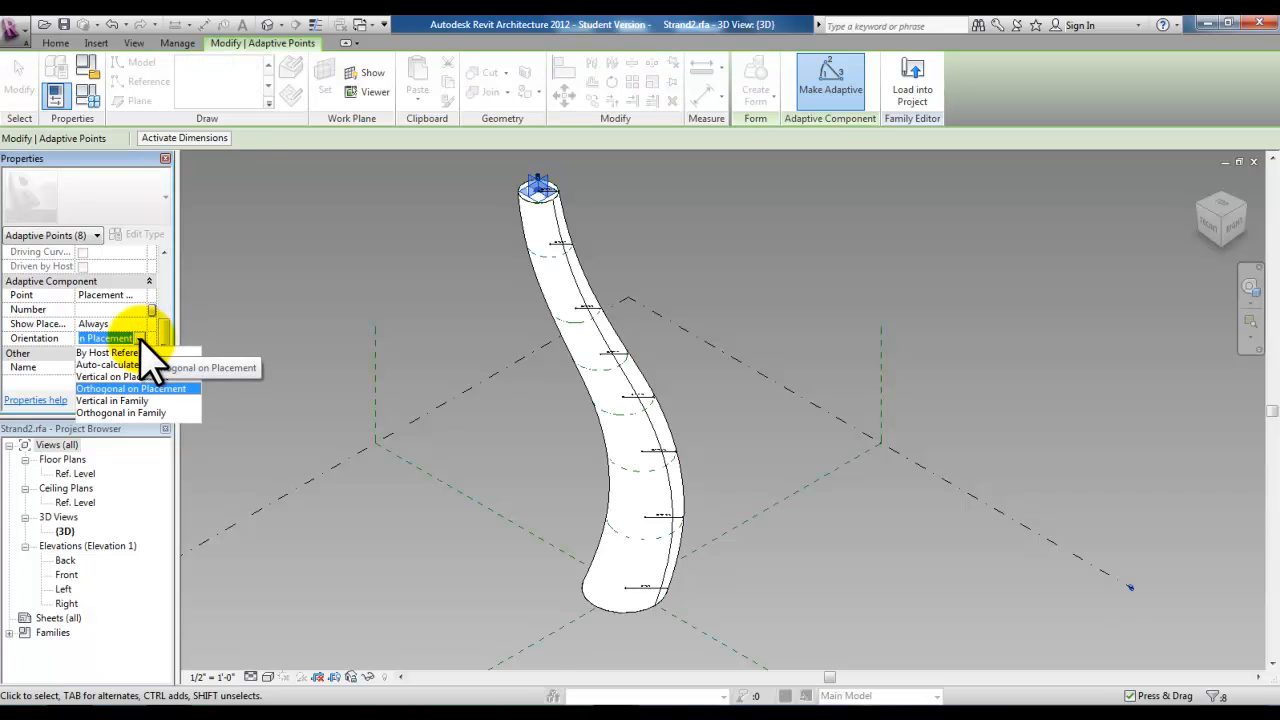
click(150, 388)
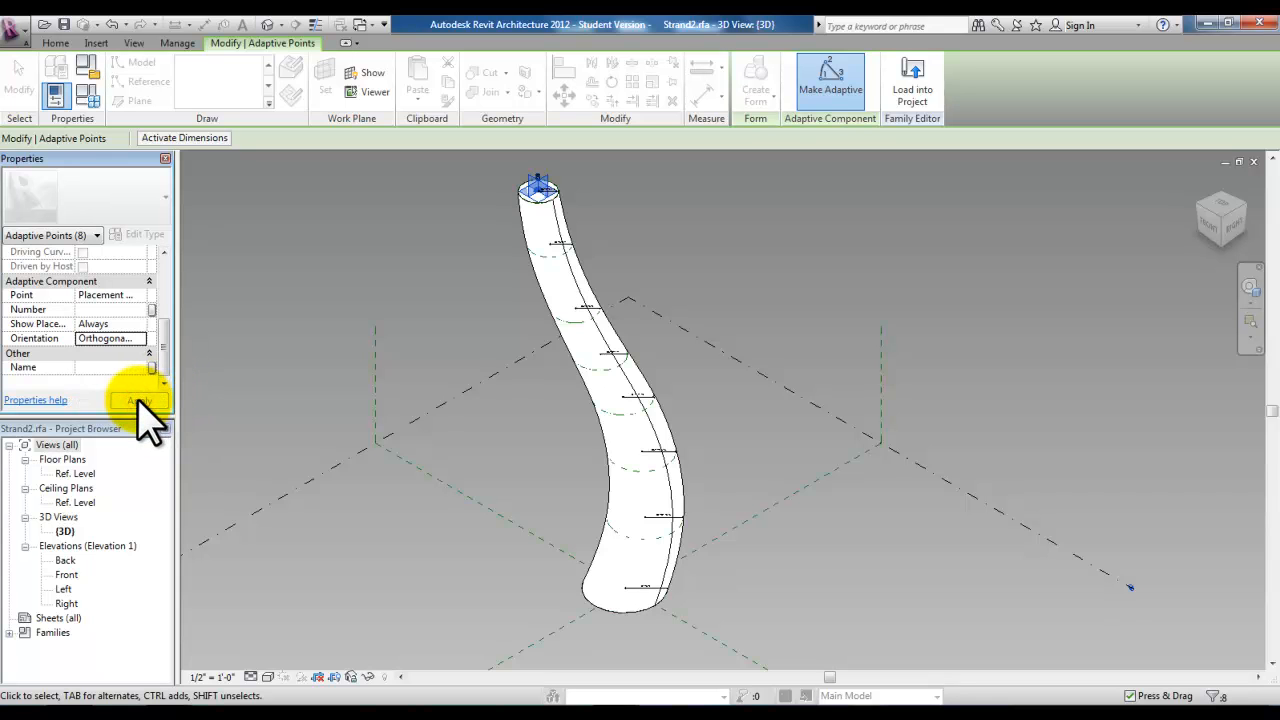
click(316, 316)
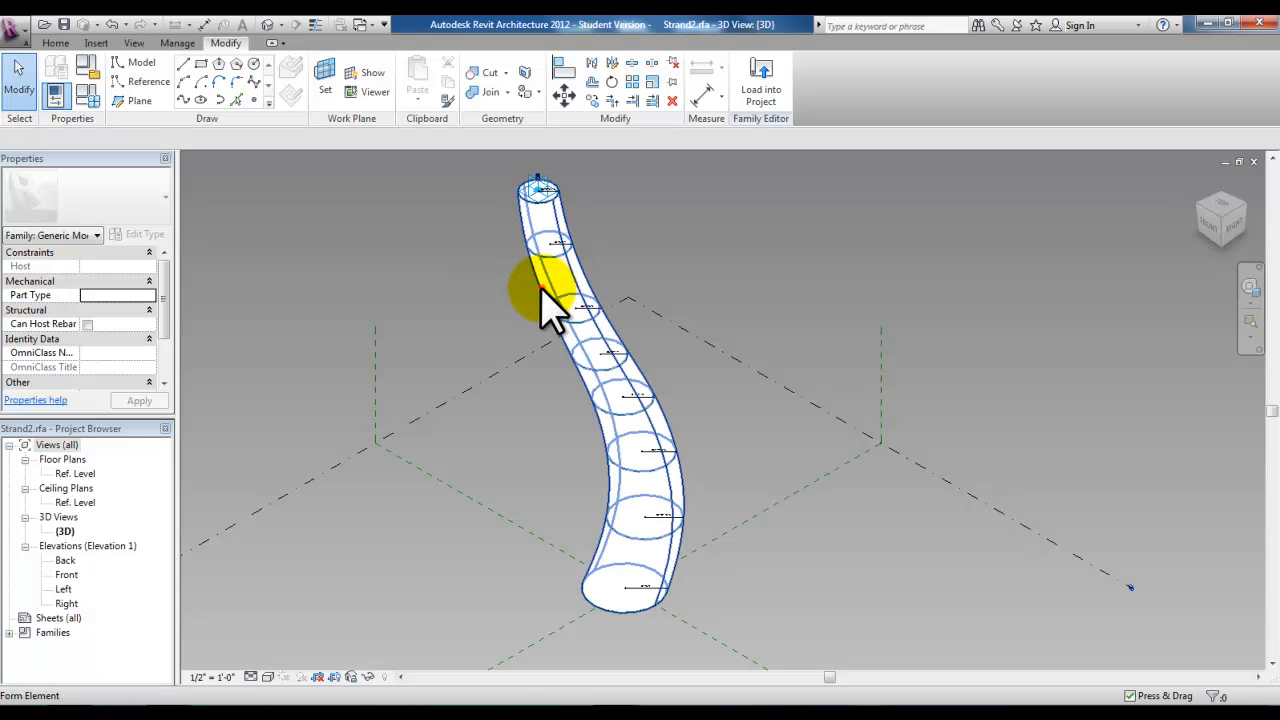
- Check the family parameter associated with the solid form's material and the options for adding a new material parameter
click(548, 310)
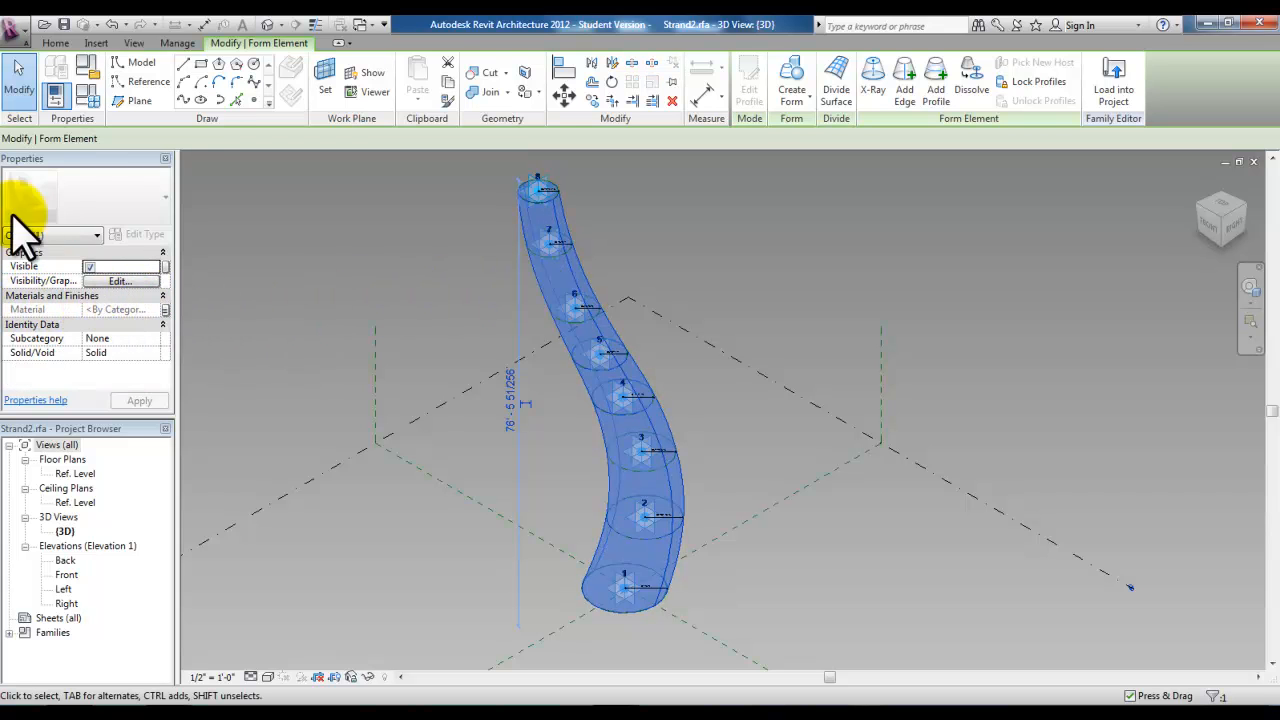
click(165, 309)
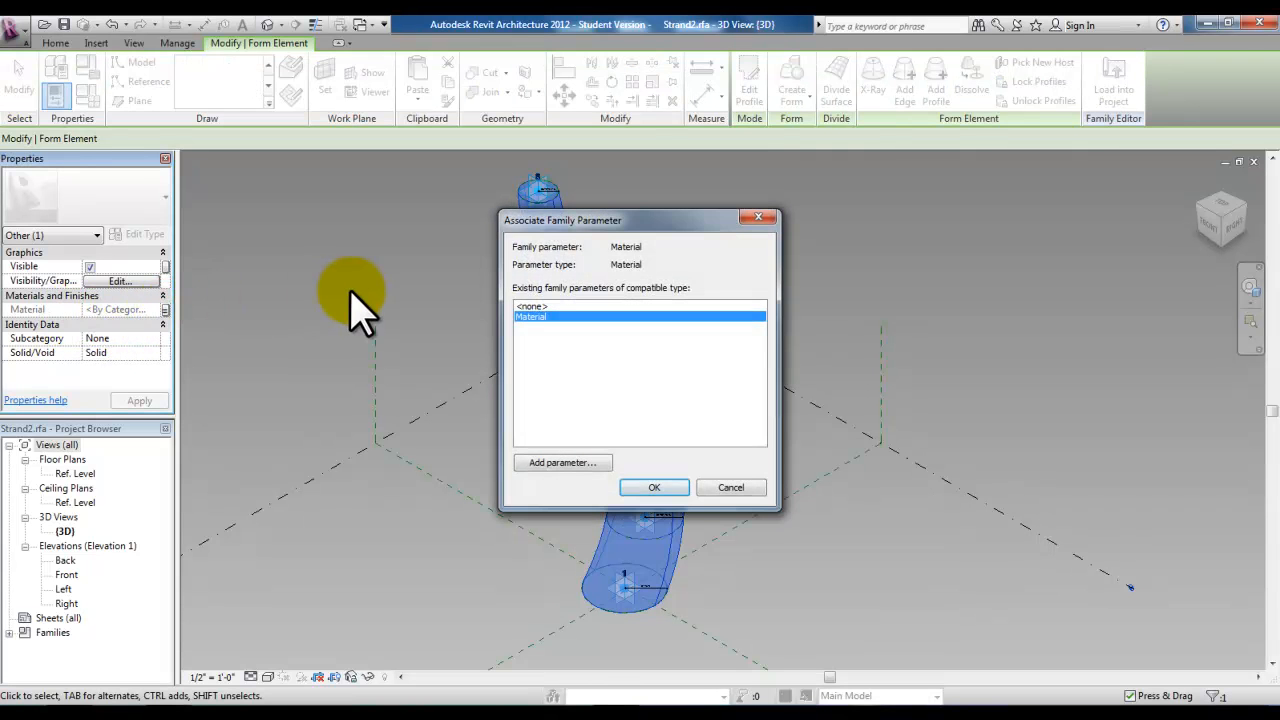
click(566, 462)
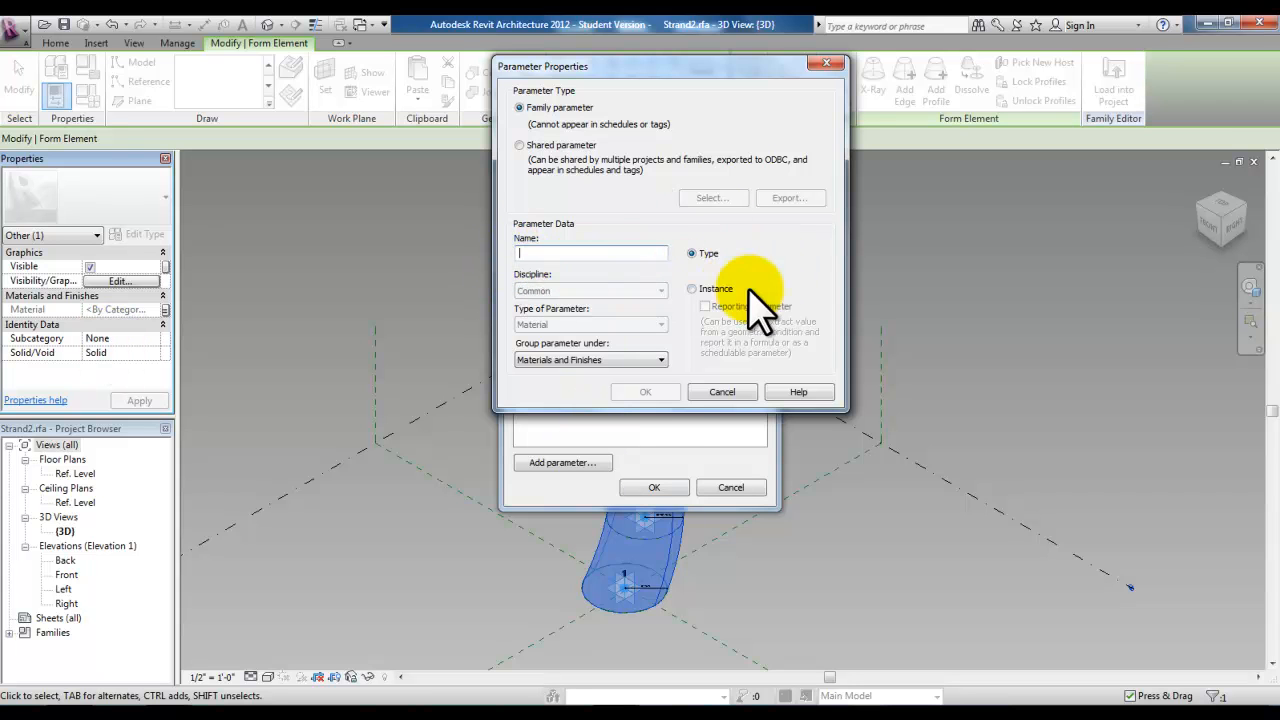
click(712, 392)
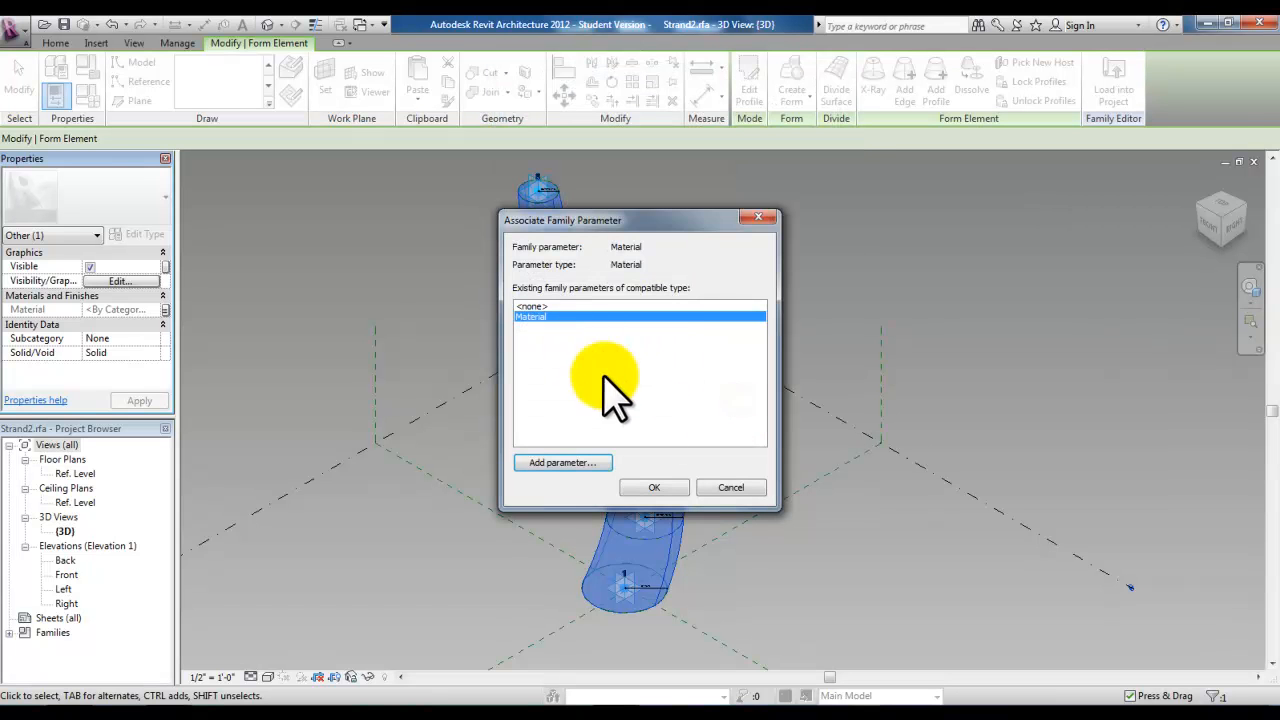
click(727, 490)
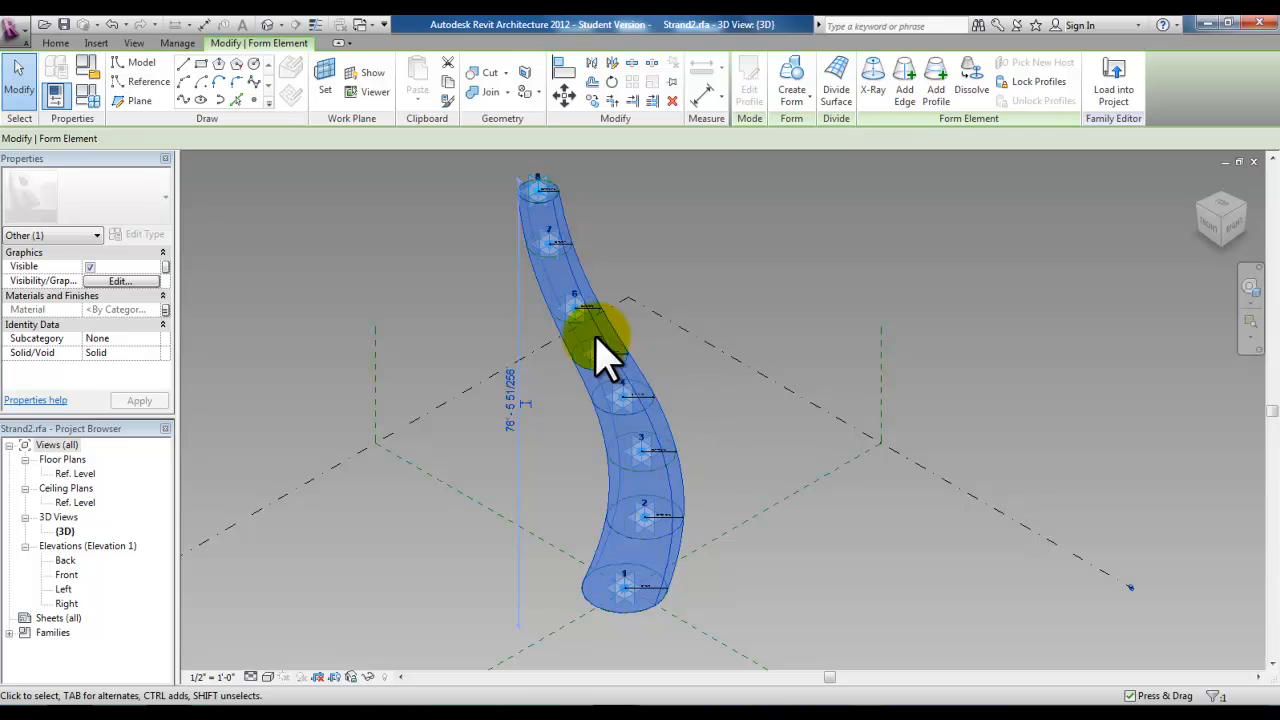
click(423, 312)
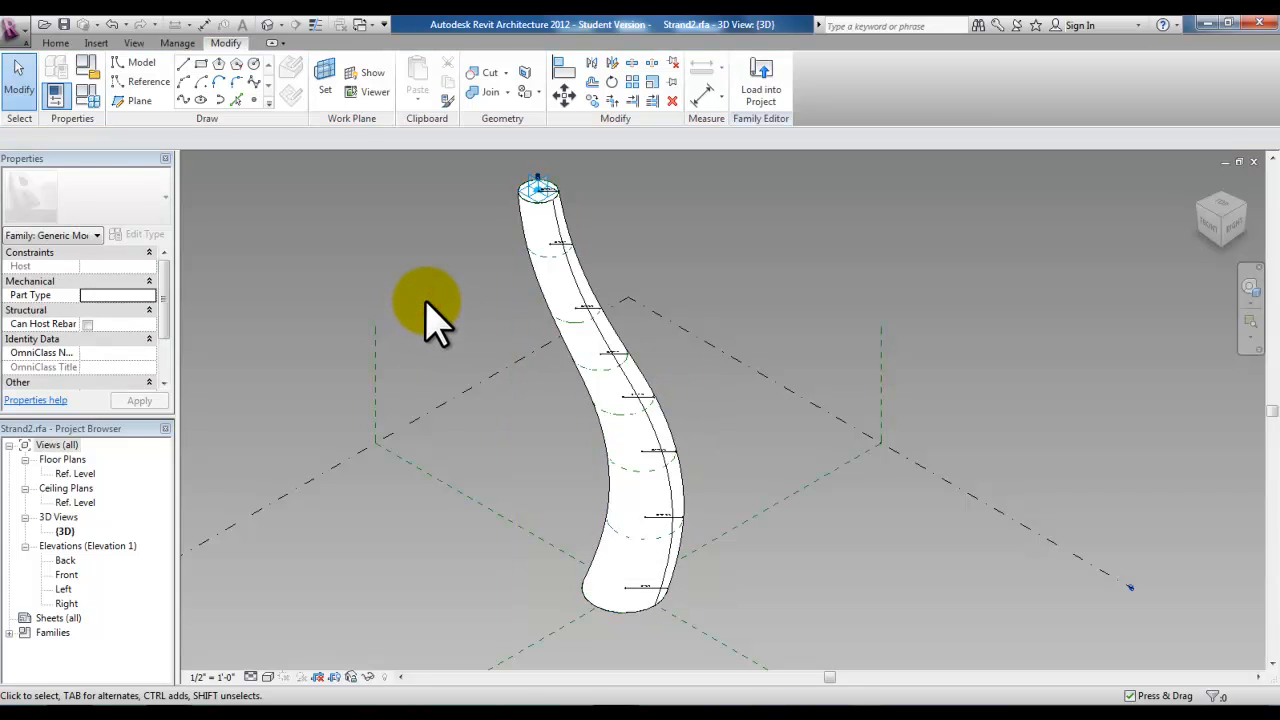
- Reduce the R1 radius in the family types to make the whole strand thinner
click(93, 94)
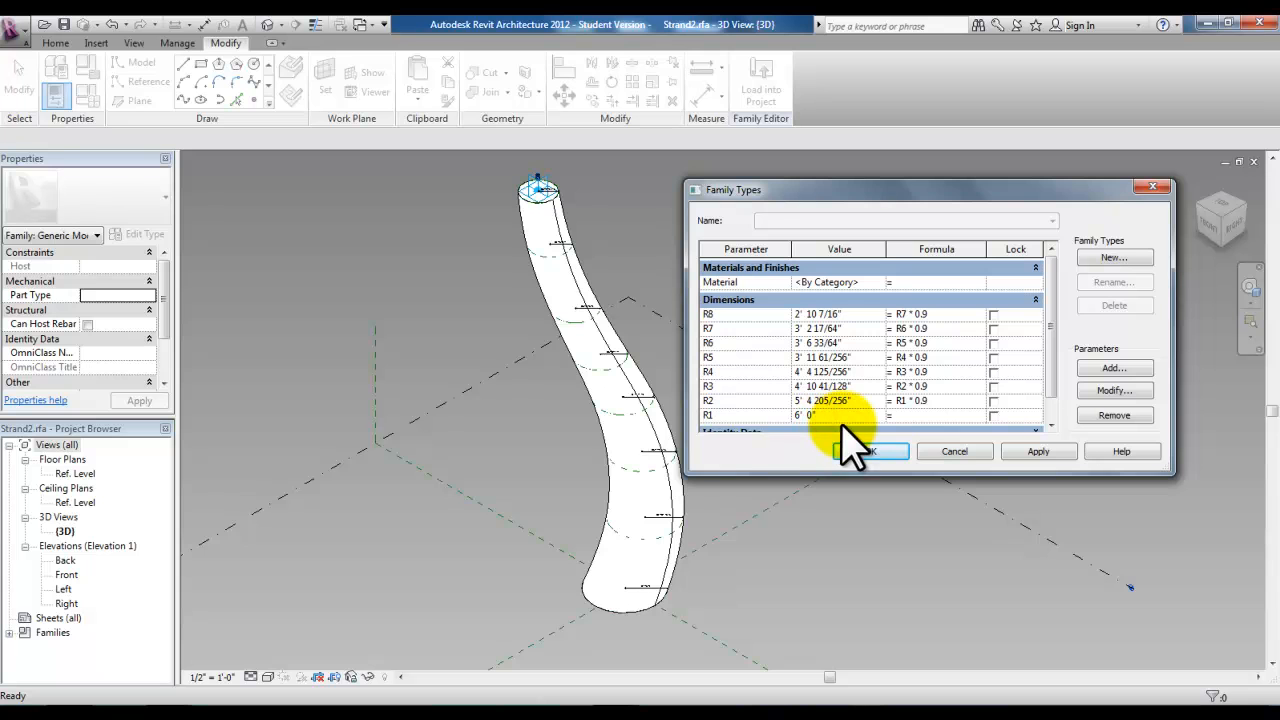
click(766, 415)
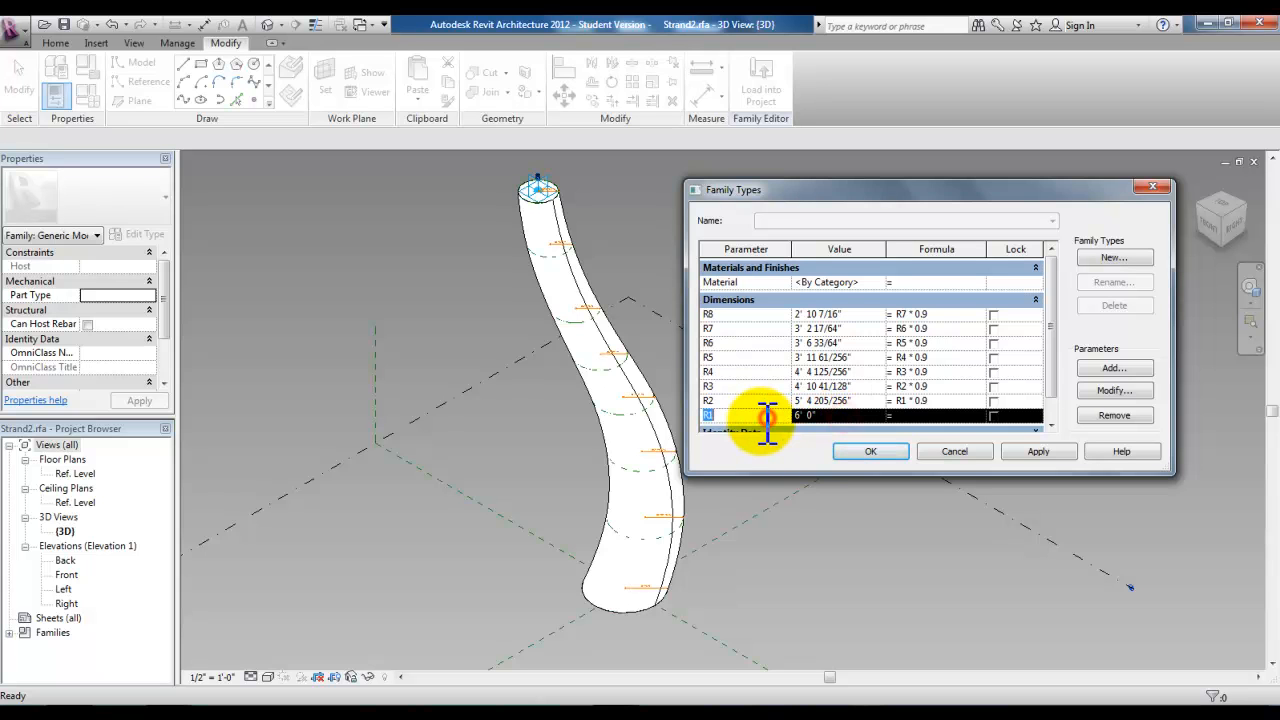
click(832, 415)
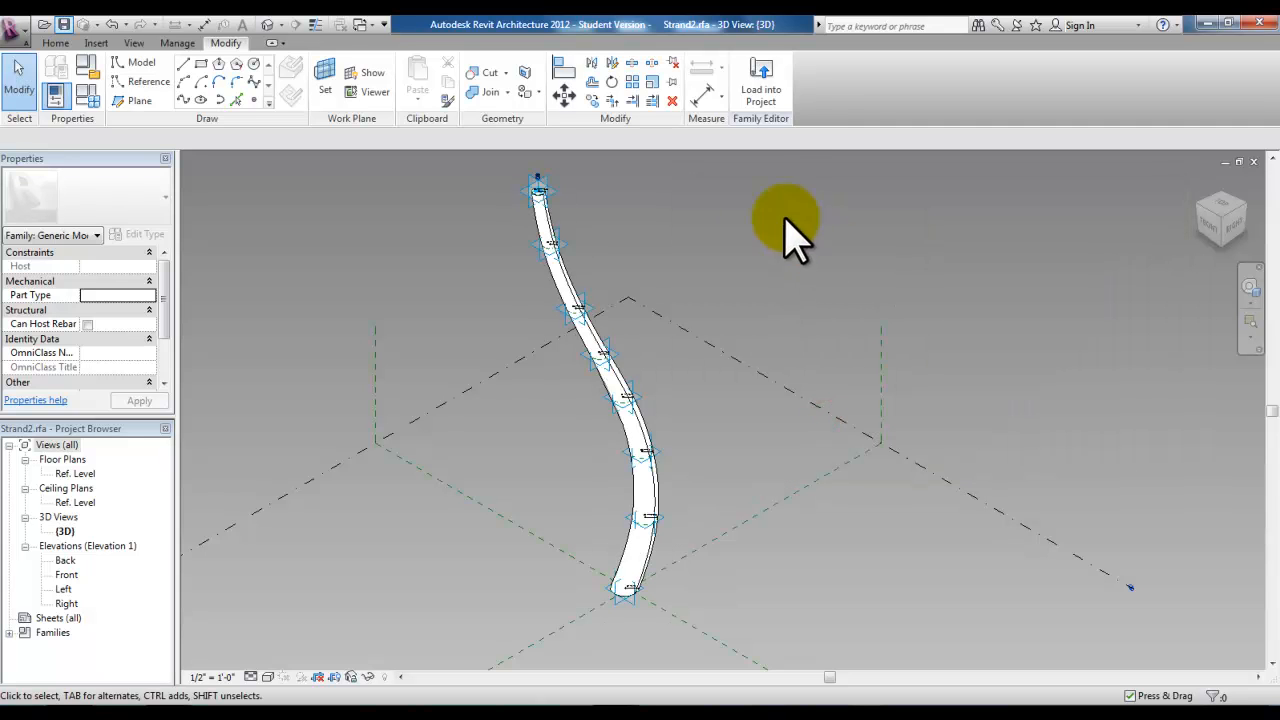
- Load the Strand2 family into divided base 2.rfa and set it to be placed on faces
click(755, 92)
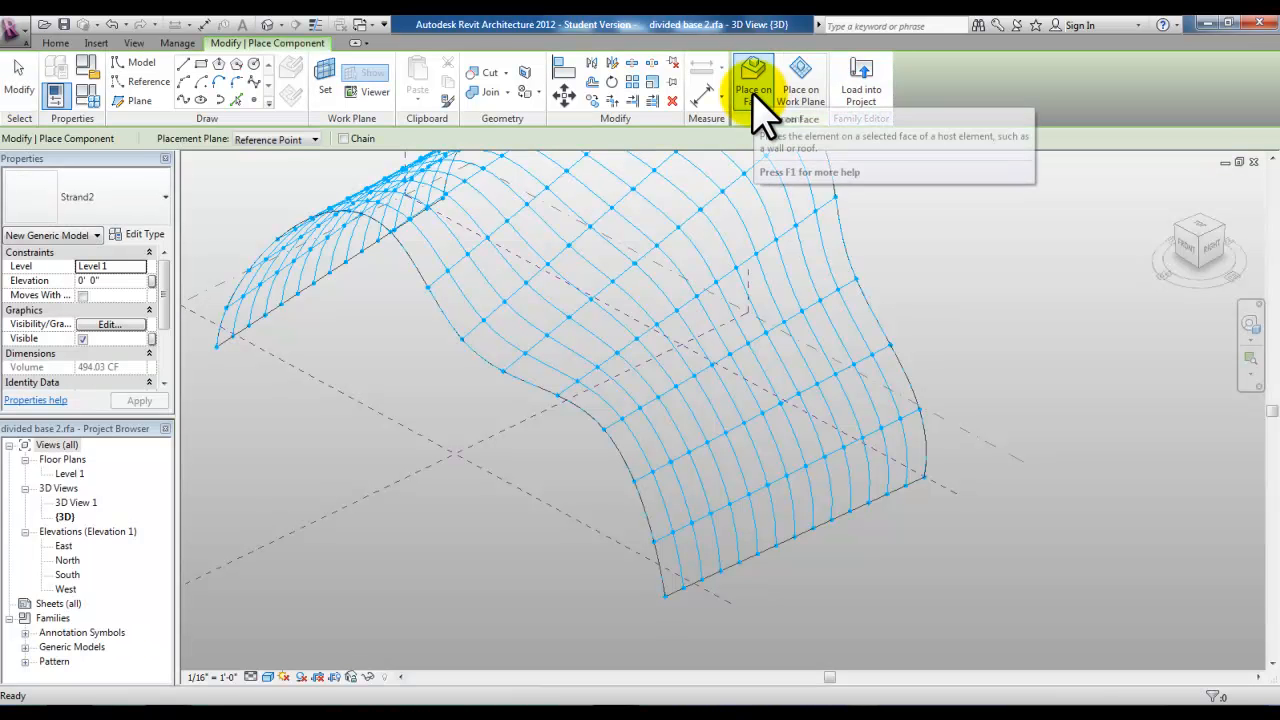
click(752, 93)
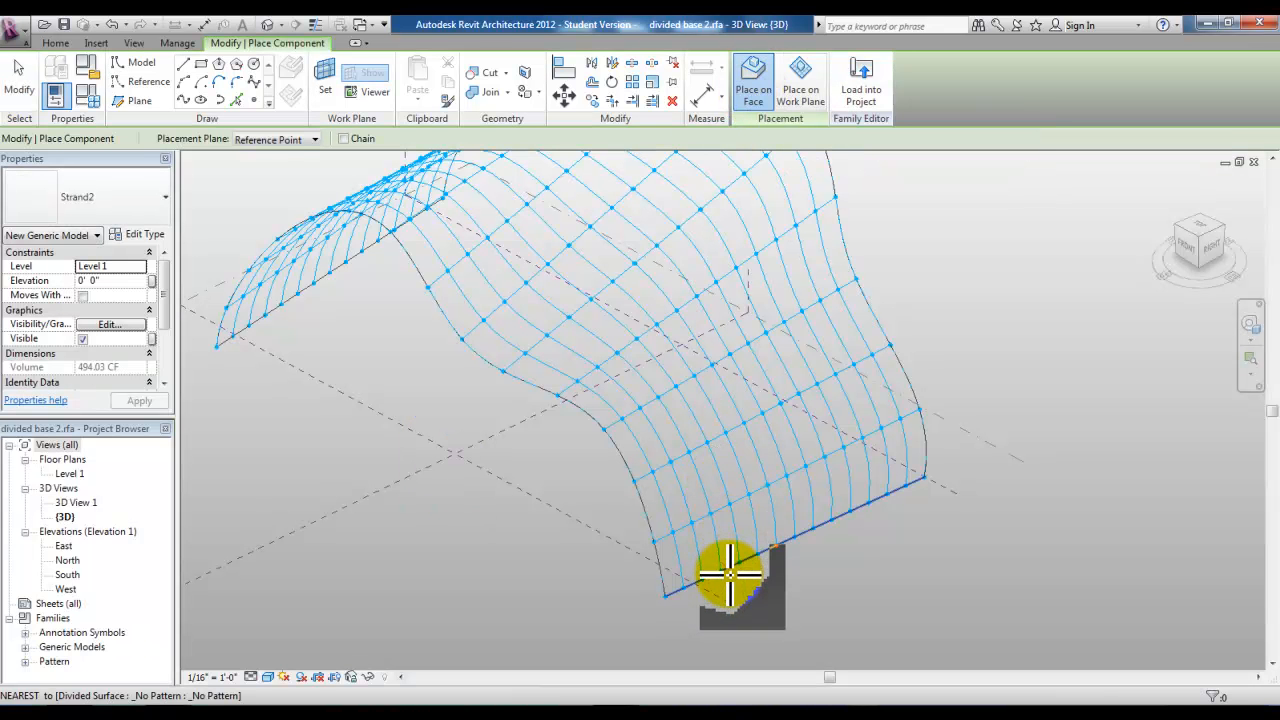
- Place a Strand2 through eight grid points up the divided surface, starting at the third node along its front lower edge
scroll(730, 573, down, 3)
middle_drag(732, 578, 700, 573)
scroll(670, 580, up, 1)
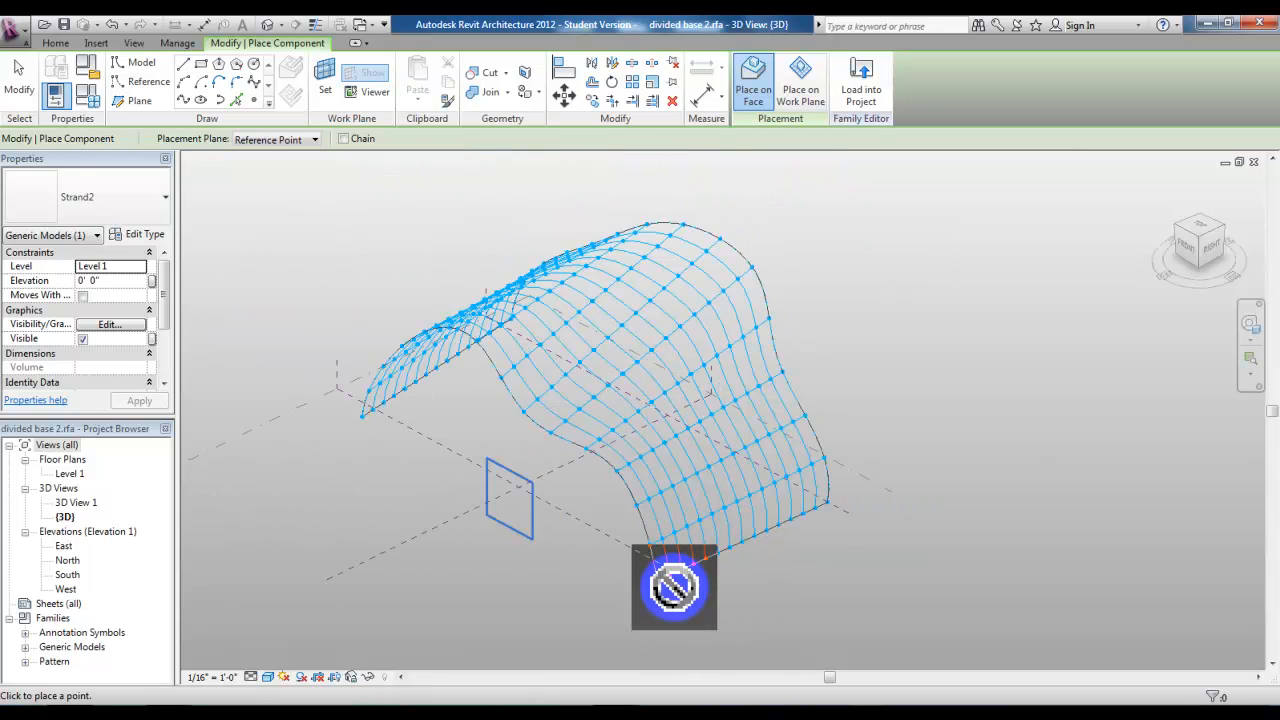
scroll(674, 587, up, 2)
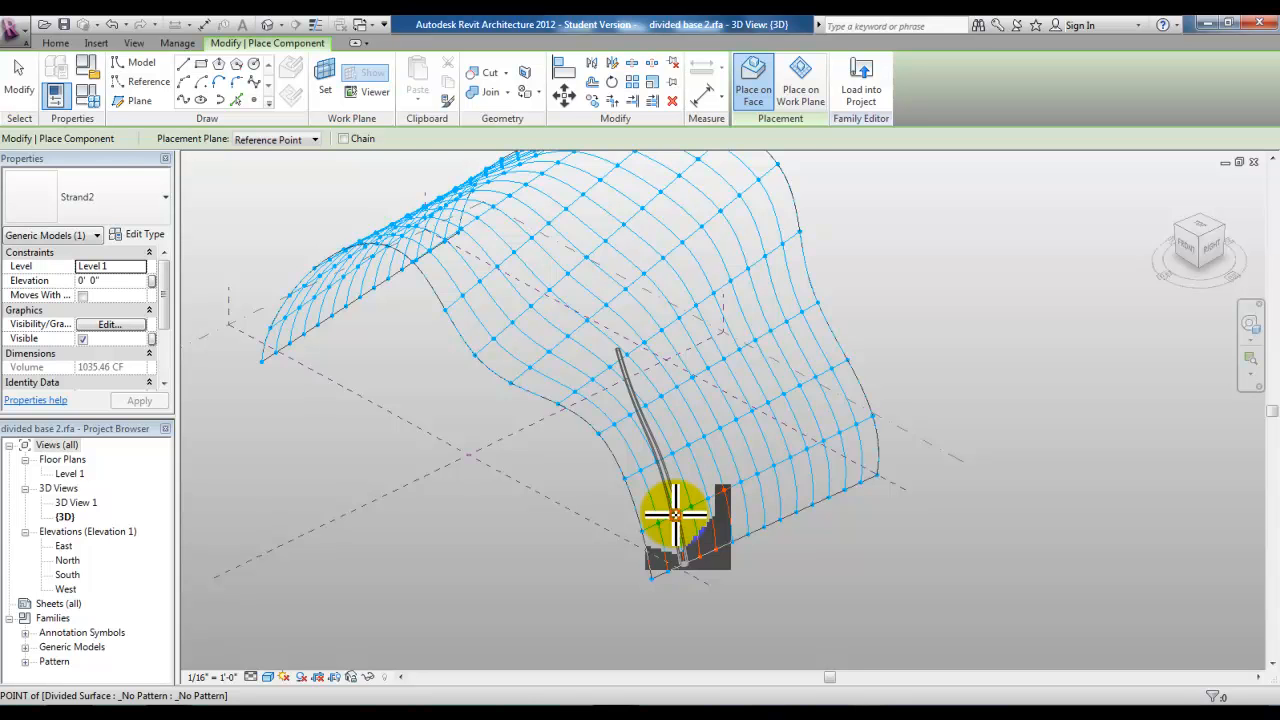
scroll(675, 515, up, 1)
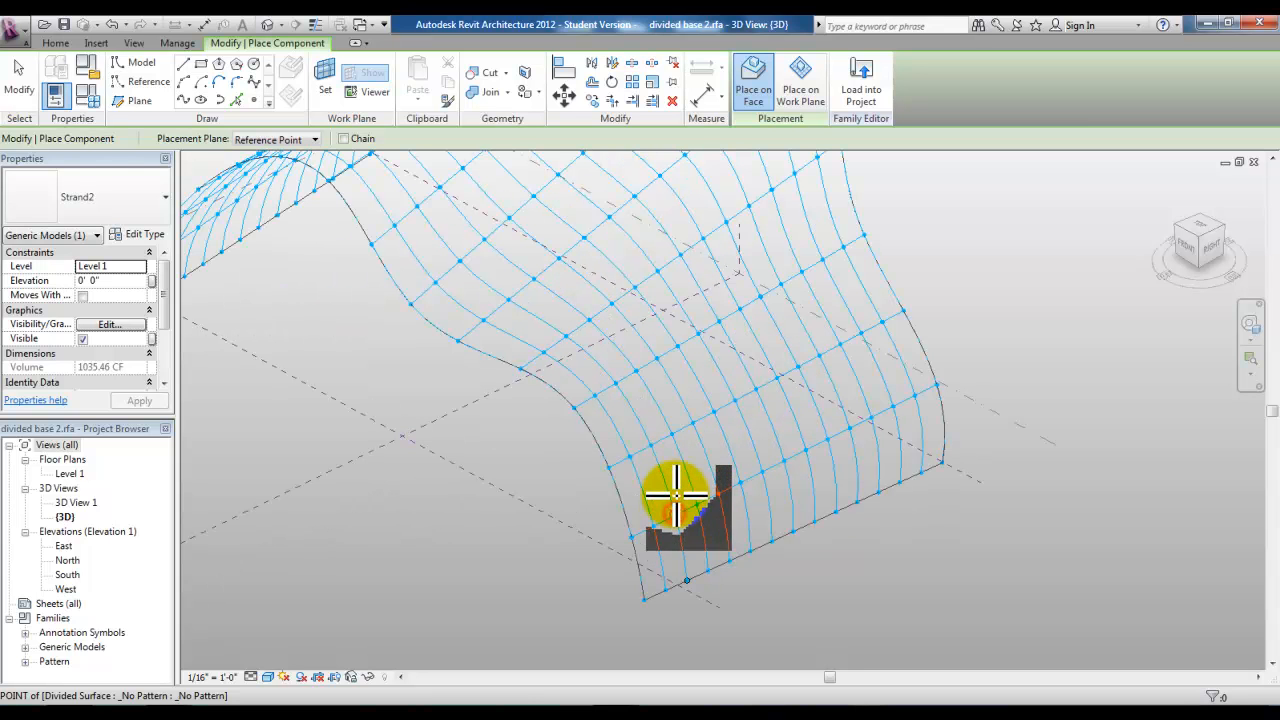
click(652, 445)
click(652, 446)
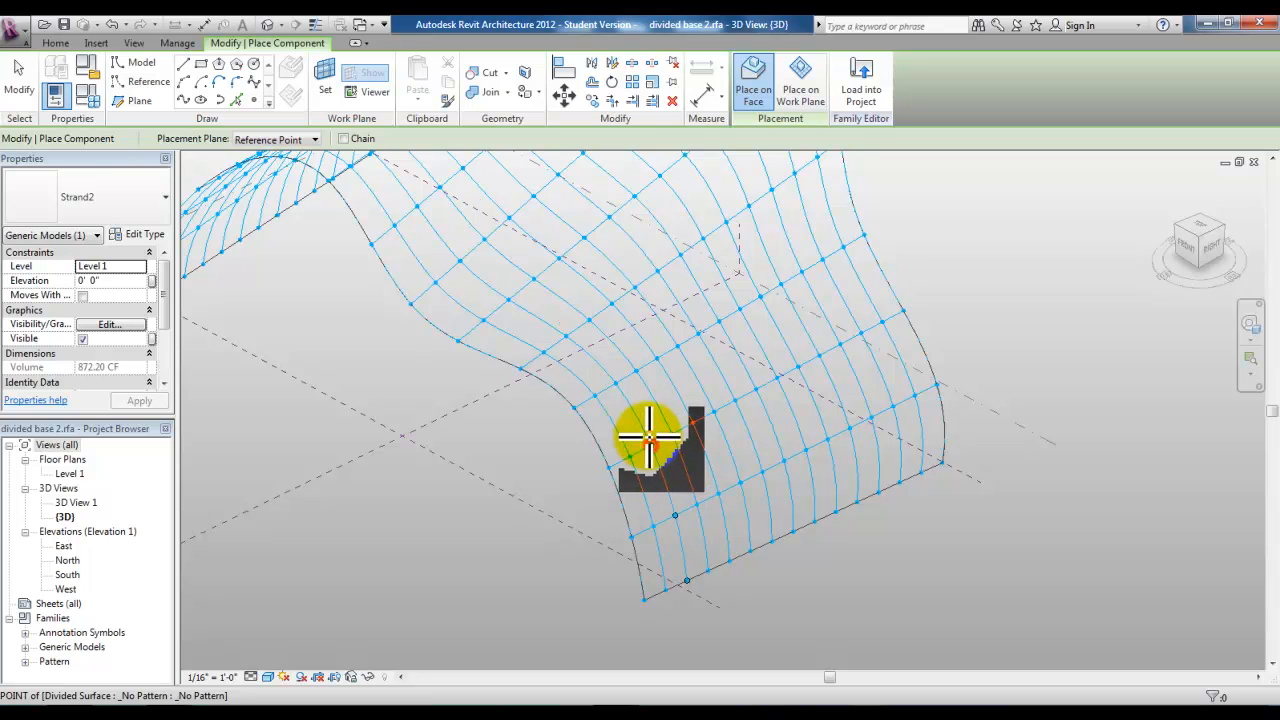
click(608, 371)
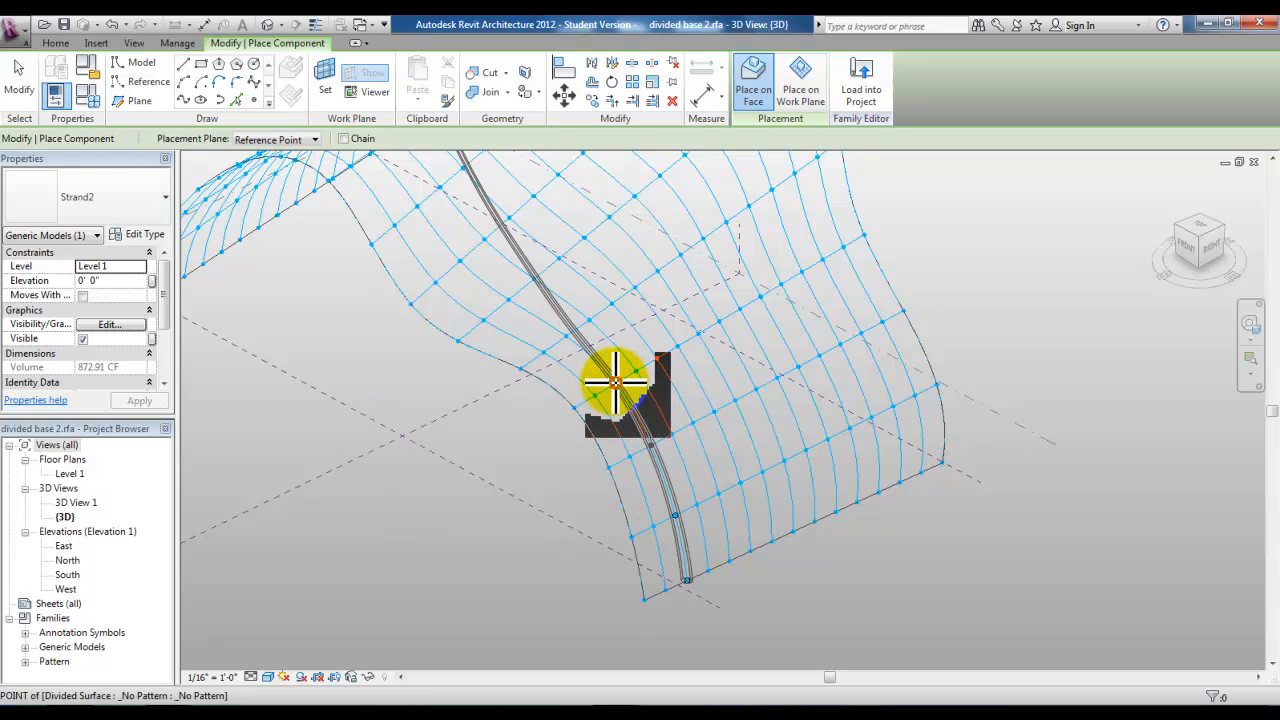
click(568, 333)
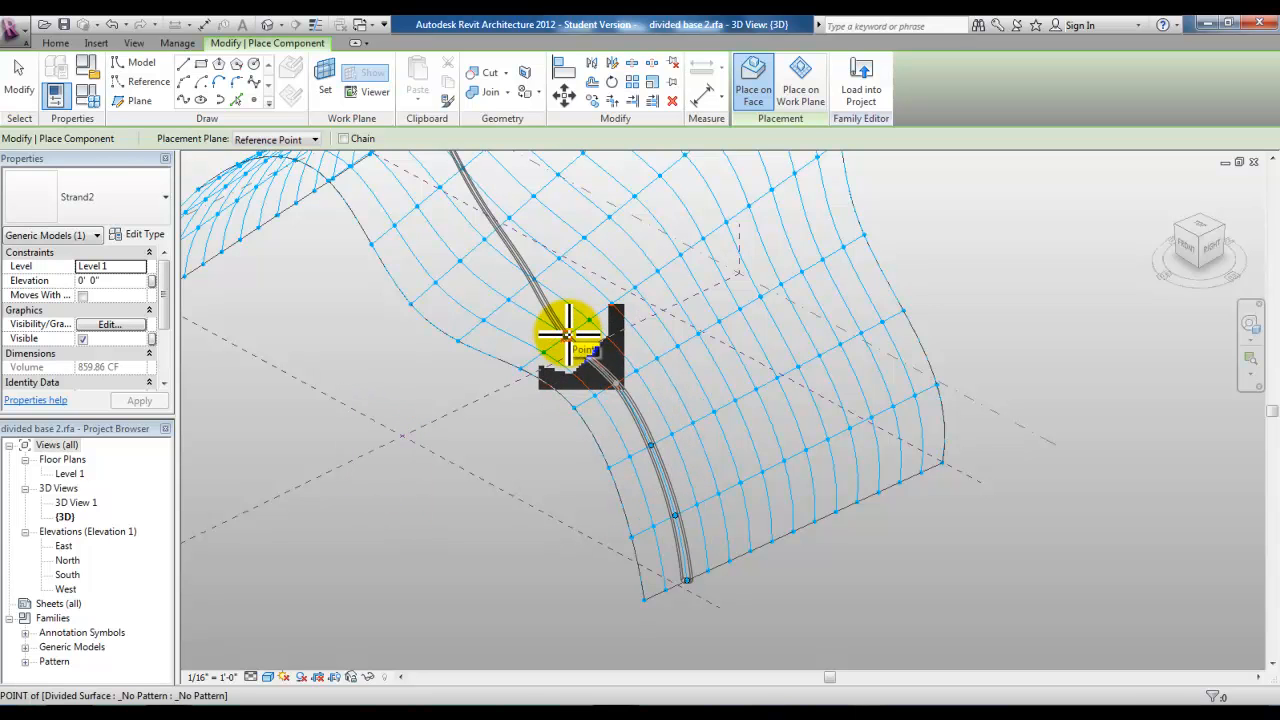
click(537, 279)
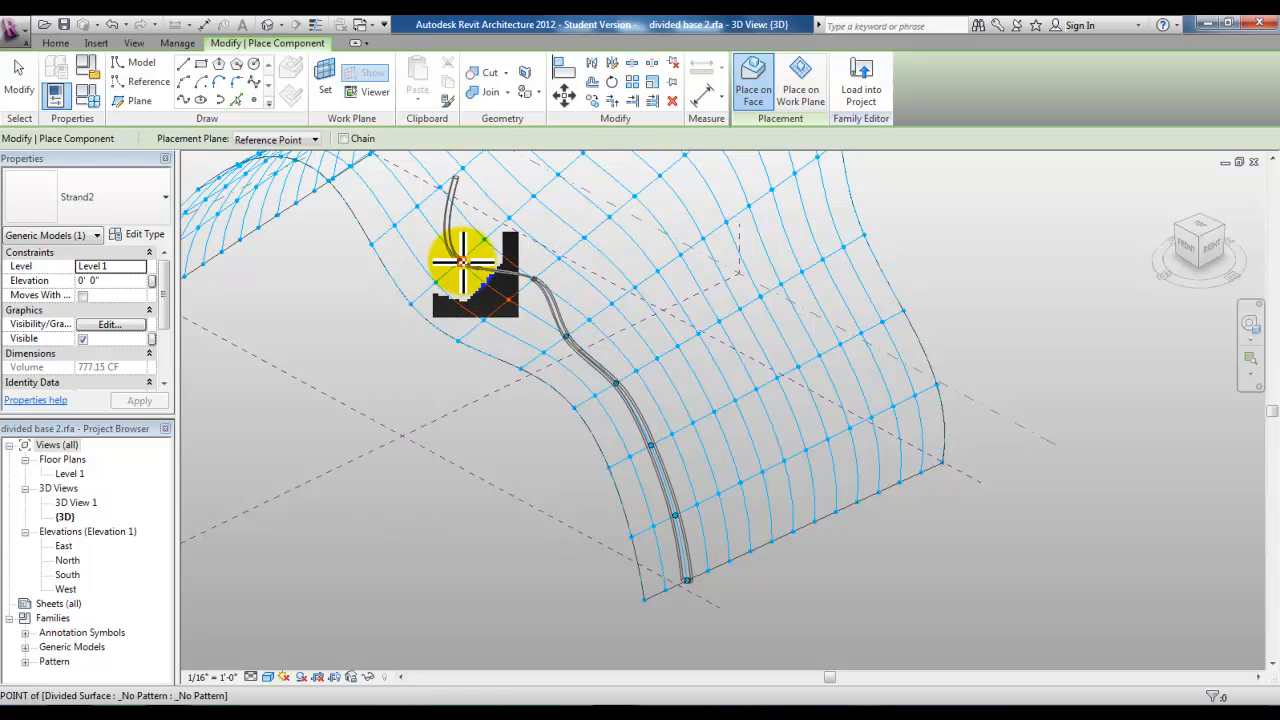
click(415, 205)
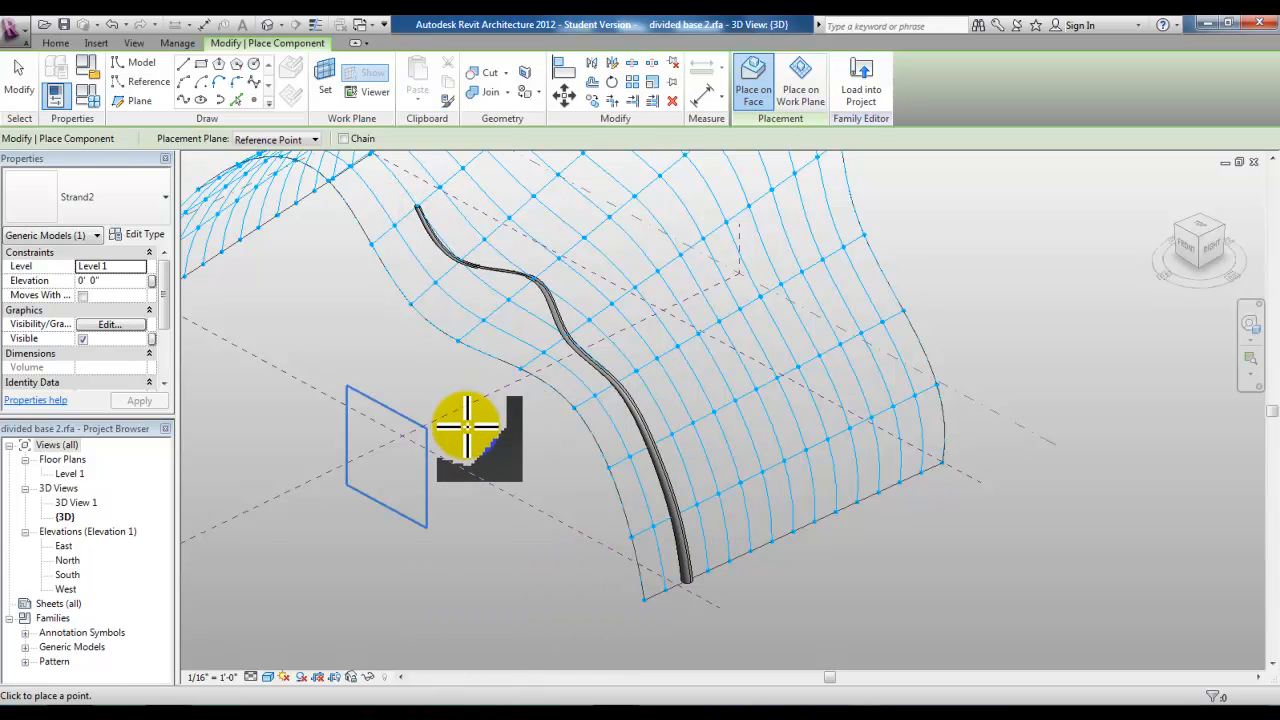
shift+middle_drag(436, 497, 757, 529)
middle_drag(609, 357, 943, 378)
middle_drag(984, 418, 977, 409)
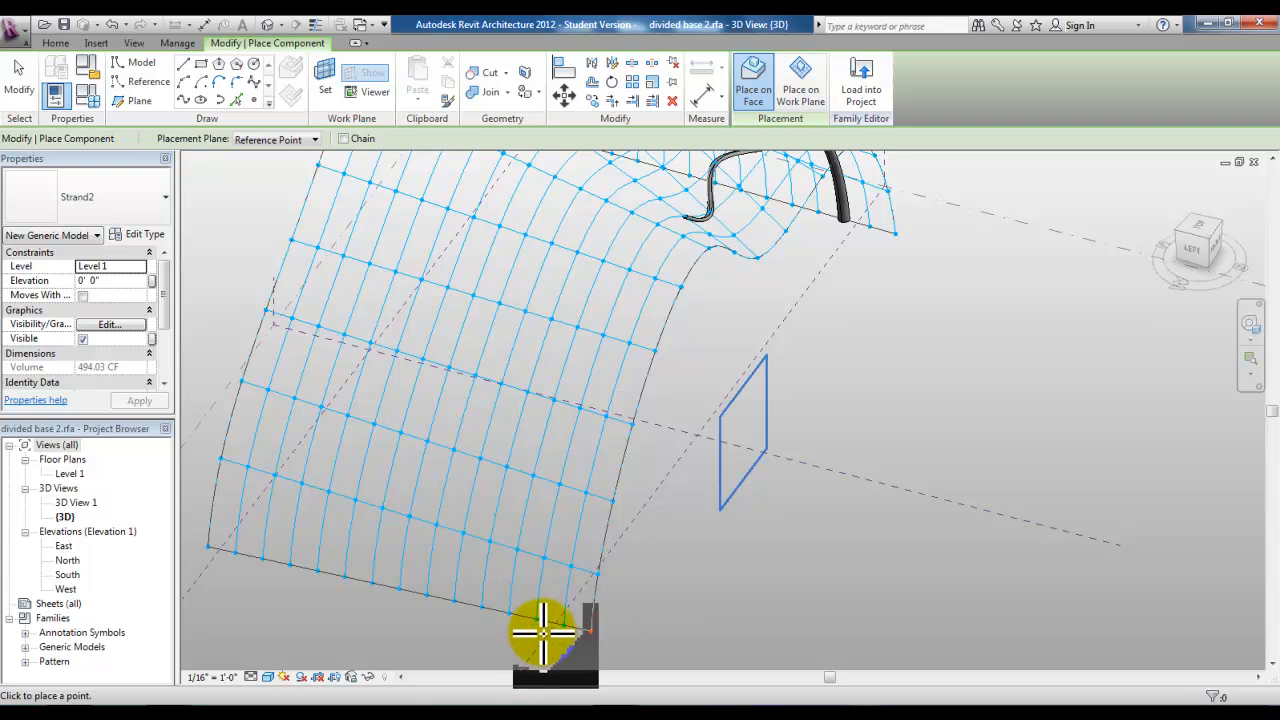
click(686, 215)
click(472, 556)
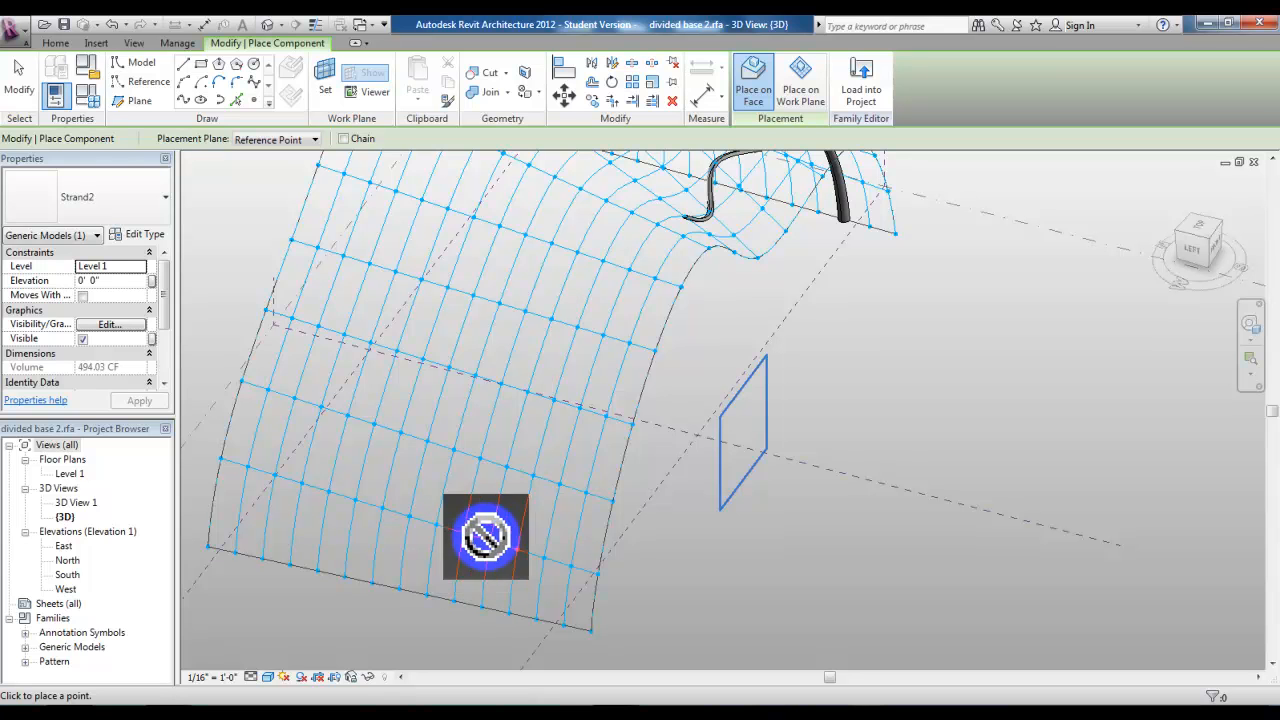
key(Escape)
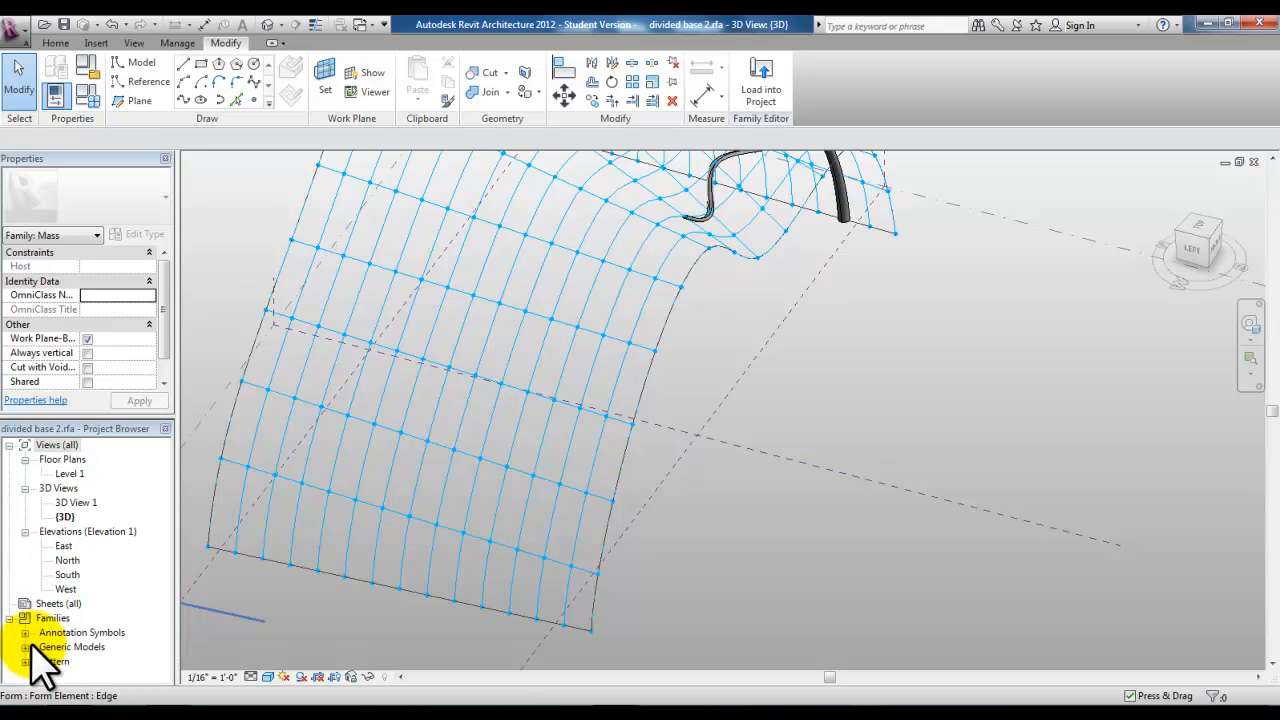
- Place a second Strand2 through eight grid points from the third node of the opposite lower edge up to the first strand's end
click(25, 647)
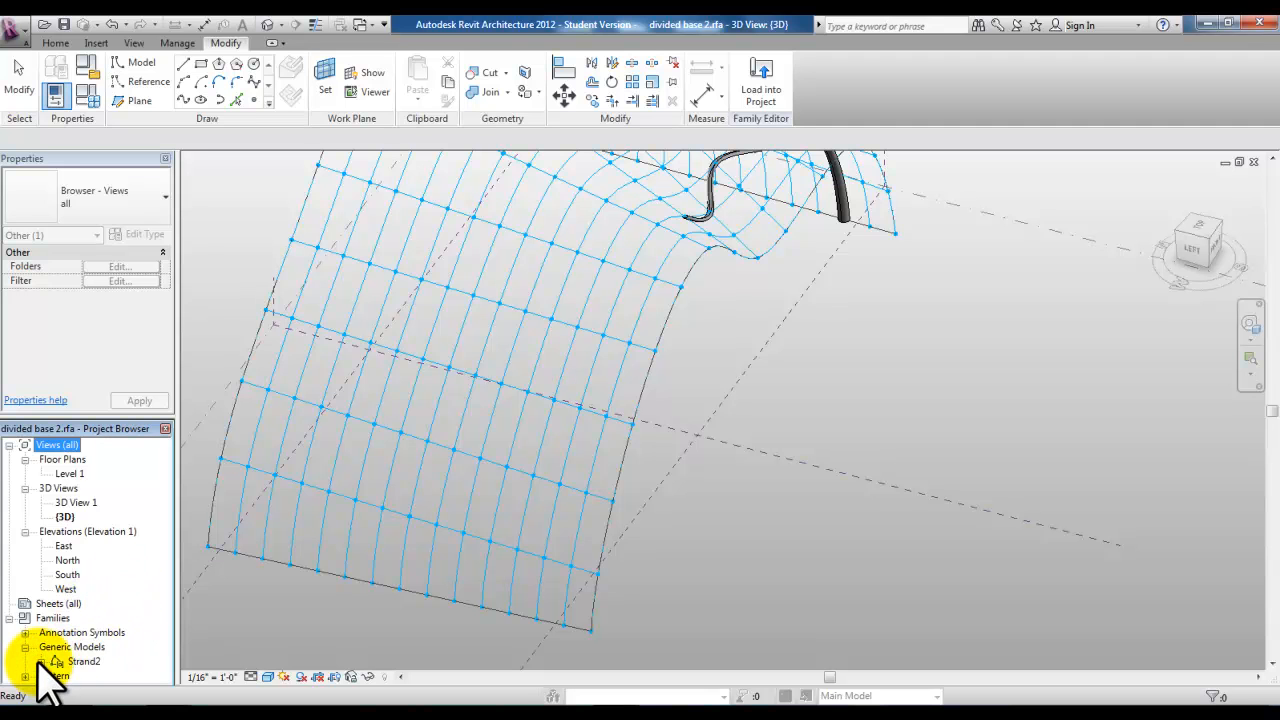
click(41, 662)
drag(166, 606, 165, 655)
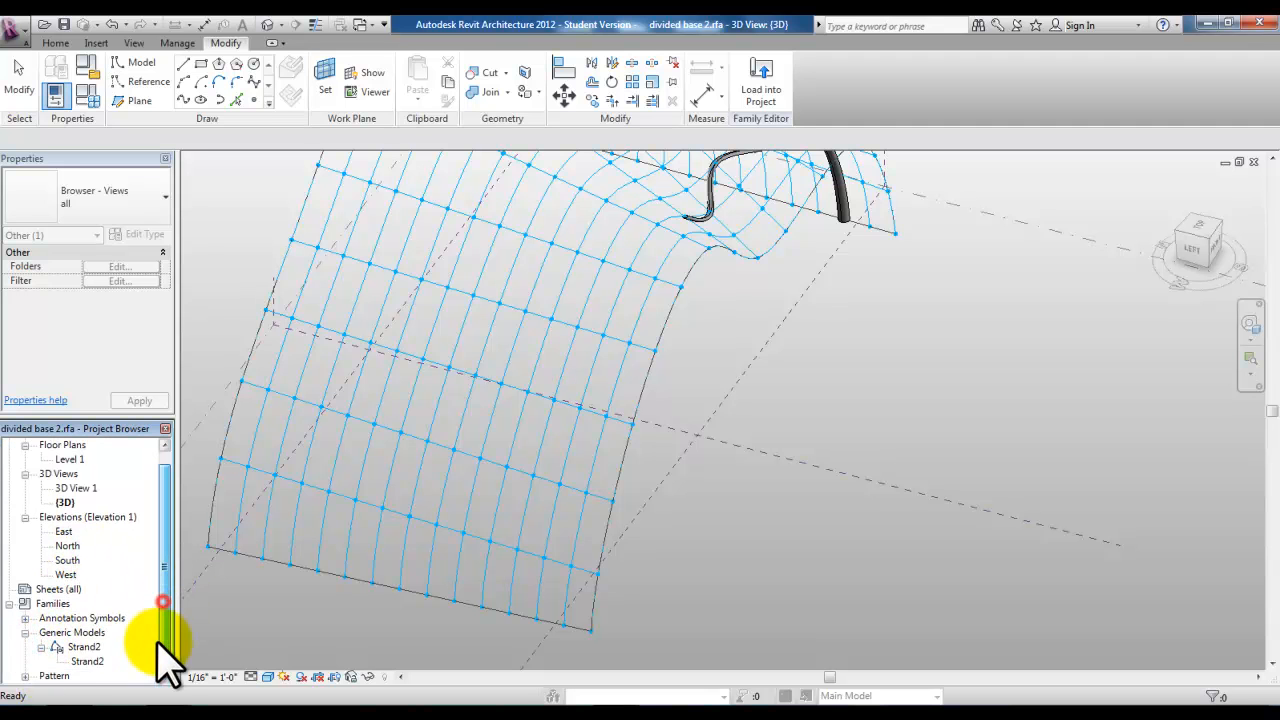
click(87, 661)
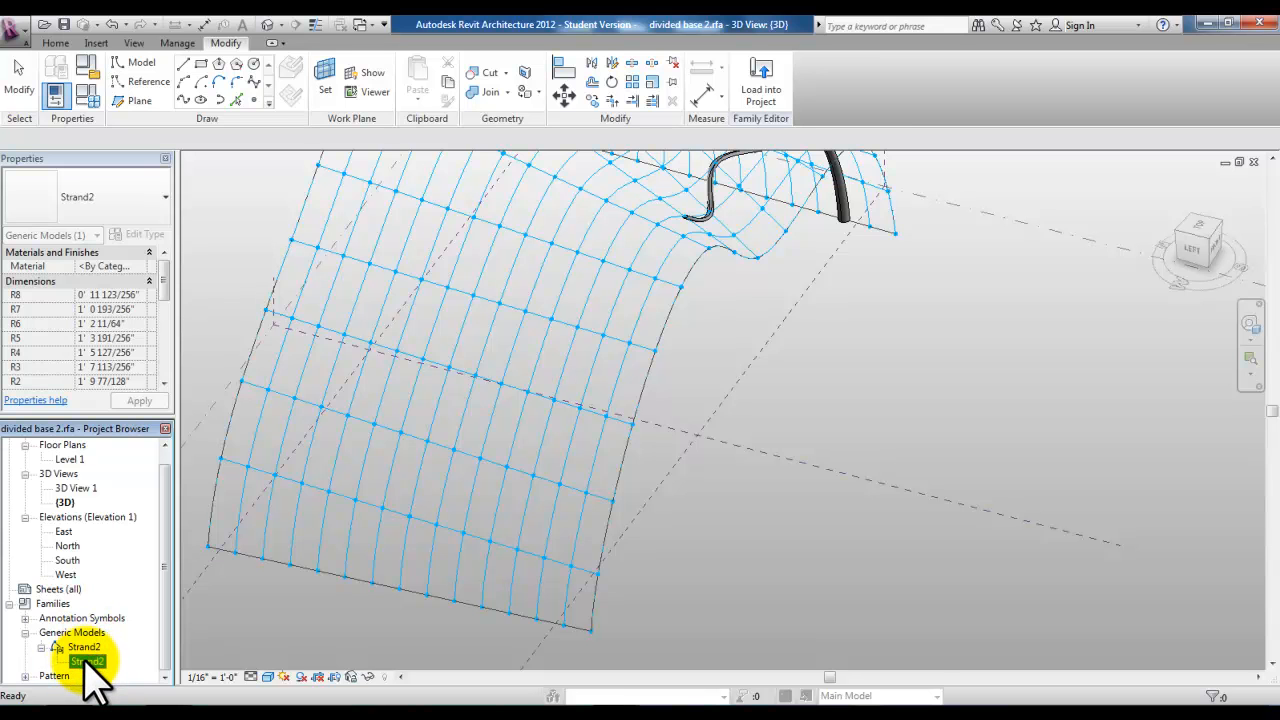
drag(86, 661, 705, 490)
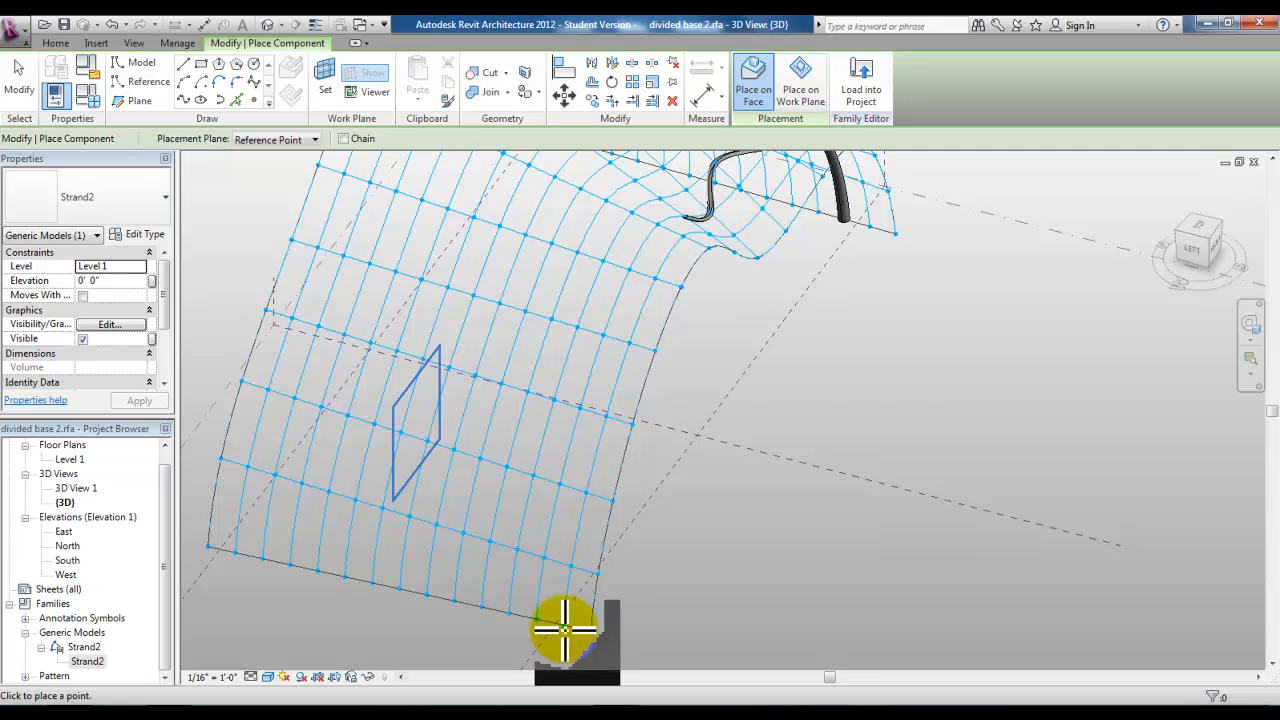
scroll(565, 629, up, 1)
middle_drag(565, 629, 496, 593)
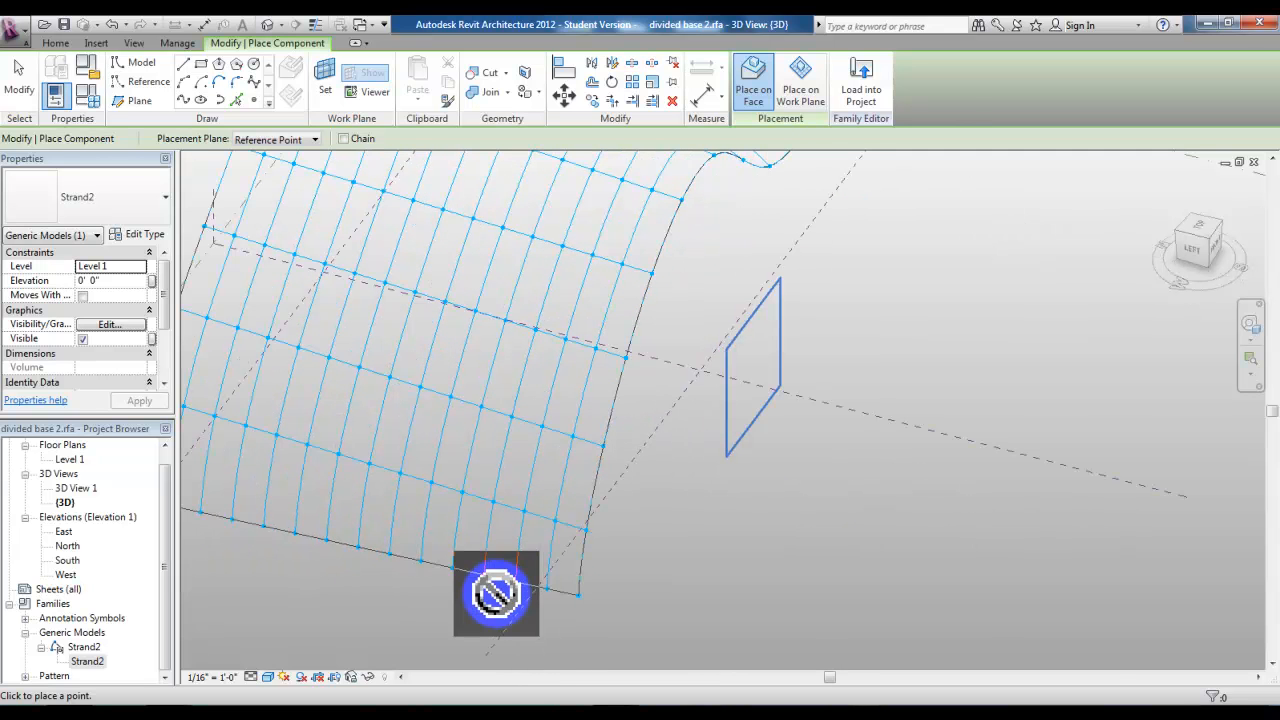
click(523, 514)
click(541, 424)
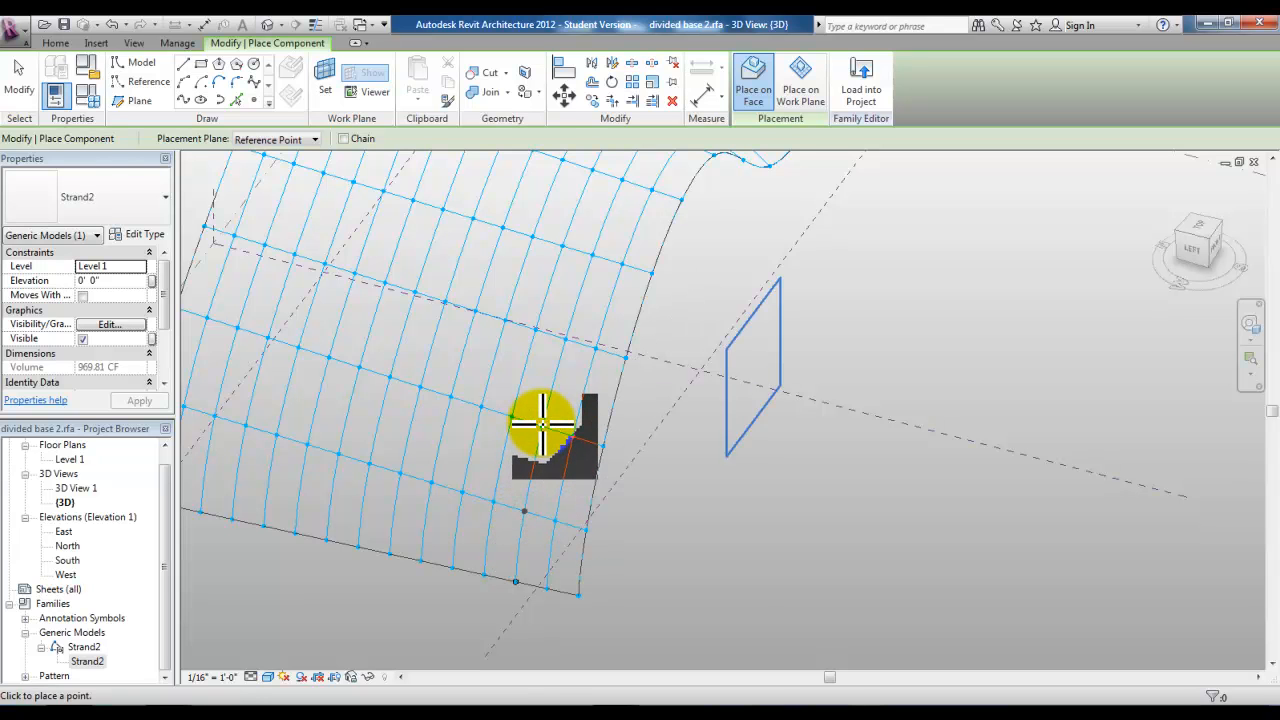
click(596, 347)
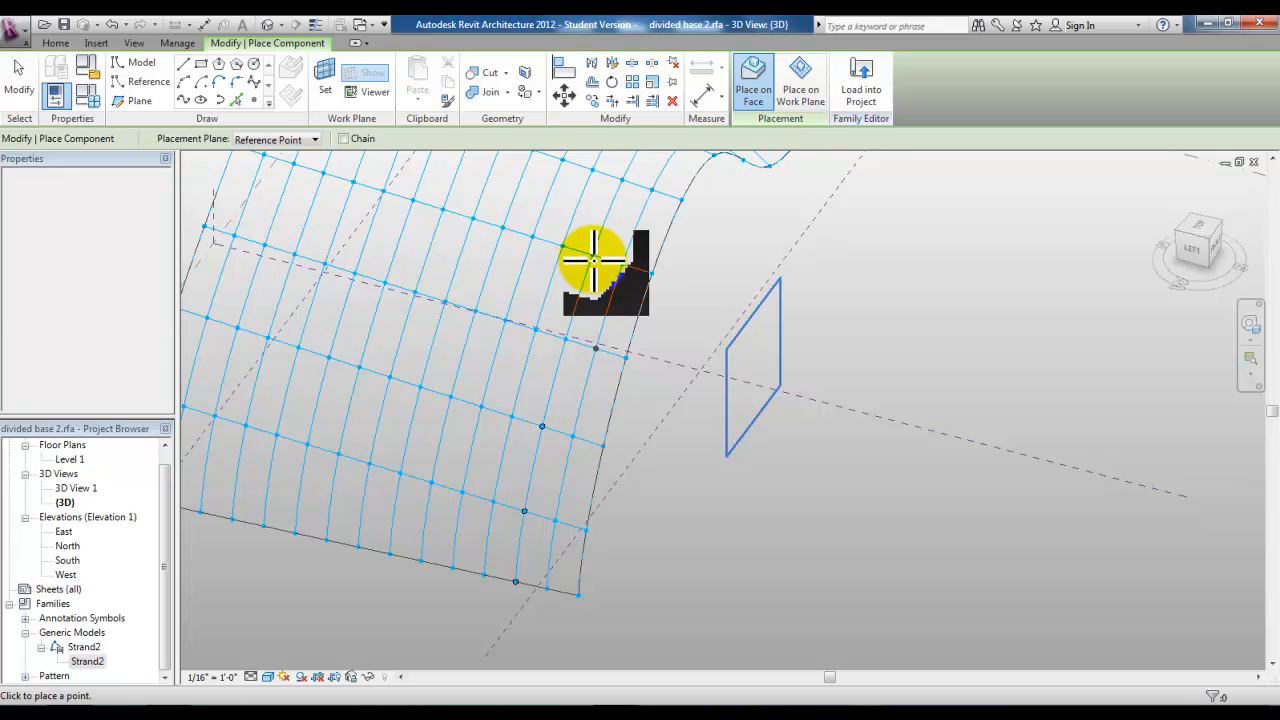
middle_drag(597, 294, 481, 545)
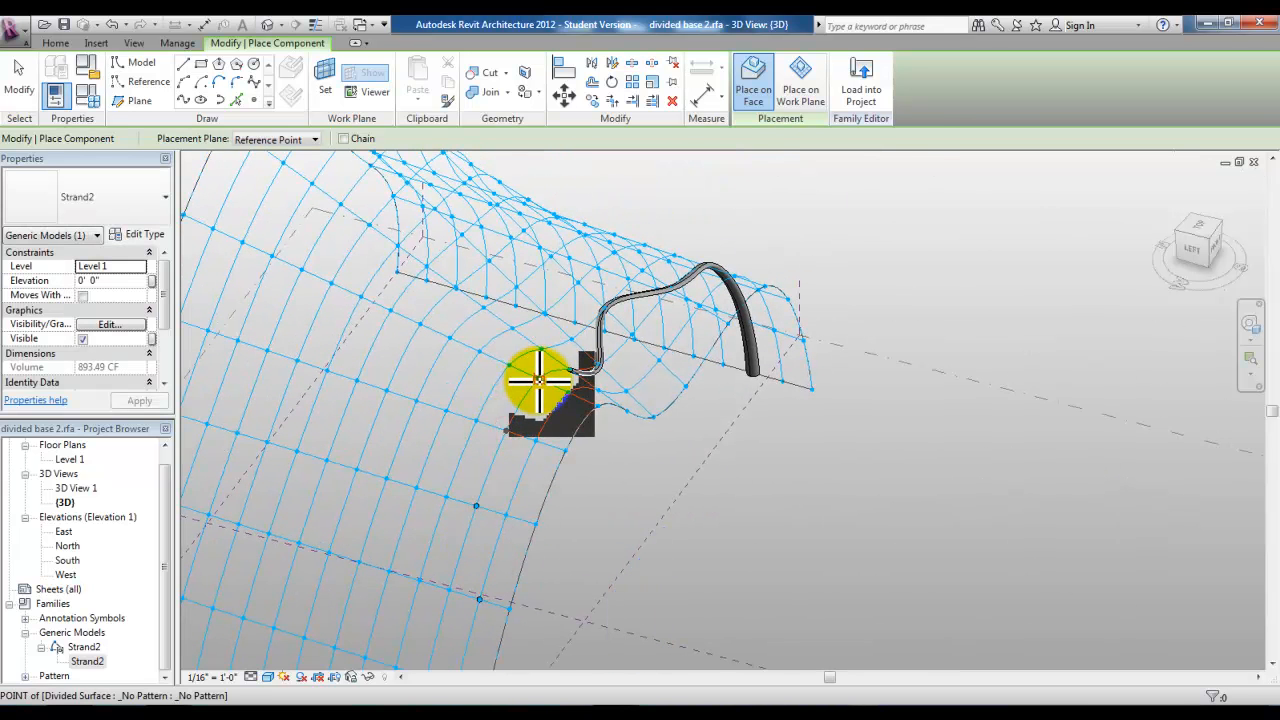
mouse_move(531, 409)
shift+middle_down()
mouse_move(514, 563)
mouse_move(553, 412)
shift+middle_up()
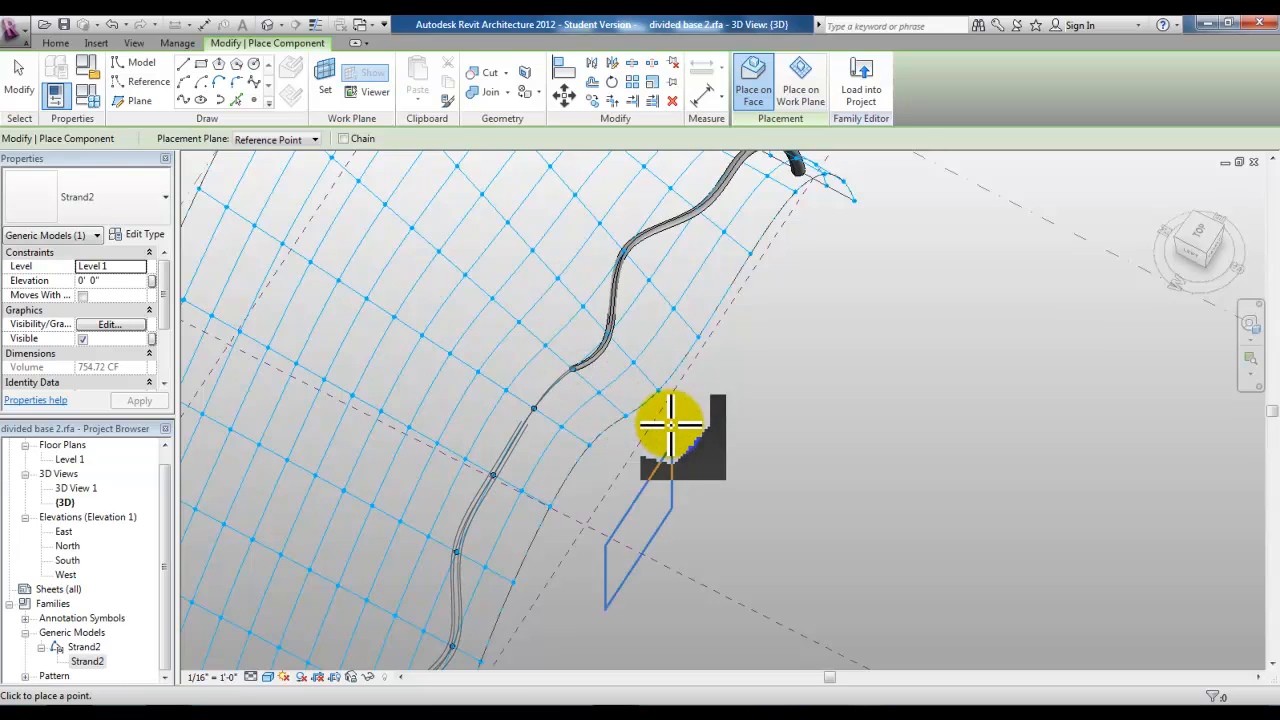
- Place a third Strand2 through eight grid points from the fifth node along the lower edge, crossing the existing strand and branching up the surface
shift+middle_drag(675, 432, 526, 374)
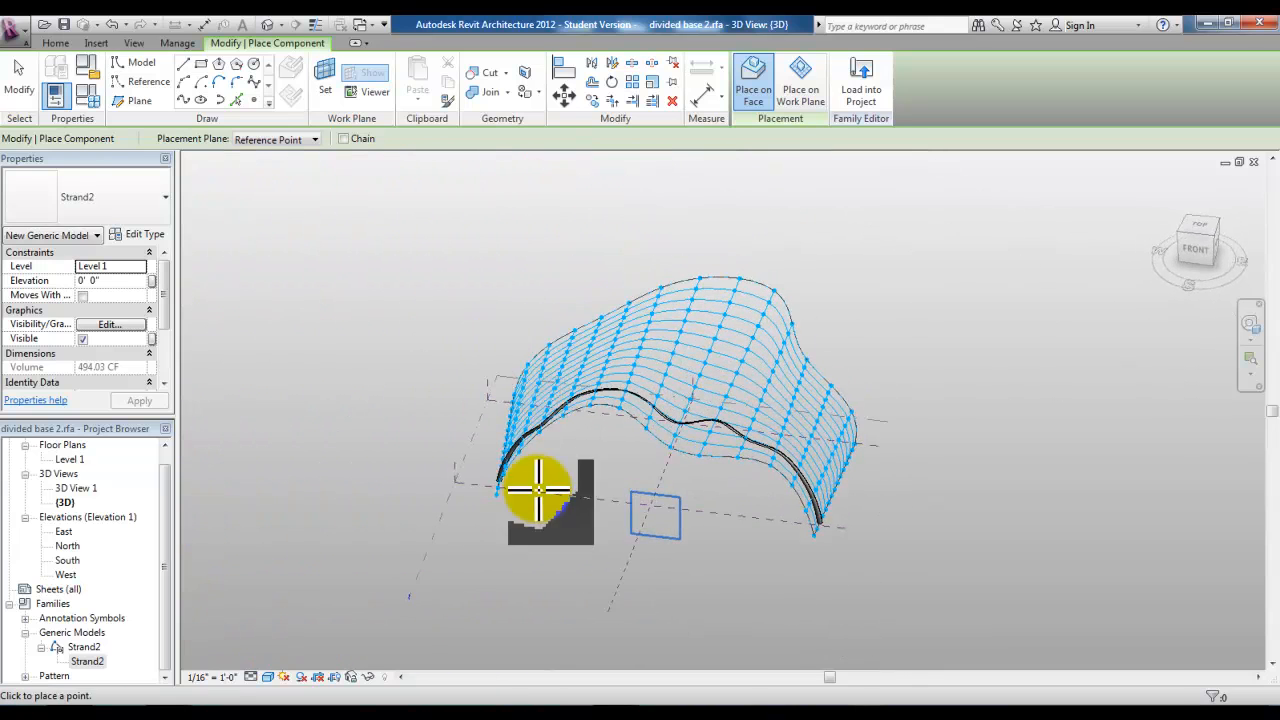
shift+middle_drag(567, 525, 604, 592)
middle_drag(563, 537, 440, 575)
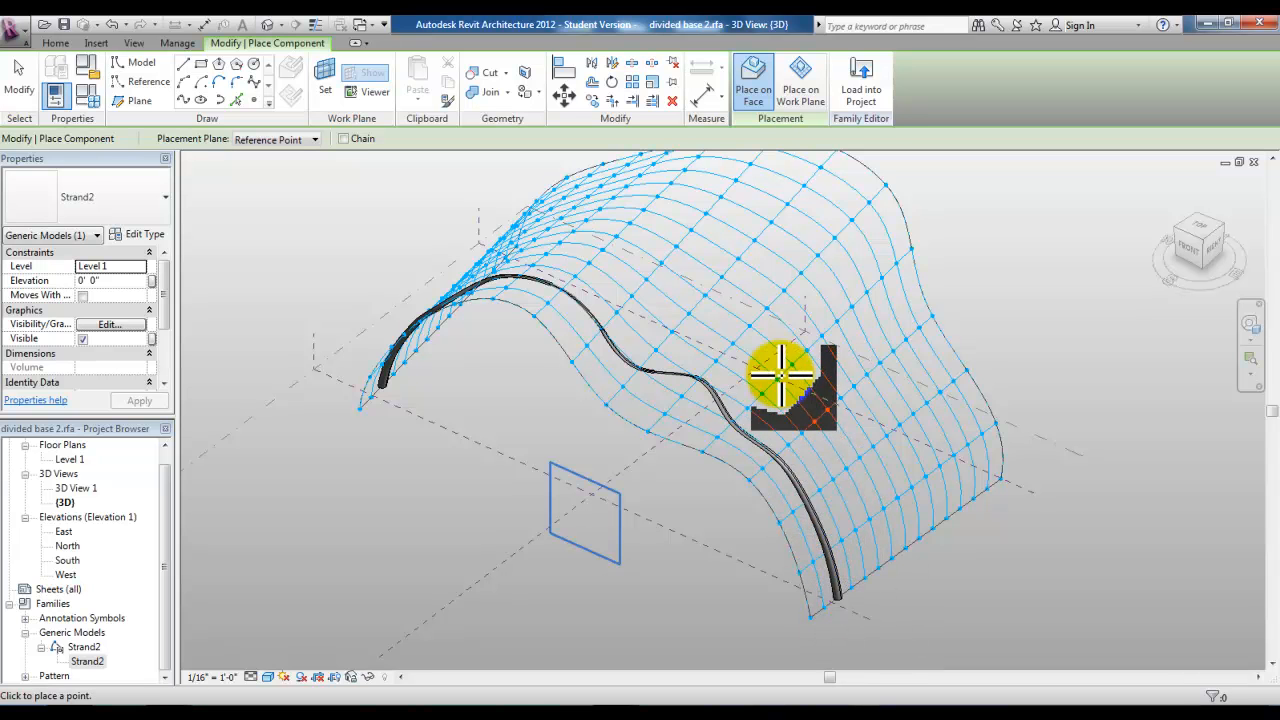
scroll(843, 567, up, 1)
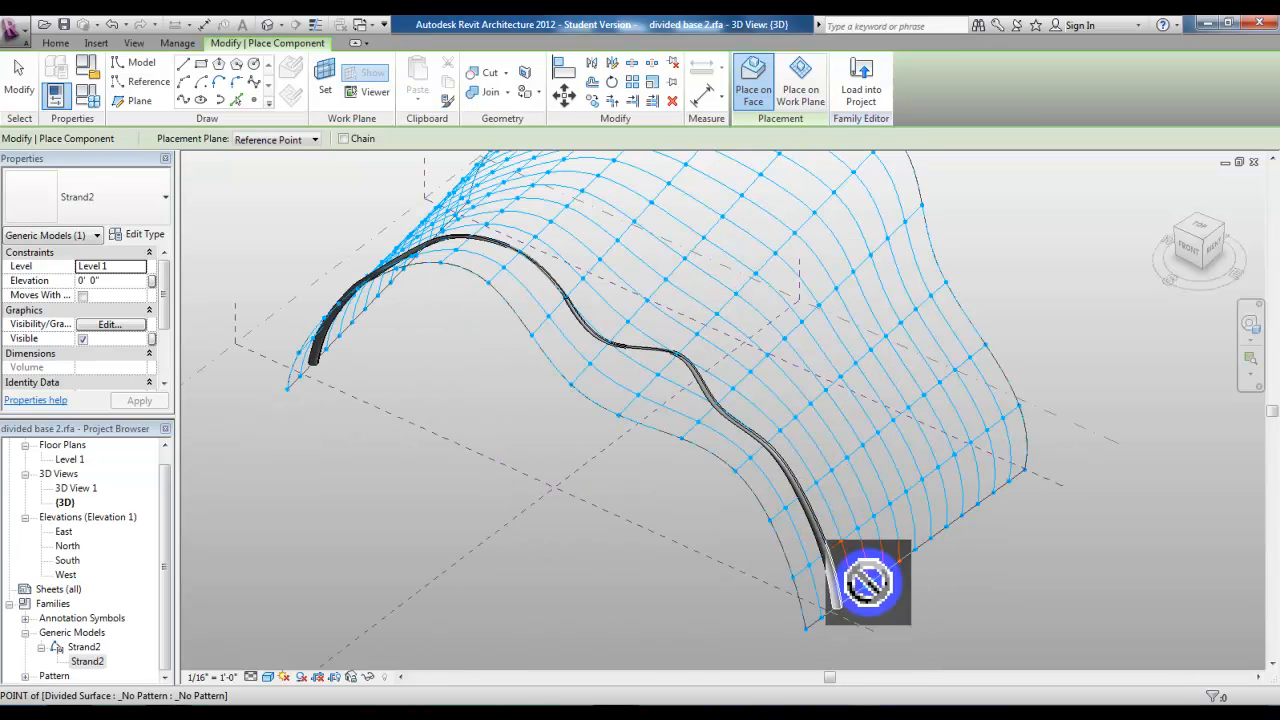
click(800, 494)
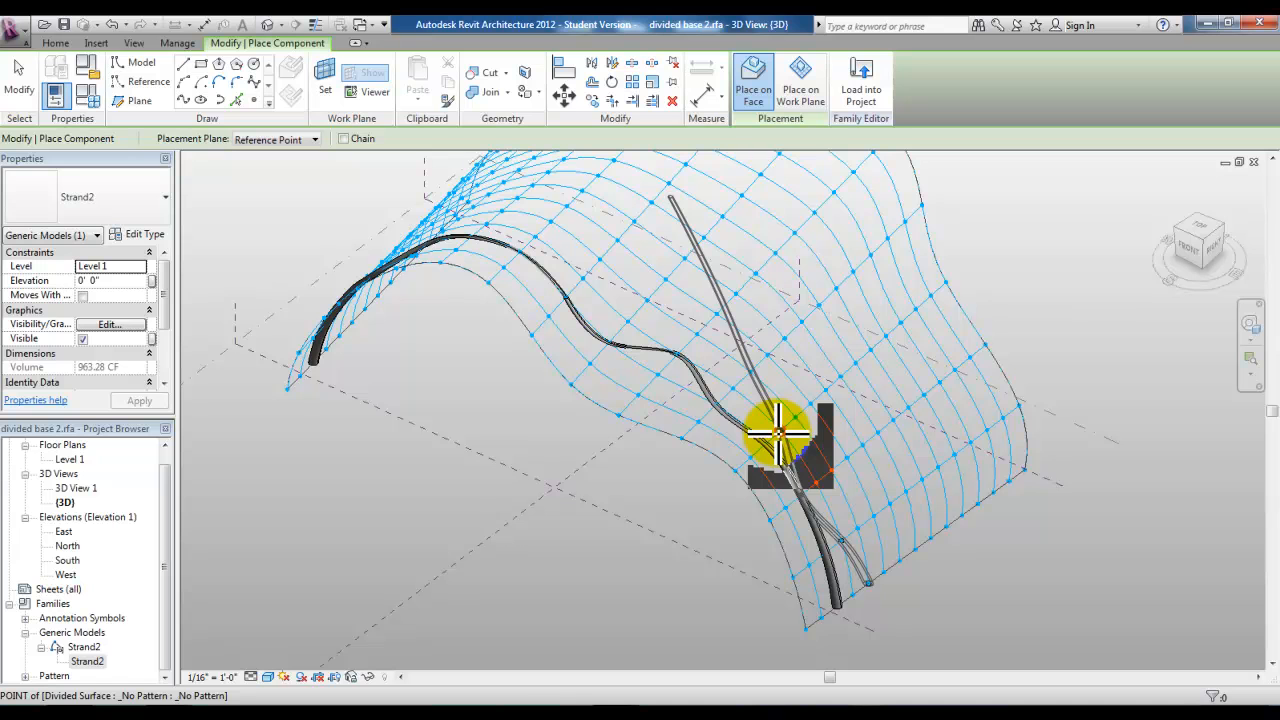
click(779, 432)
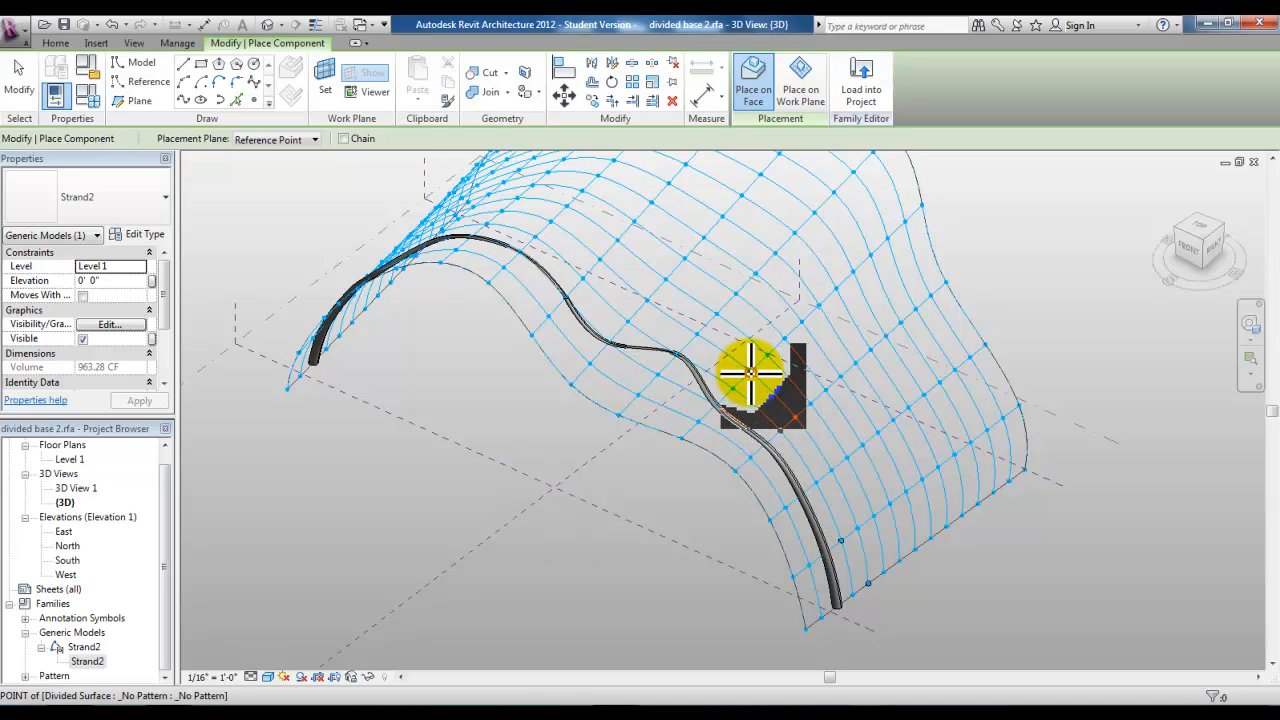
click(750, 372)
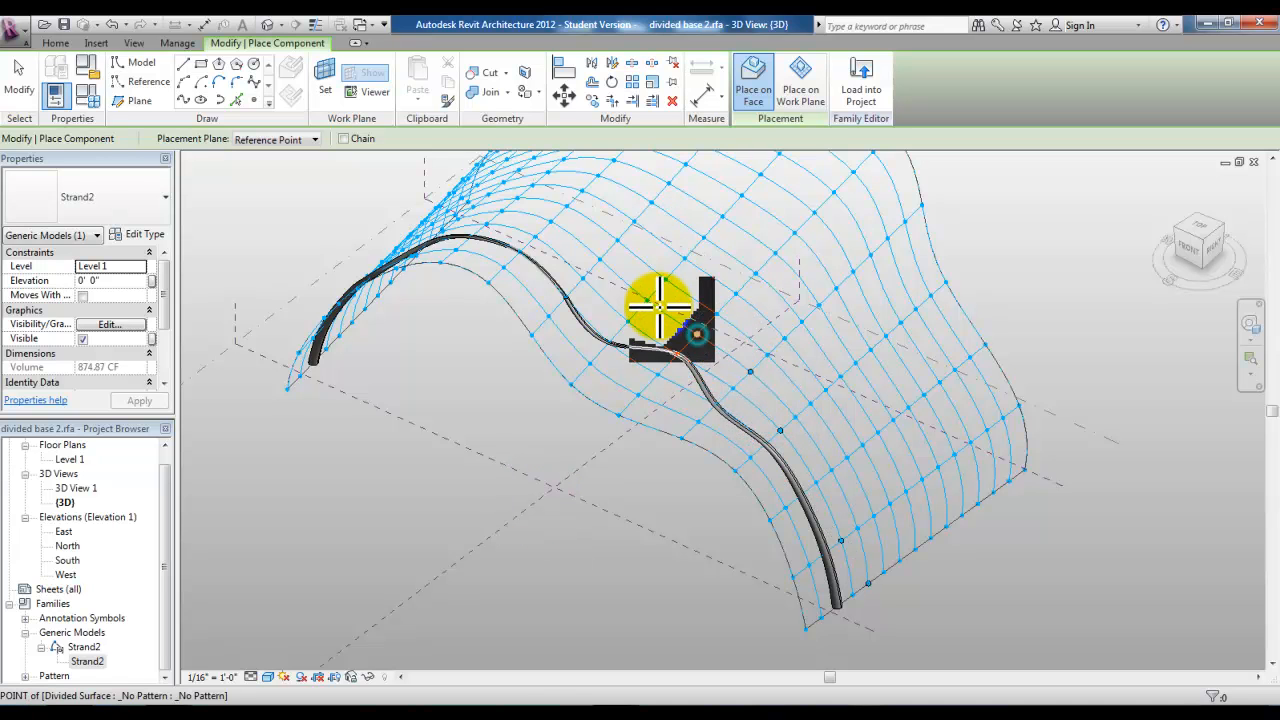
click(603, 260)
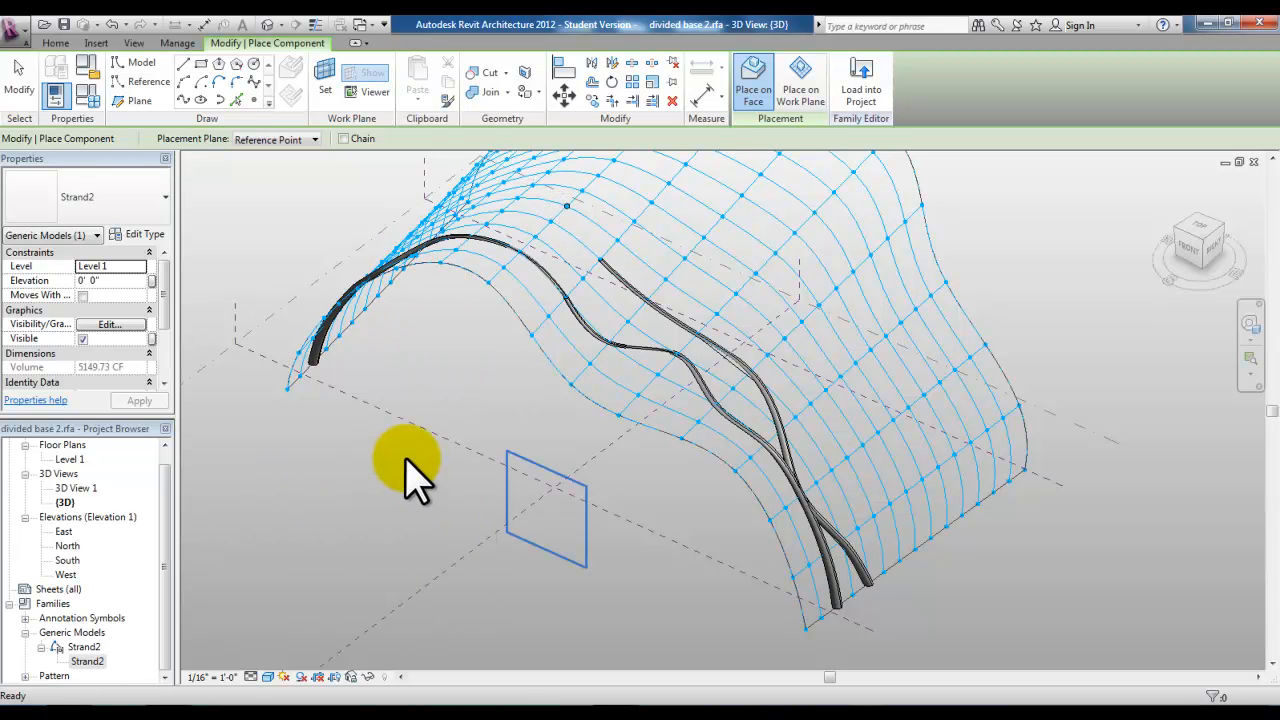
key(Escape)
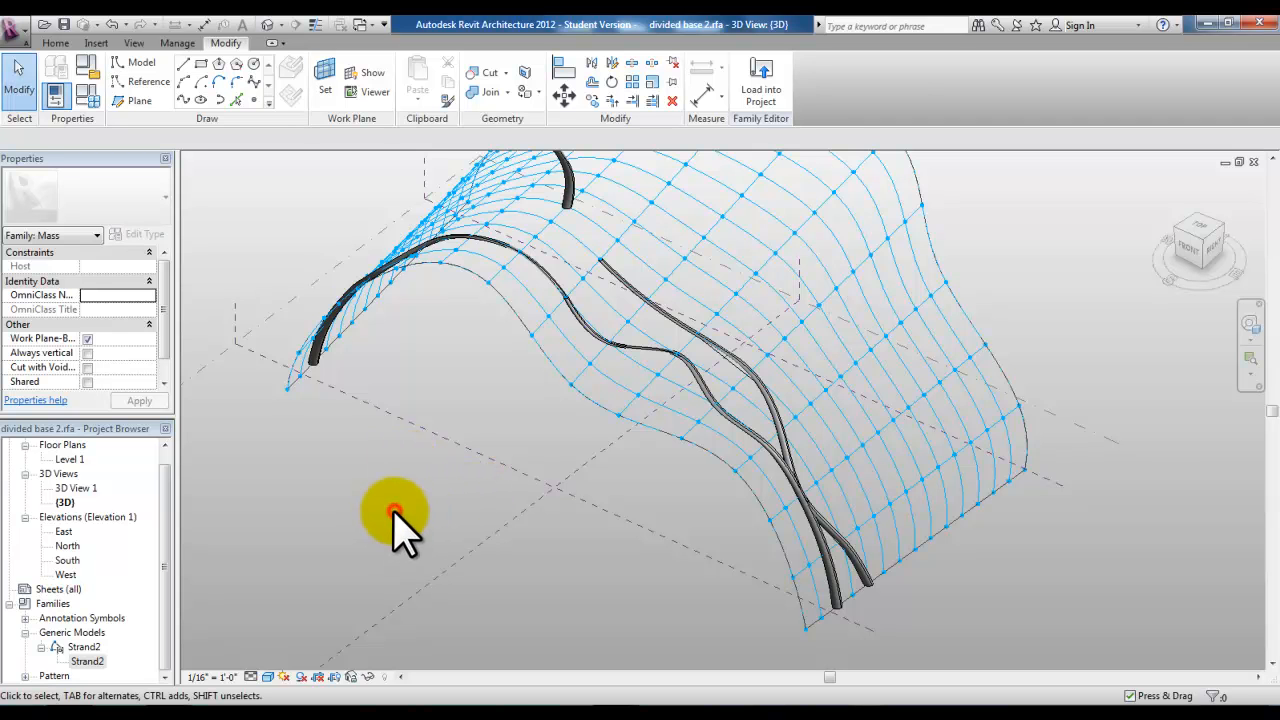
- Delete the stray short strand sticking out above the divided surface
scroll(400, 488, down, 3)
scroll(443, 271, up, 3)
click(490, 273)
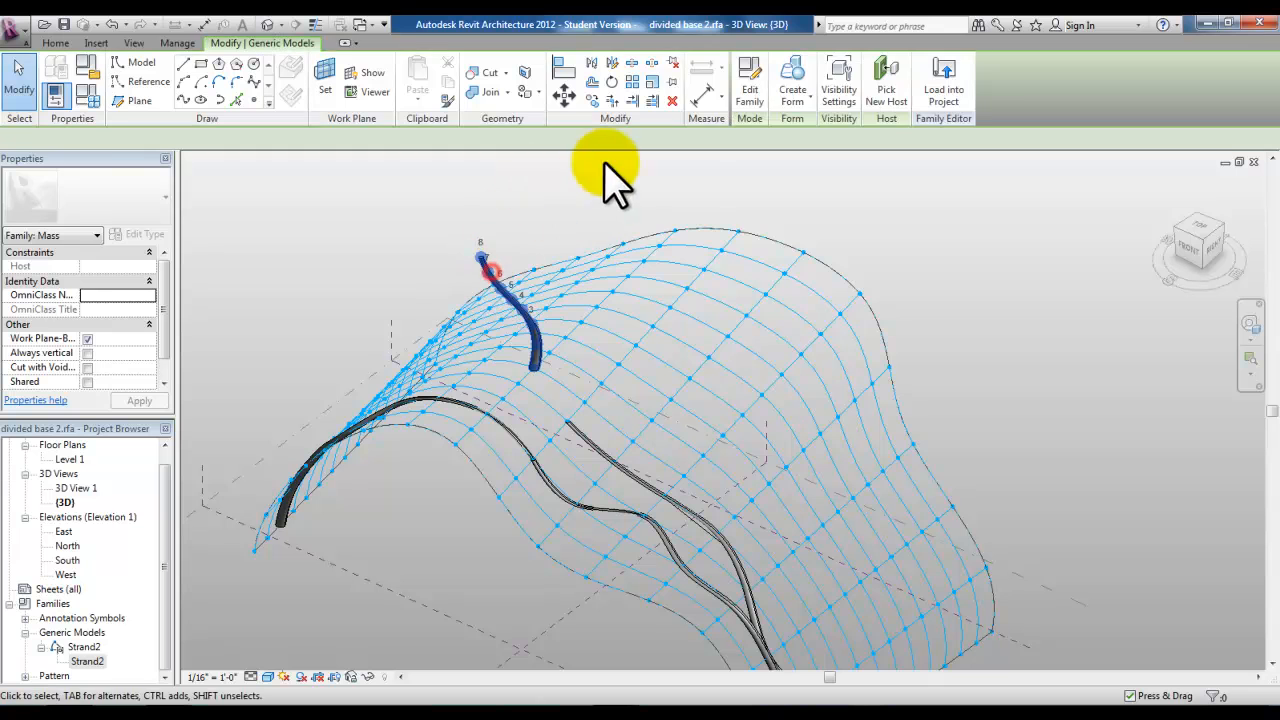
click(673, 101)
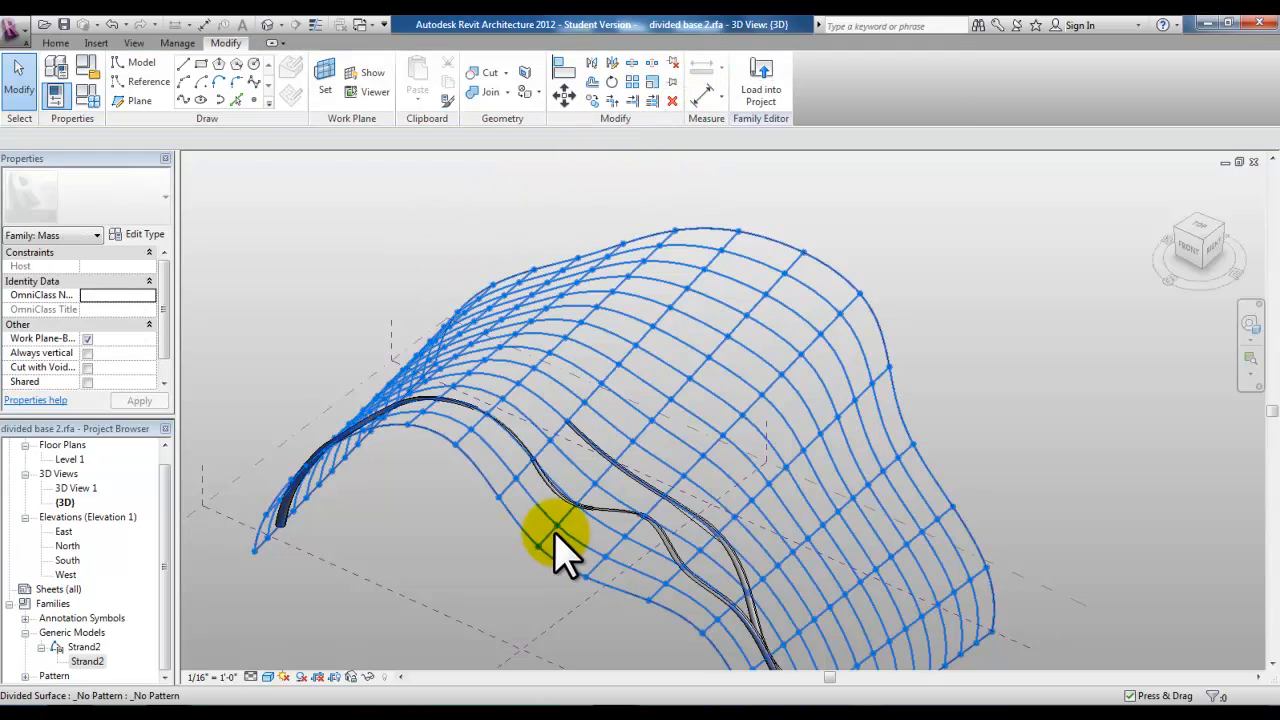
- Examine how the two strands cross and merge near the surface's lower edge
scroll(657, 570, down, 1)
middle_drag(657, 570, 648, 415)
middle_drag(686, 455, 680, 480)
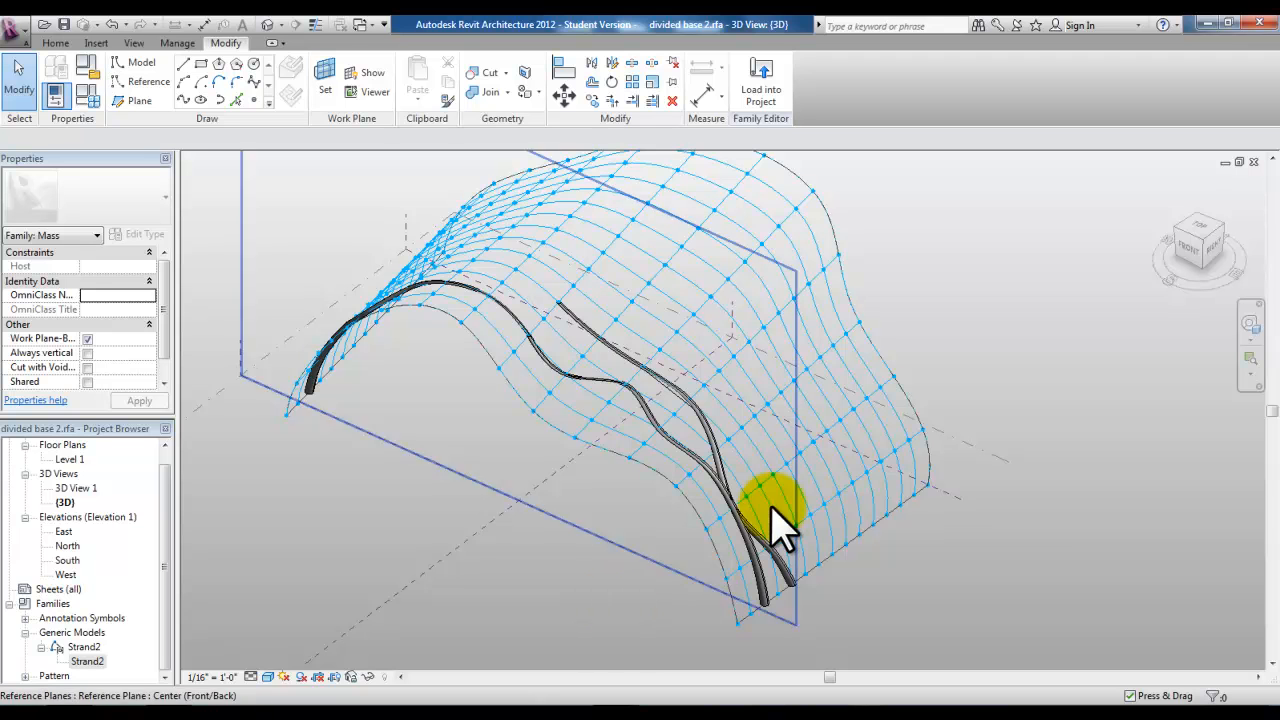
scroll(751, 534, up, 4)
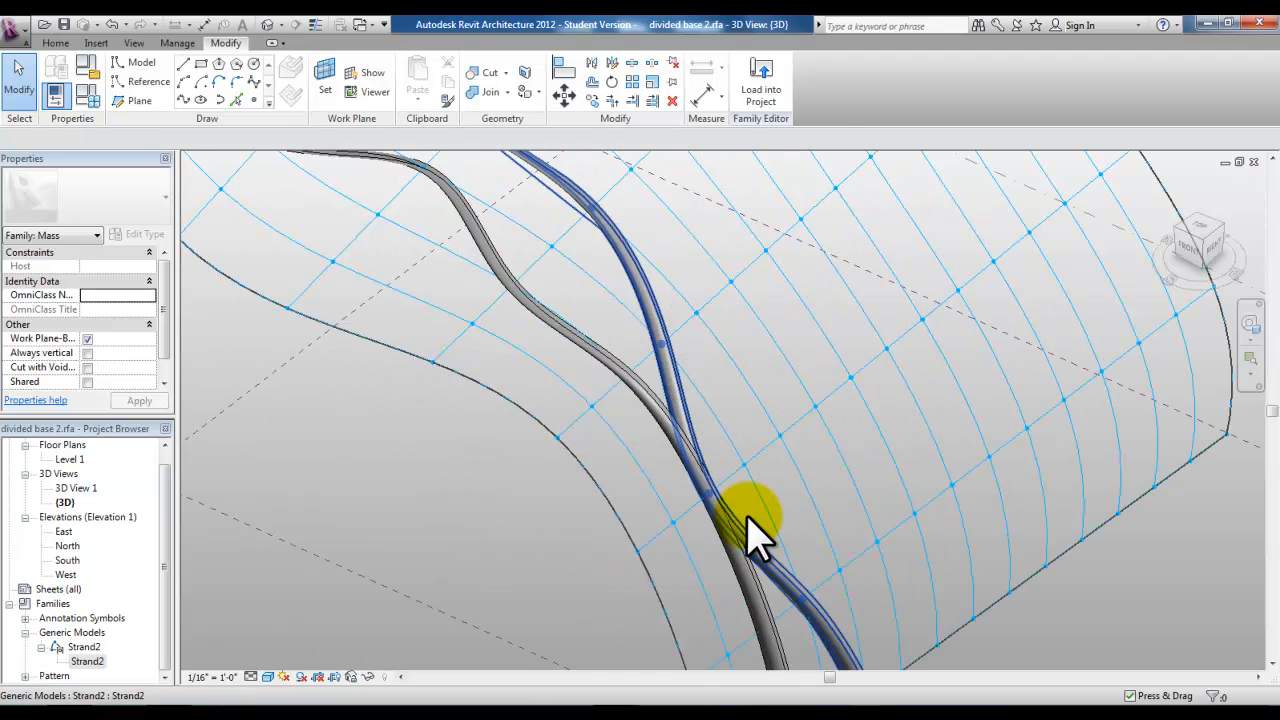
scroll(743, 535, down, 2)
scroll(563, 570, down, 4)
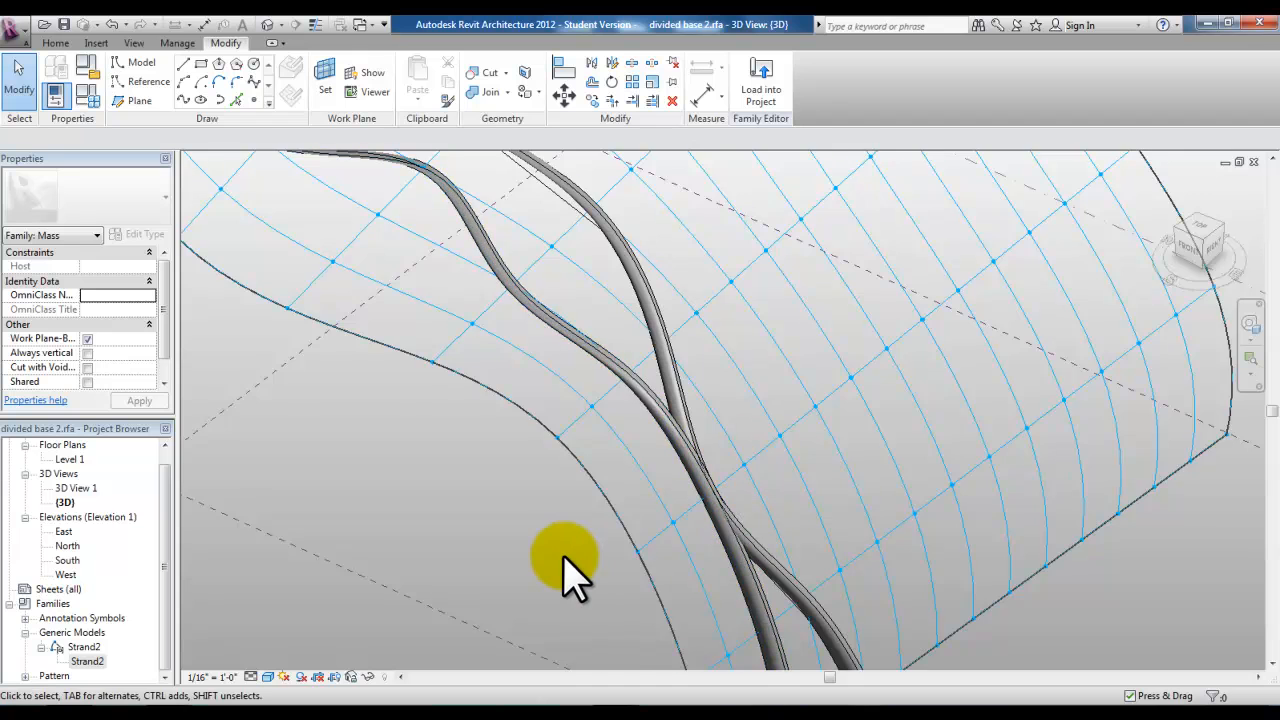
scroll(563, 560, down, 1)
middle_drag(510, 566, 679, 550)
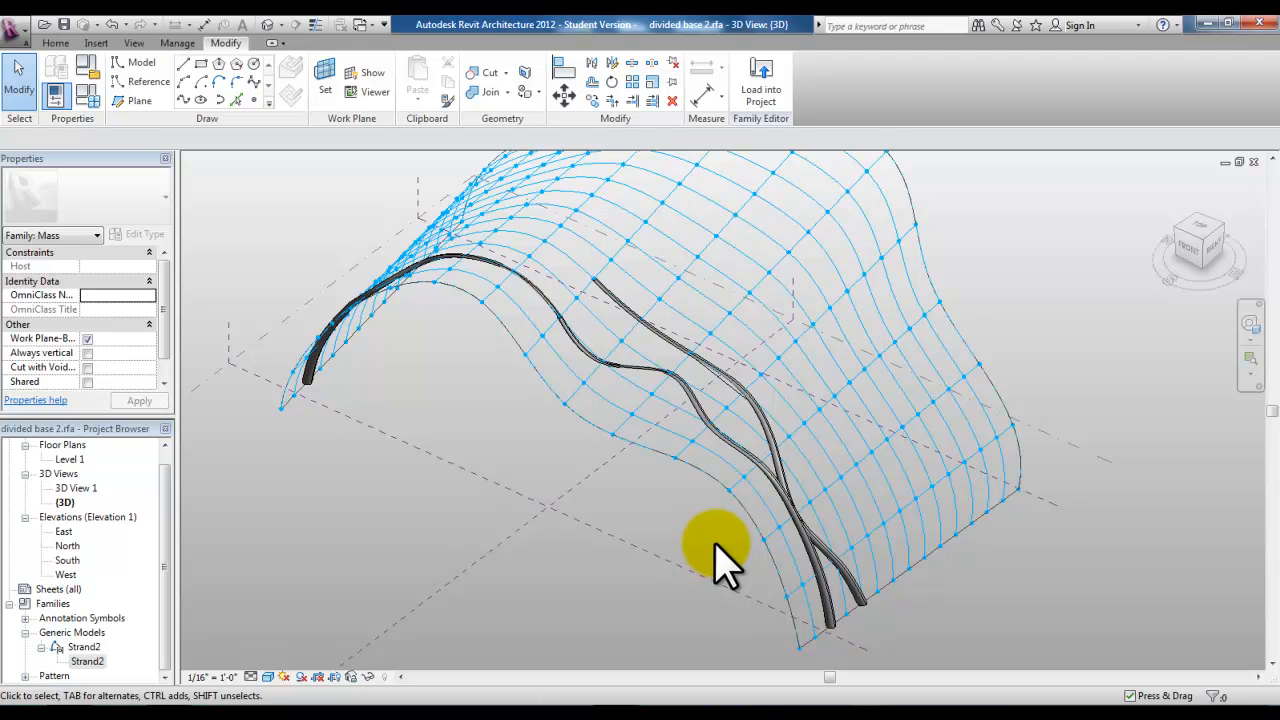
- Create a new project, open its default 3D view and close the Level 1 floor plan
click(14, 32)
mouse_move(40, 92)
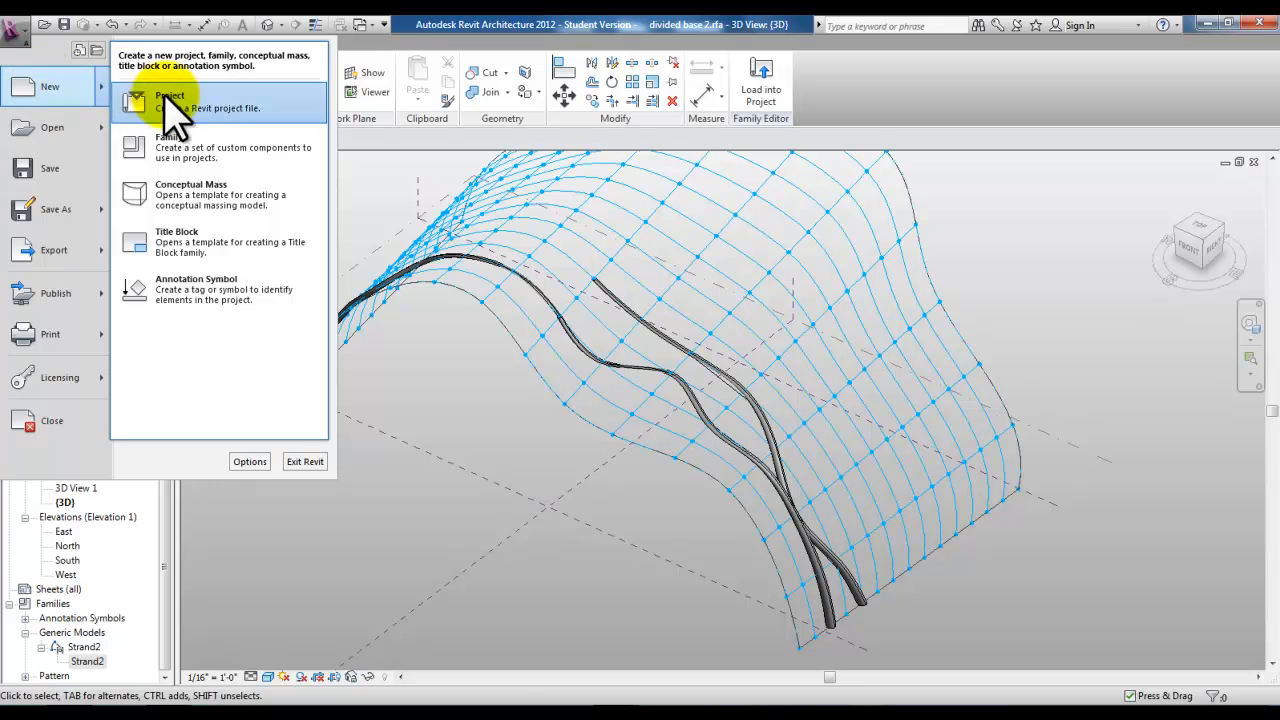
click(205, 99)
click(572, 352)
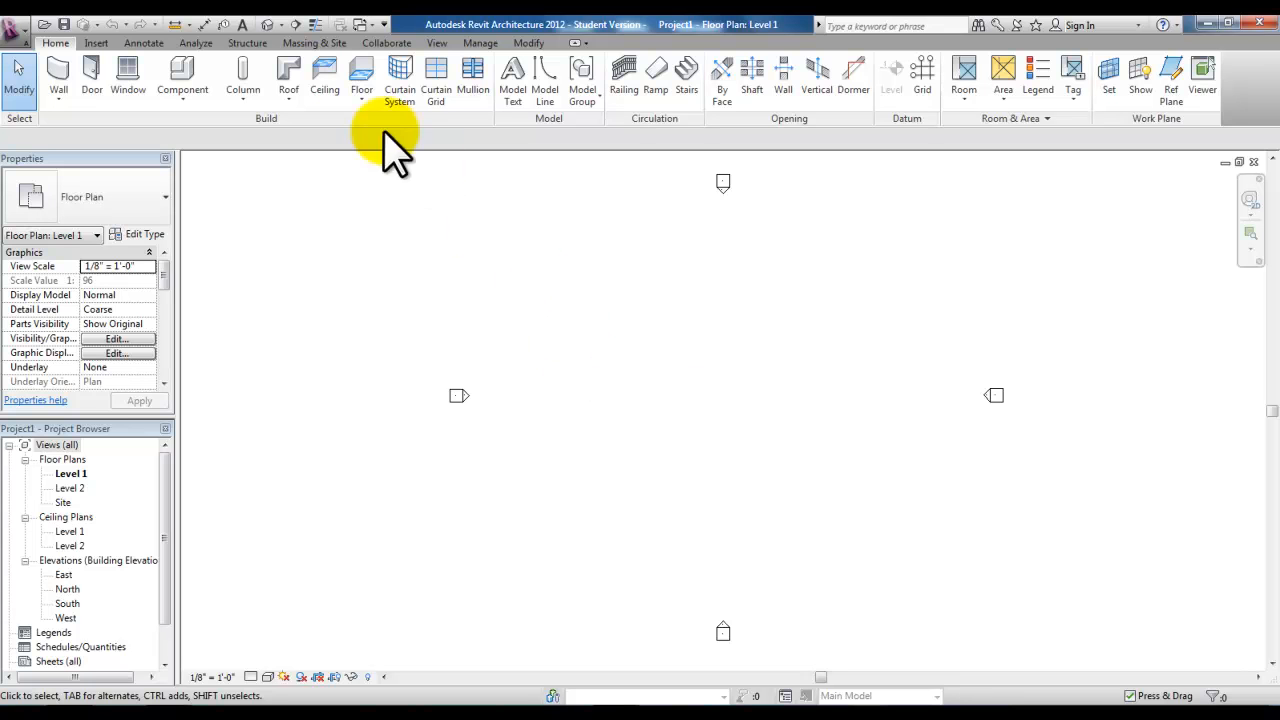
click(267, 24)
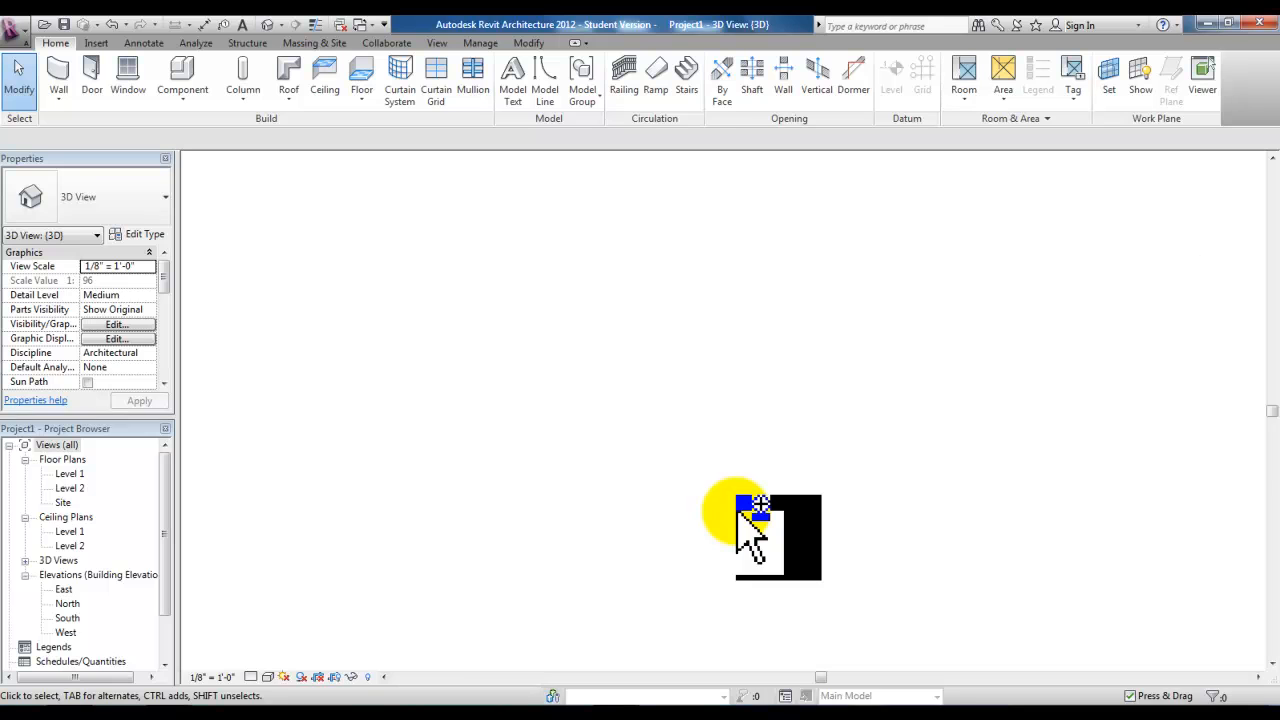
key(ctrl+Tab)
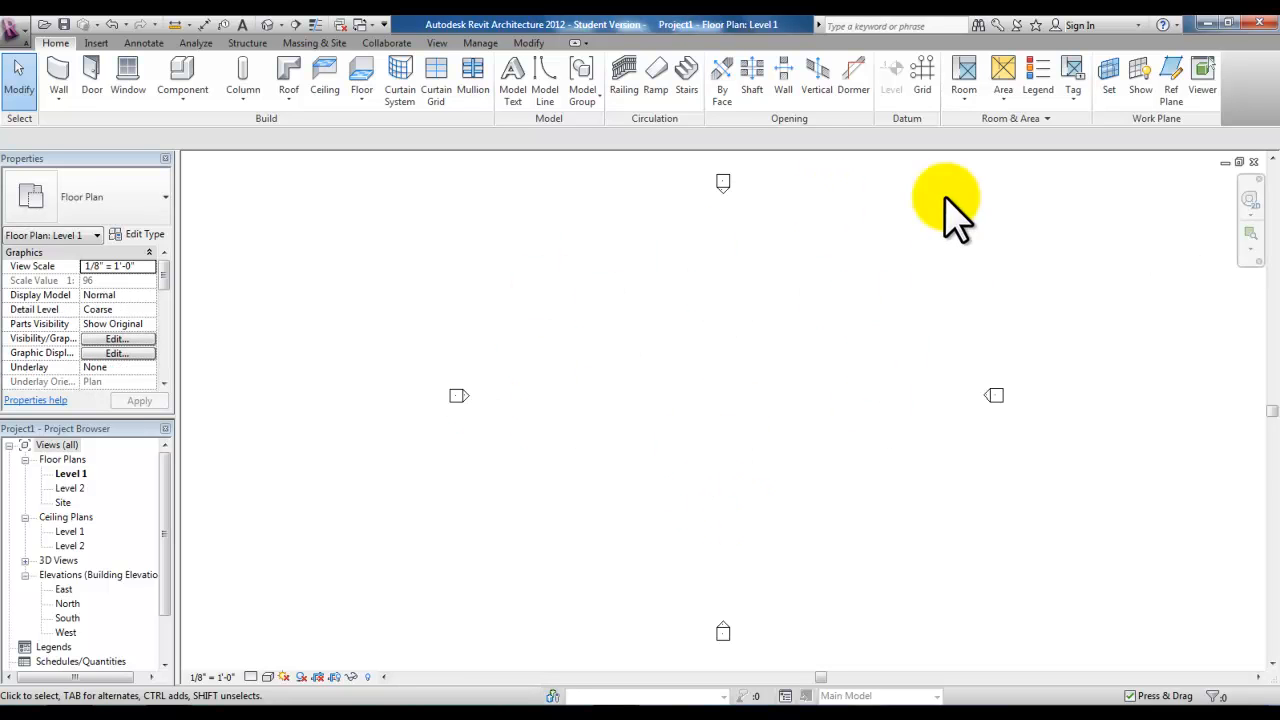
click(1255, 162)
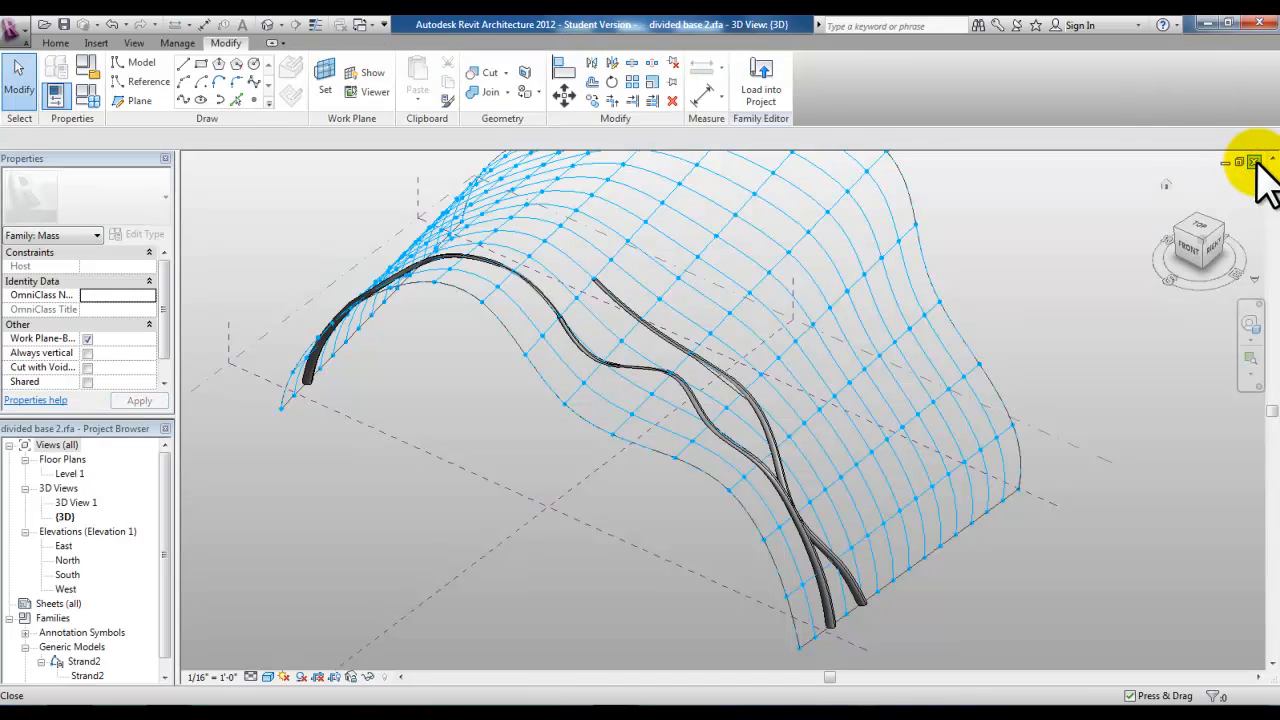
- Load the divided base 2 mass family with its strands into Project1 and dismiss the Show Mass notice
click(764, 88)
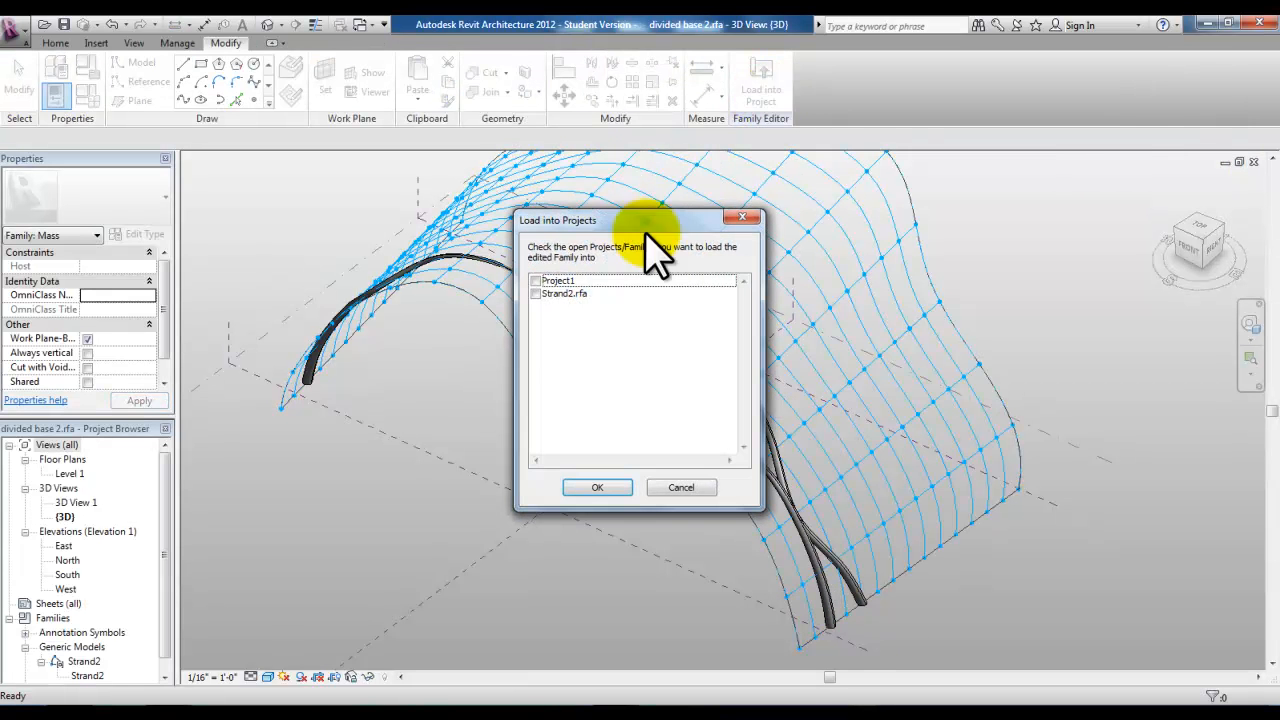
click(537, 282)
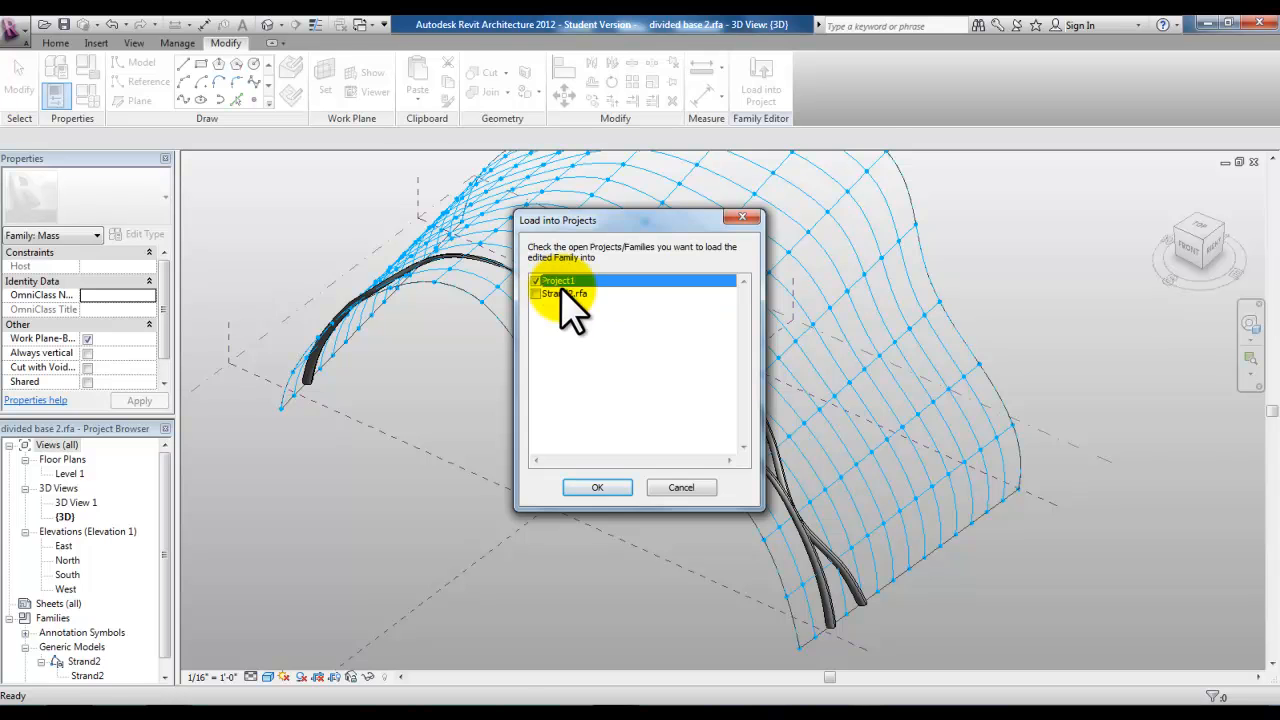
click(612, 488)
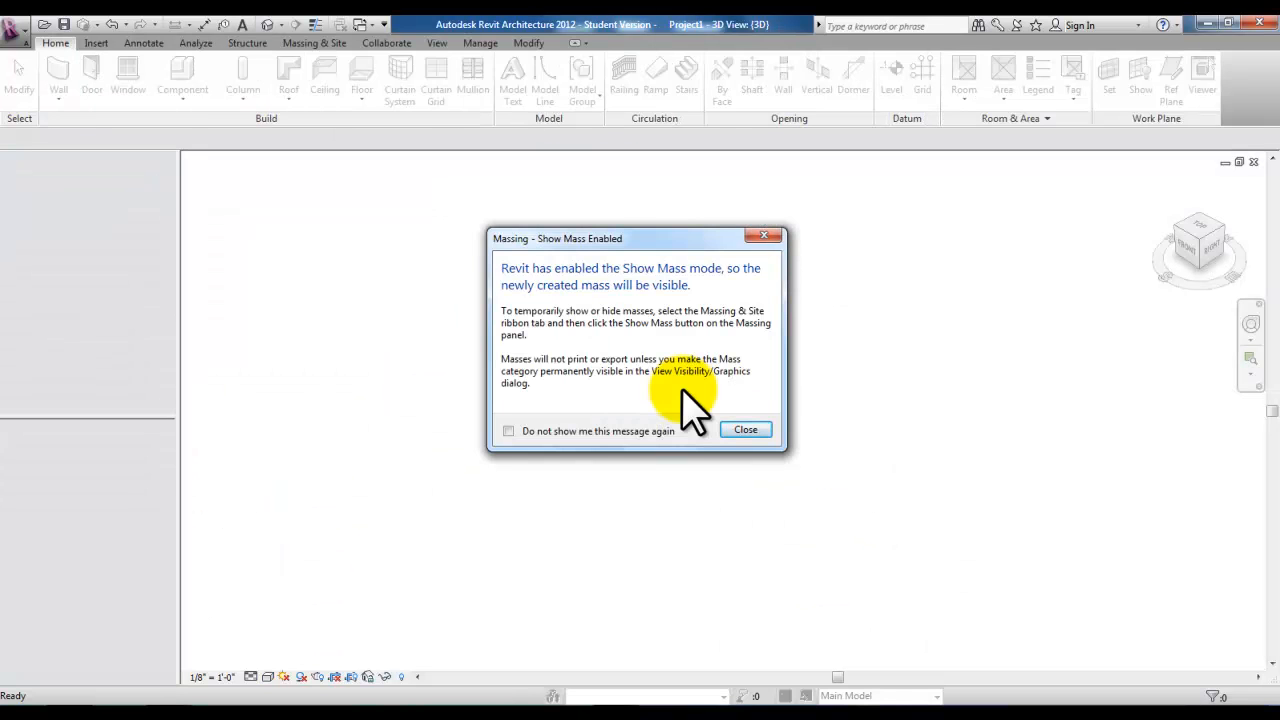
click(745, 430)
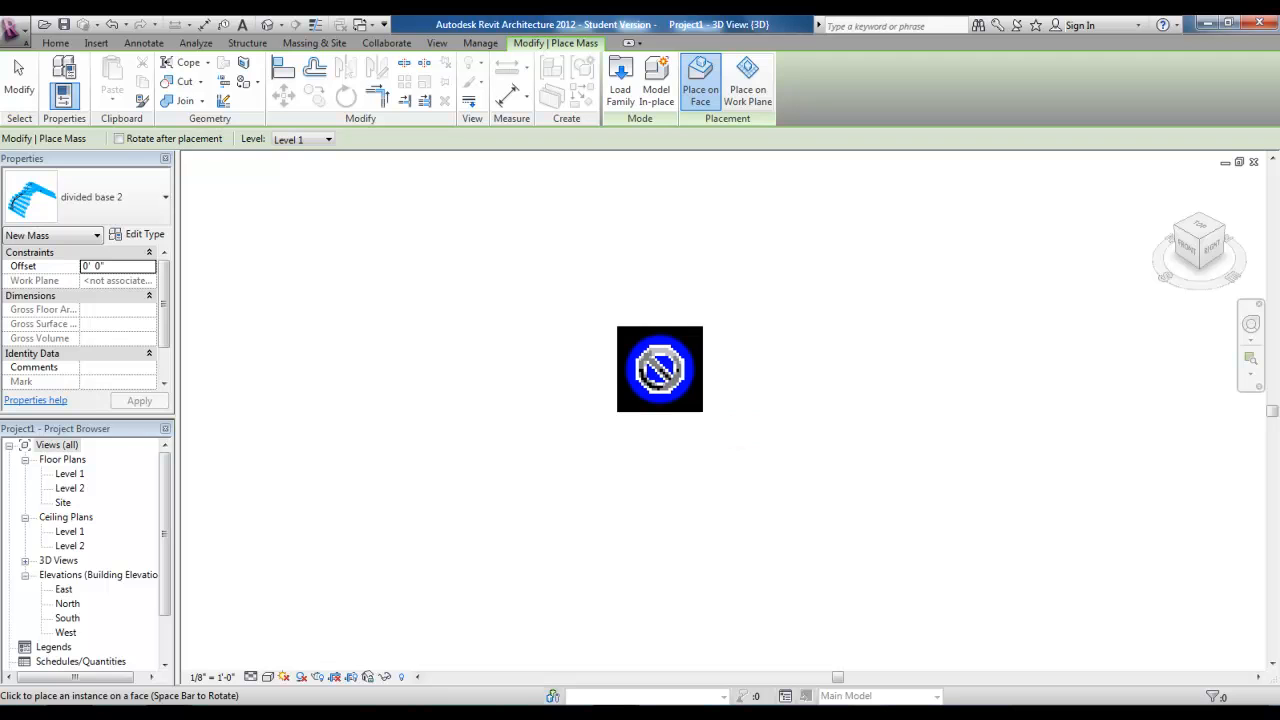
- Place the divided base 2 mass on the Level 1 work plane in the project's 3D view
click(748, 92)
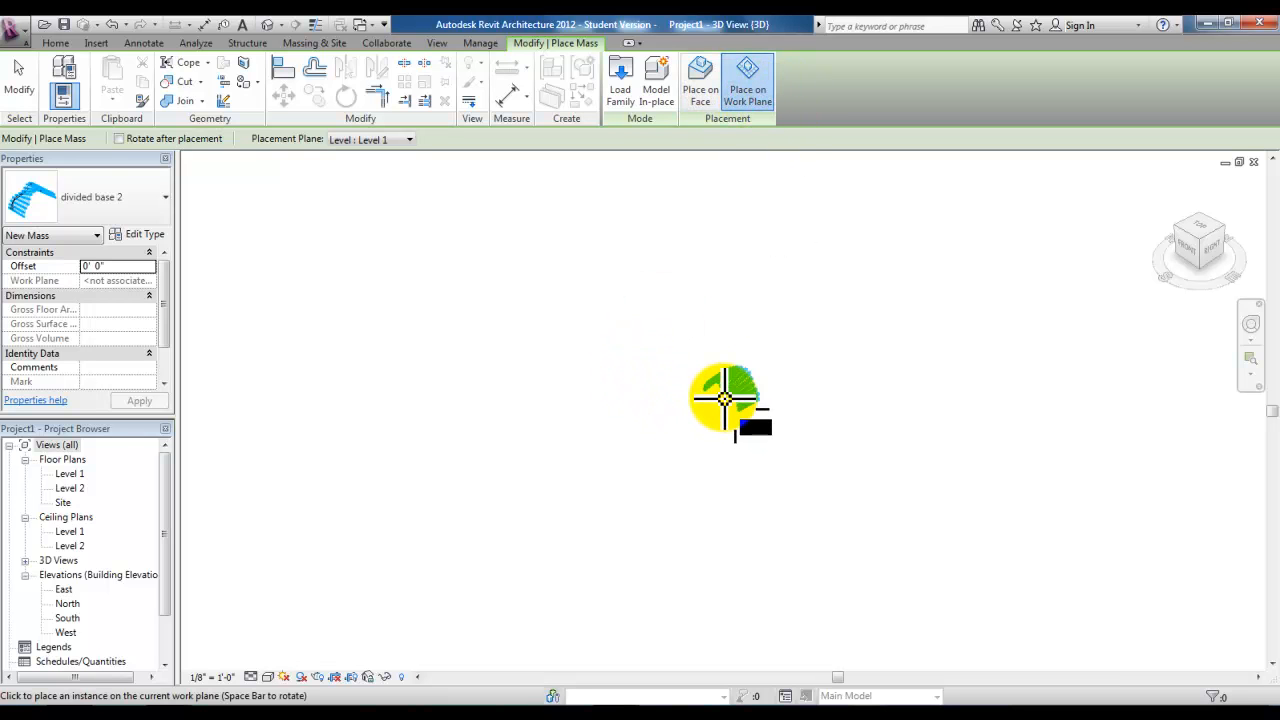
click(737, 372)
middle_drag(737, 377, 615, 490)
scroll(598, 466, up, 3)
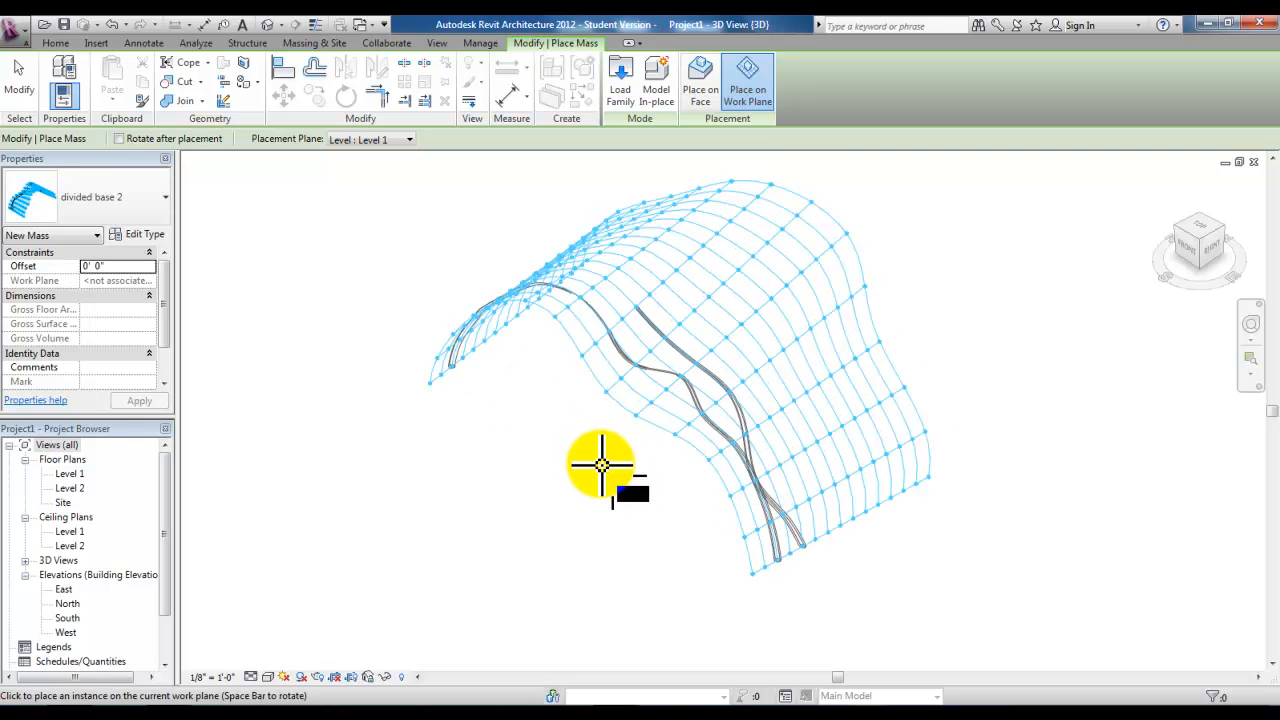
click(600, 462)
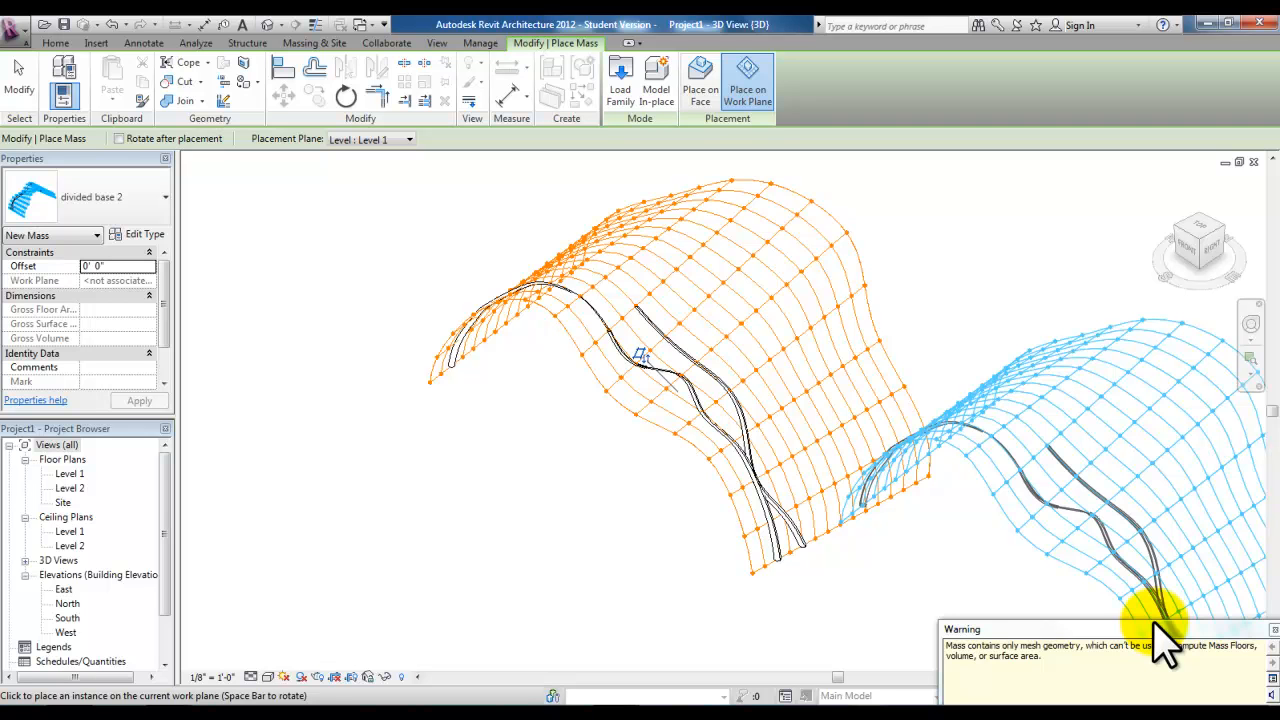
- Dismiss the mesh geometry warning, end mass placement and set the 3D view's visual style to Realistic
click(1274, 634)
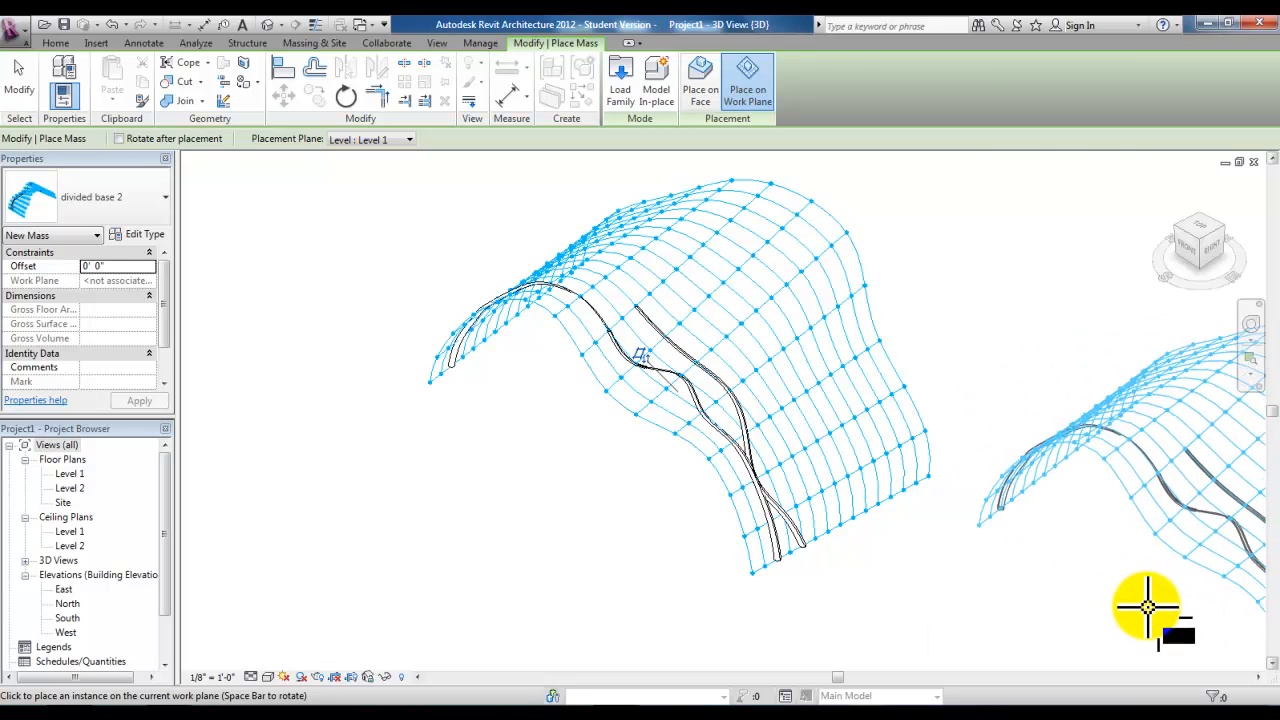
key(Escape)
scroll(602, 465, up, 3)
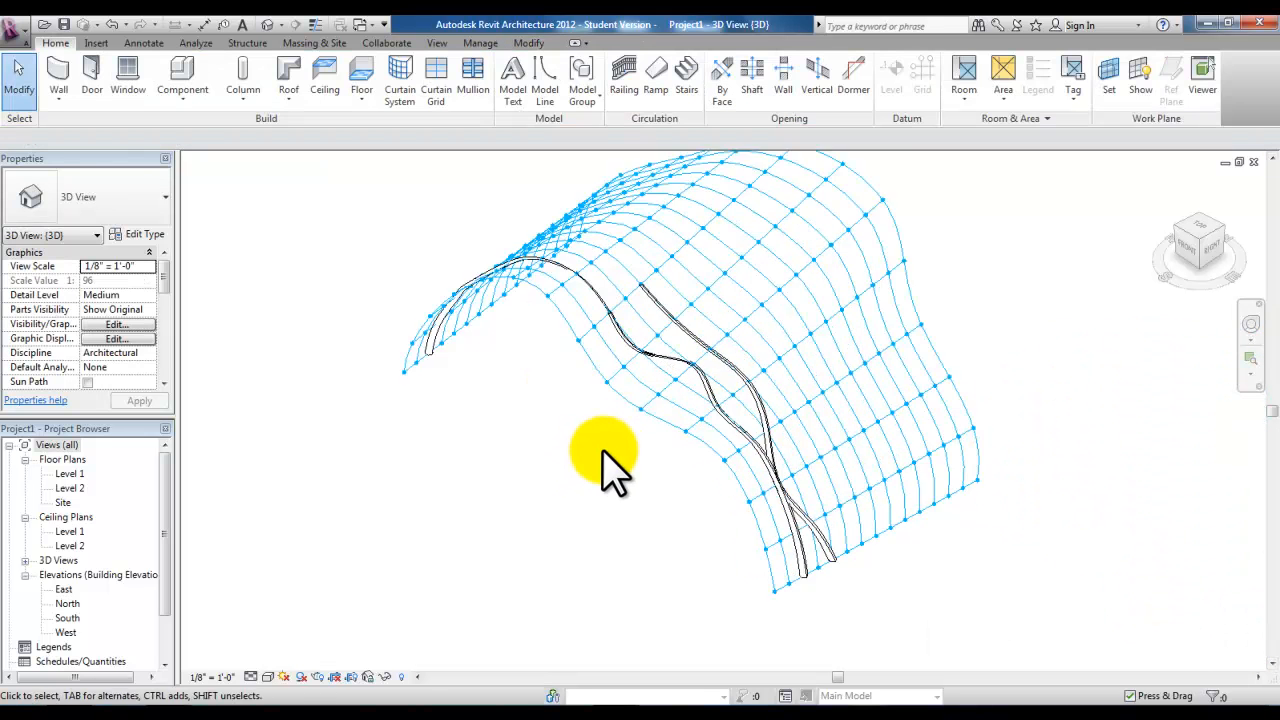
click(268, 677)
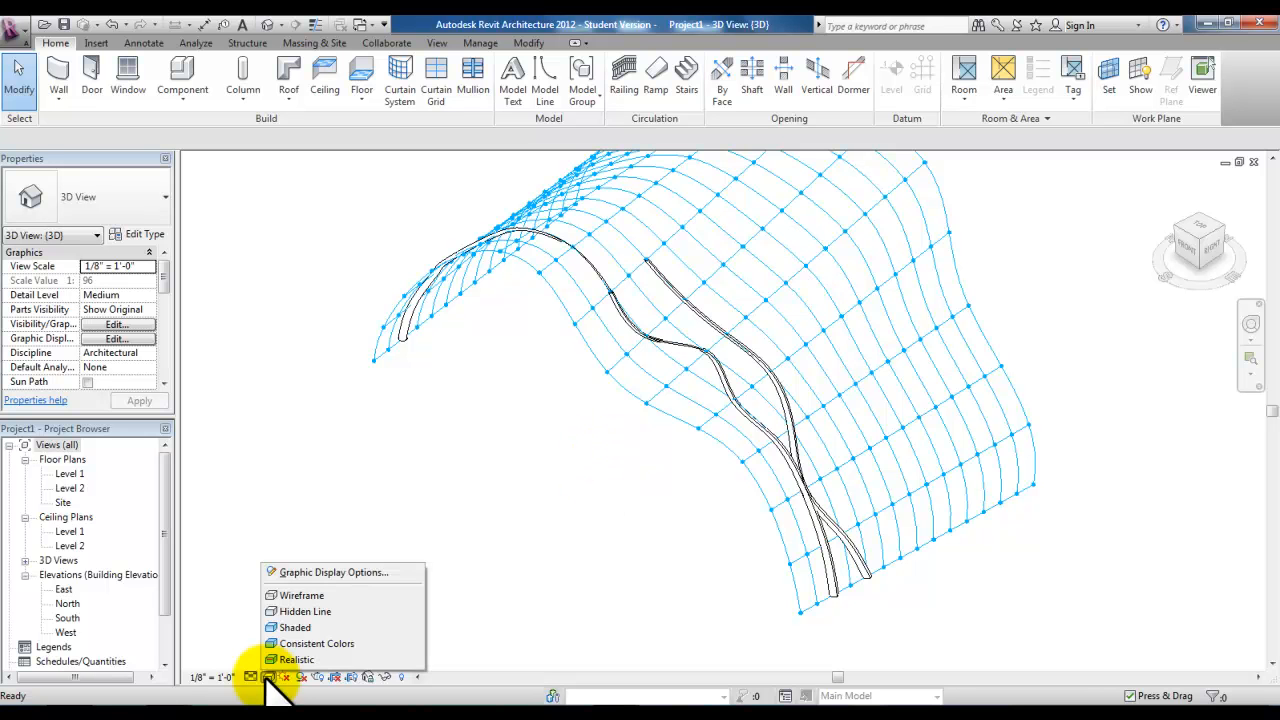
click(292, 660)
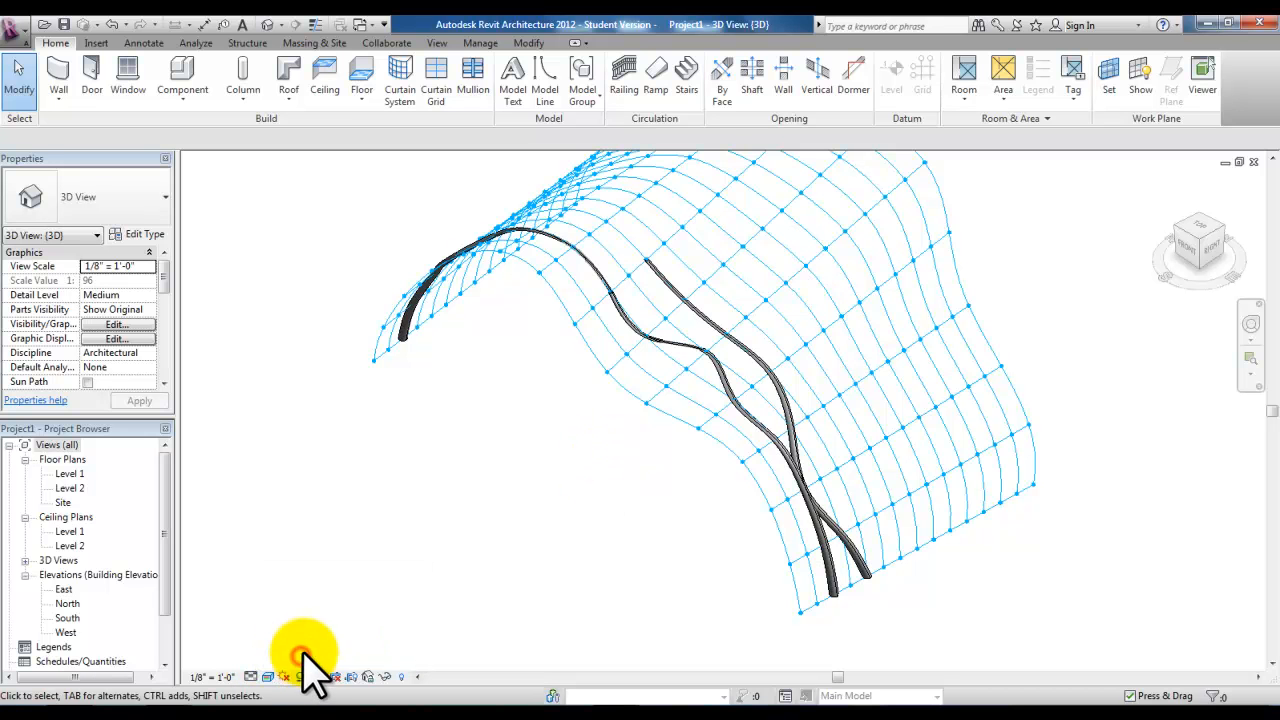
- Select the nested Strand2 component in the placed mass and set its type parameter R1 to 2' 6"
shift+middle_drag(776, 560, 901, 613)
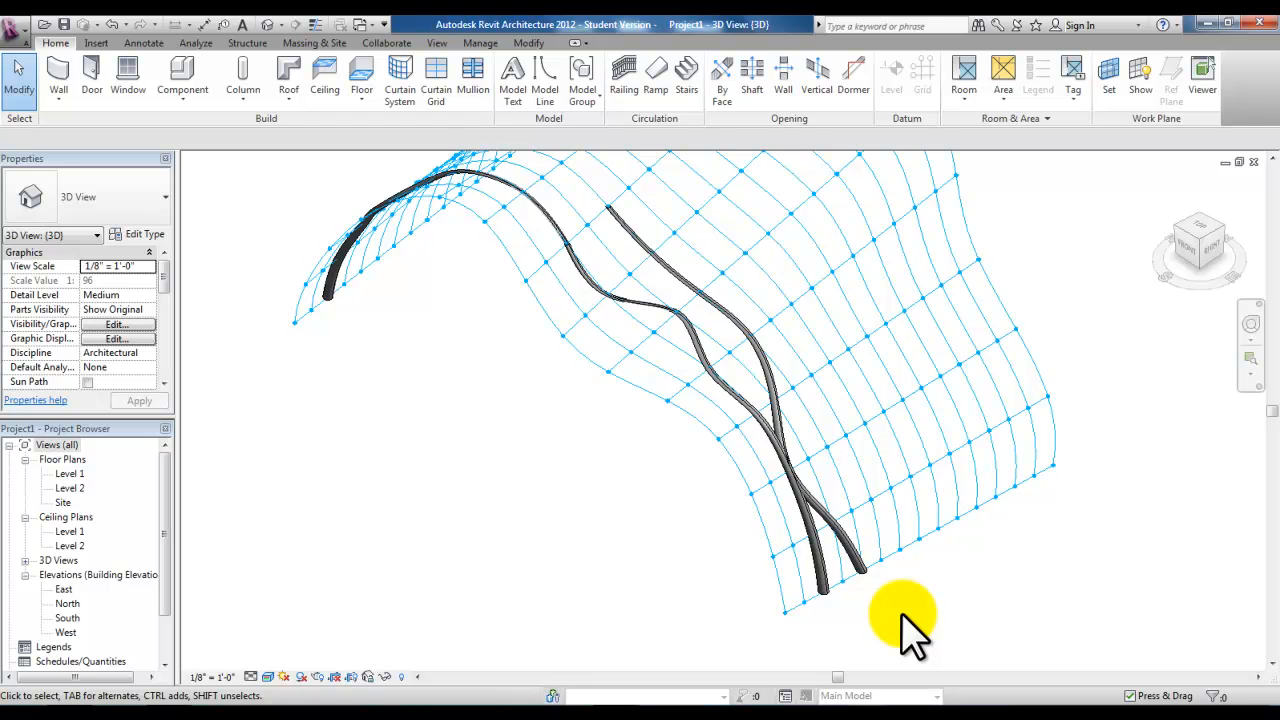
scroll(901, 630, up, 1)
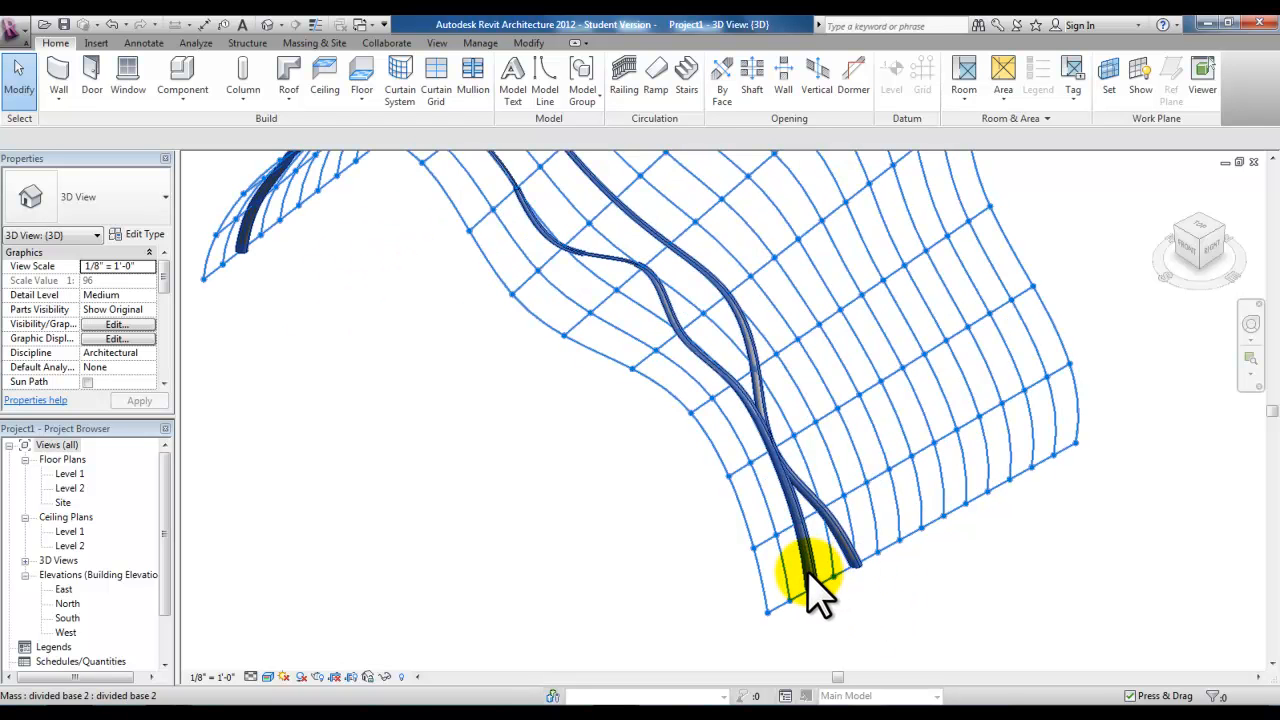
key(Tab)
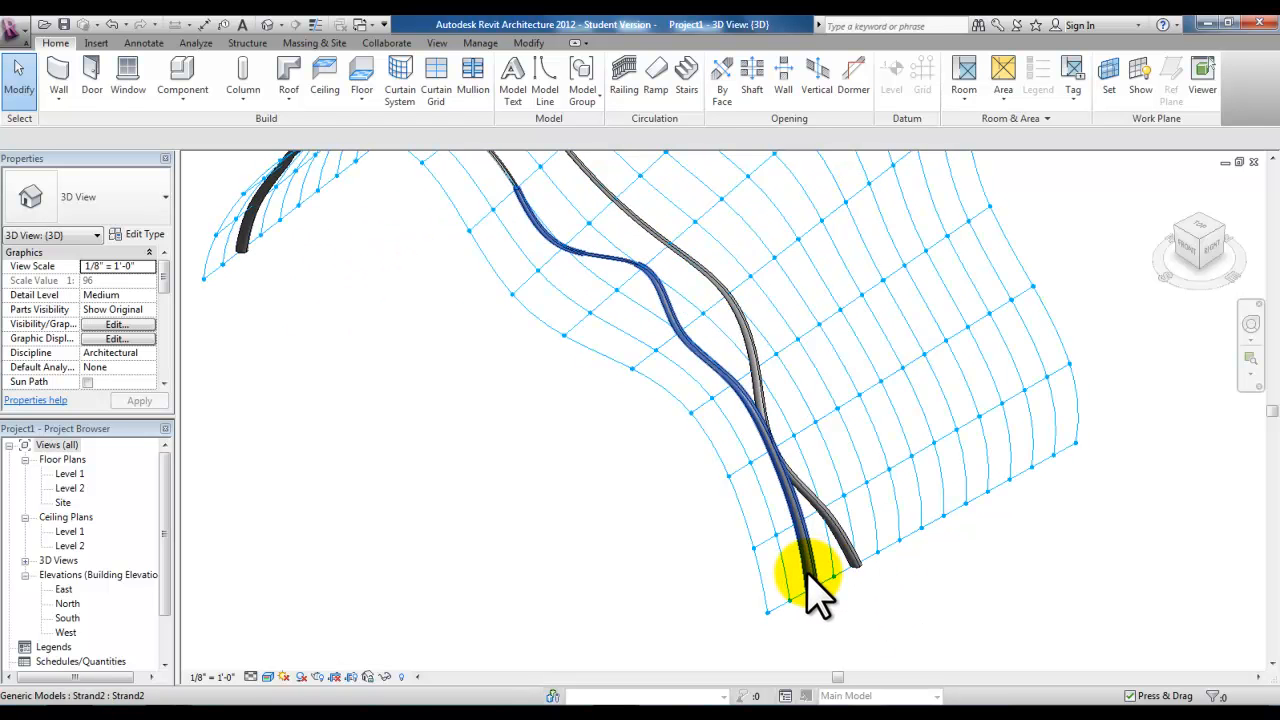
click(808, 577)
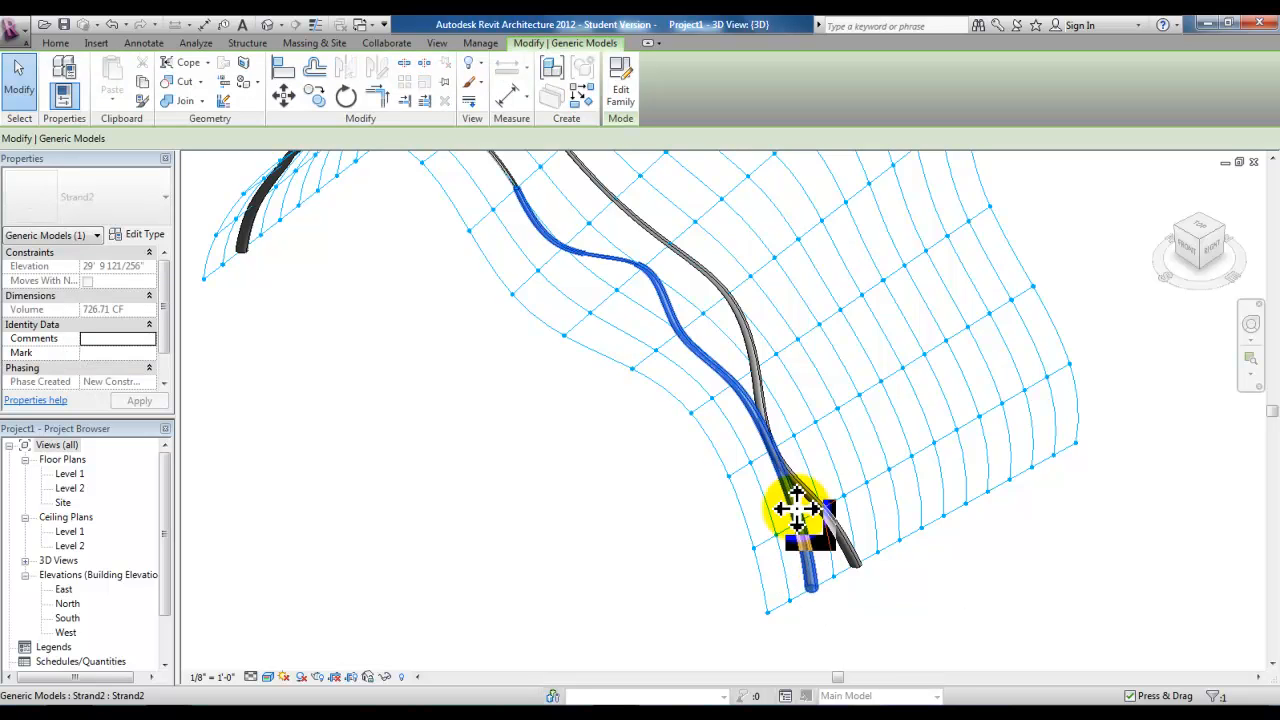
click(145, 236)
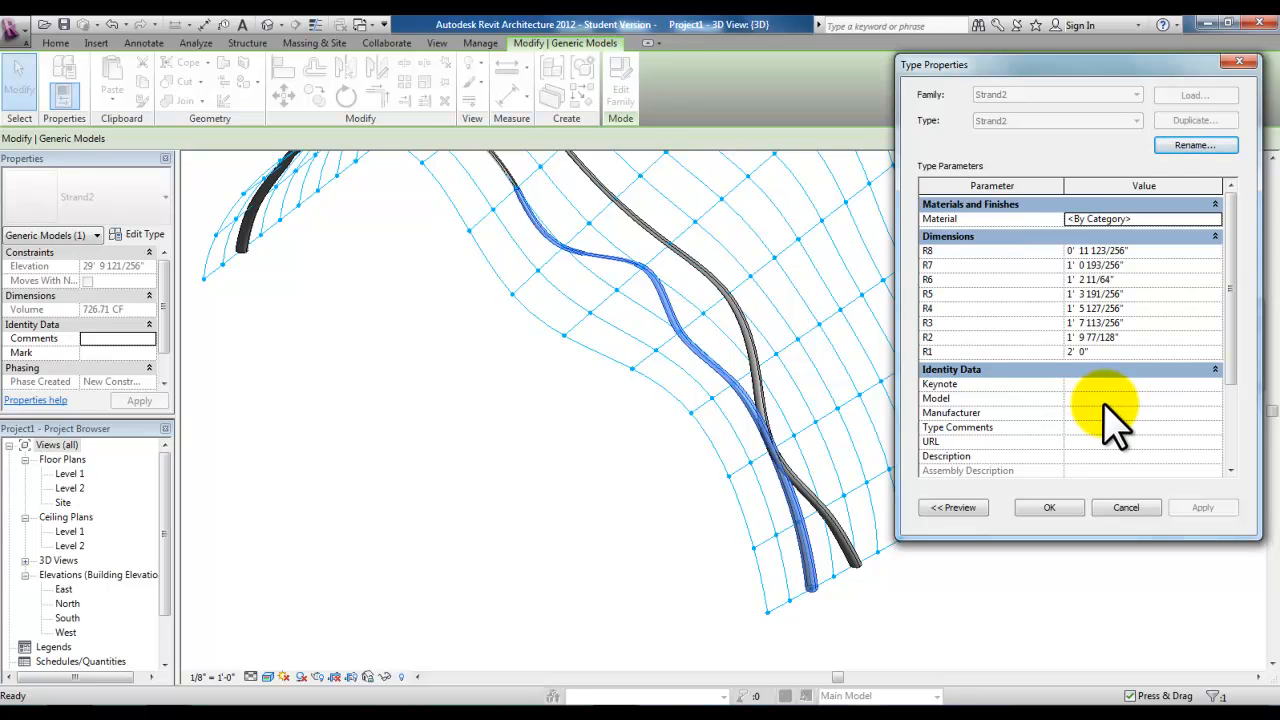
click(1076, 352)
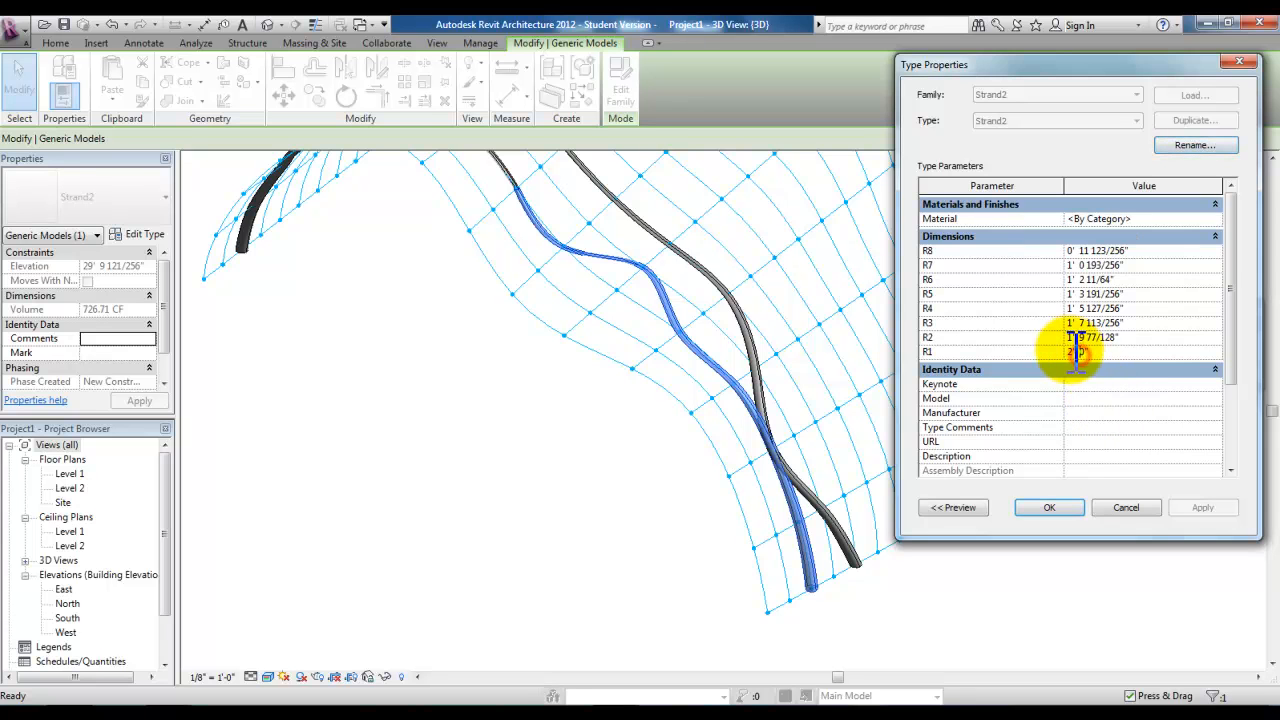
key(shift+Tab)
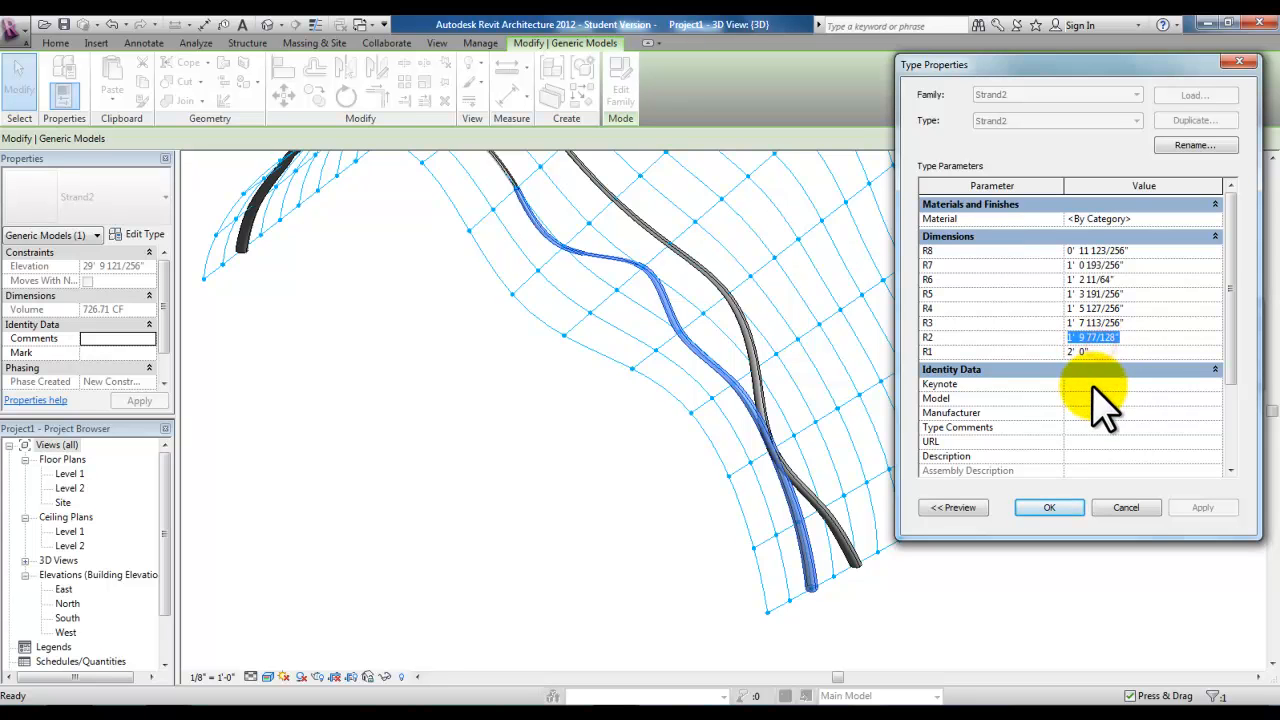
click(1082, 351)
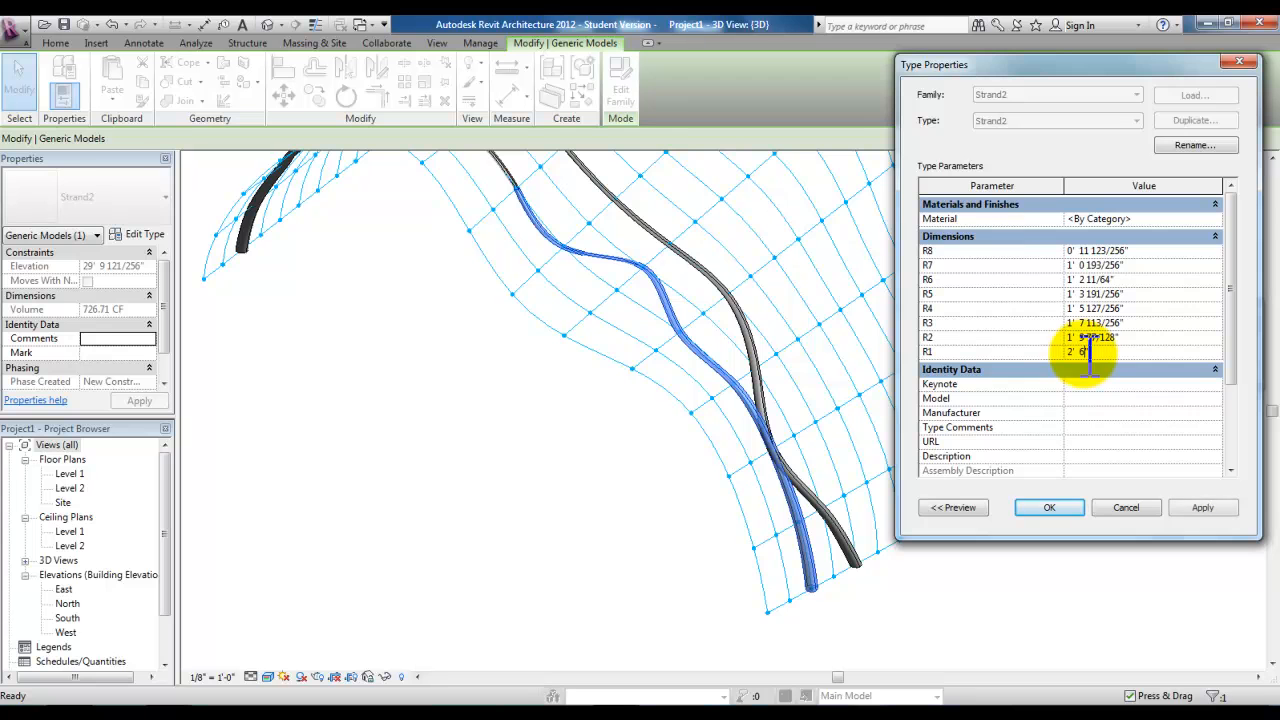
click(1205, 507)
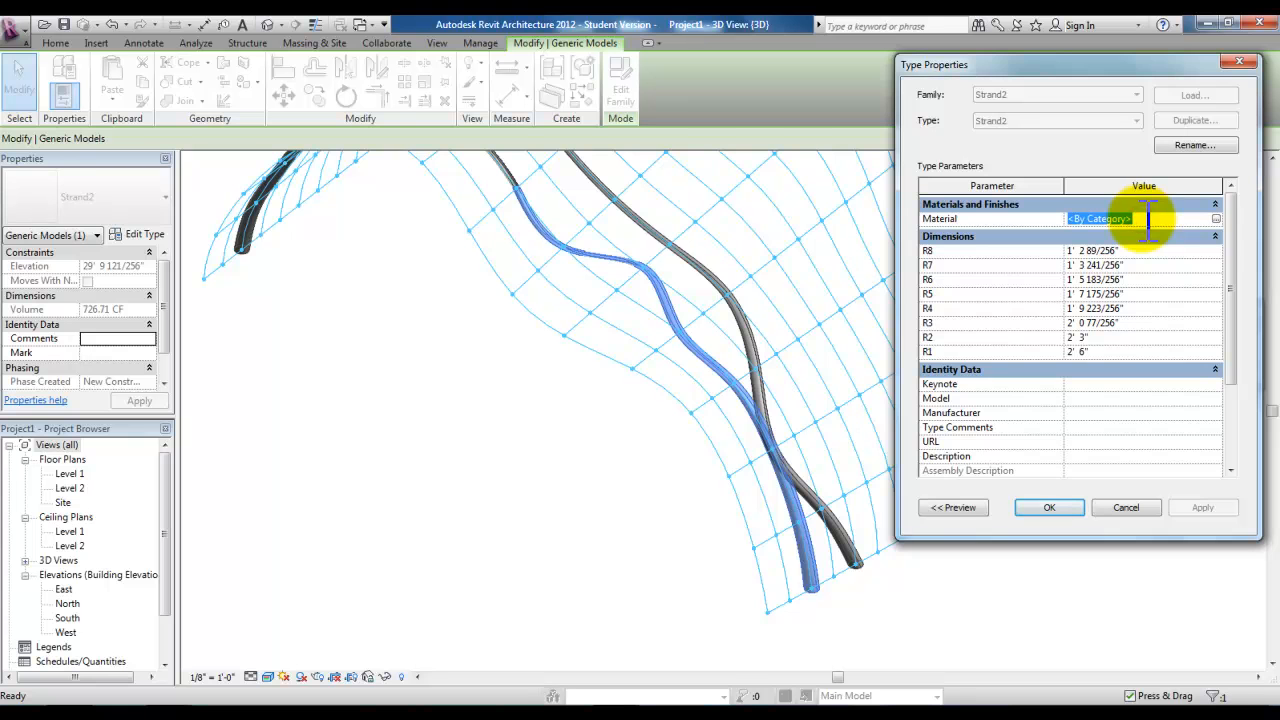
- Assign the Plant material to the Strand2 type, accept the type properties and deselect the strand
click(1216, 218)
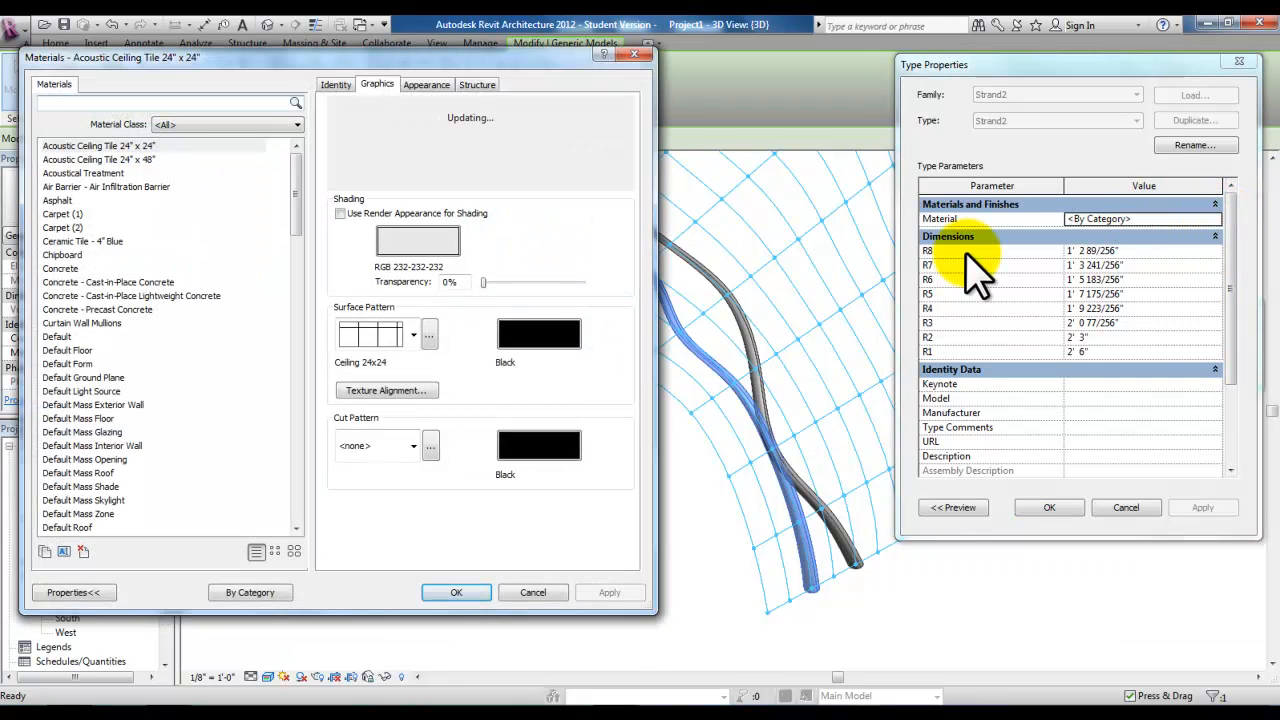
drag(296, 195, 299, 426)
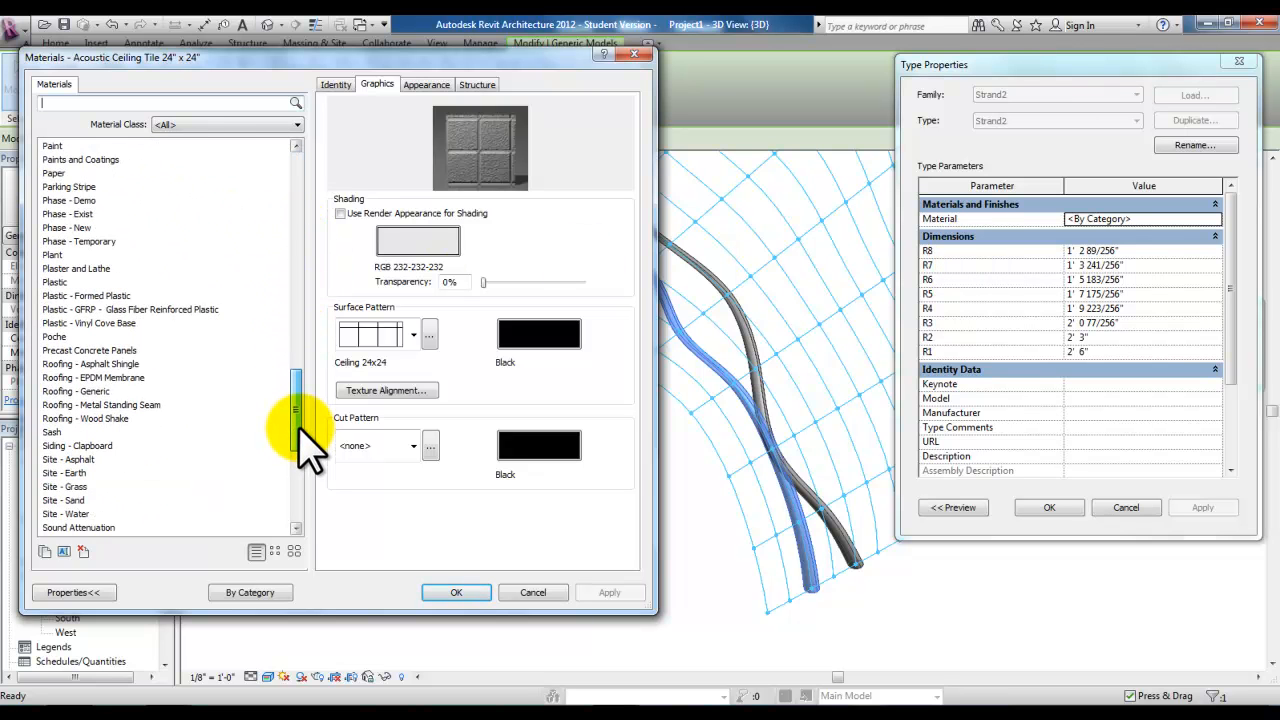
click(60, 255)
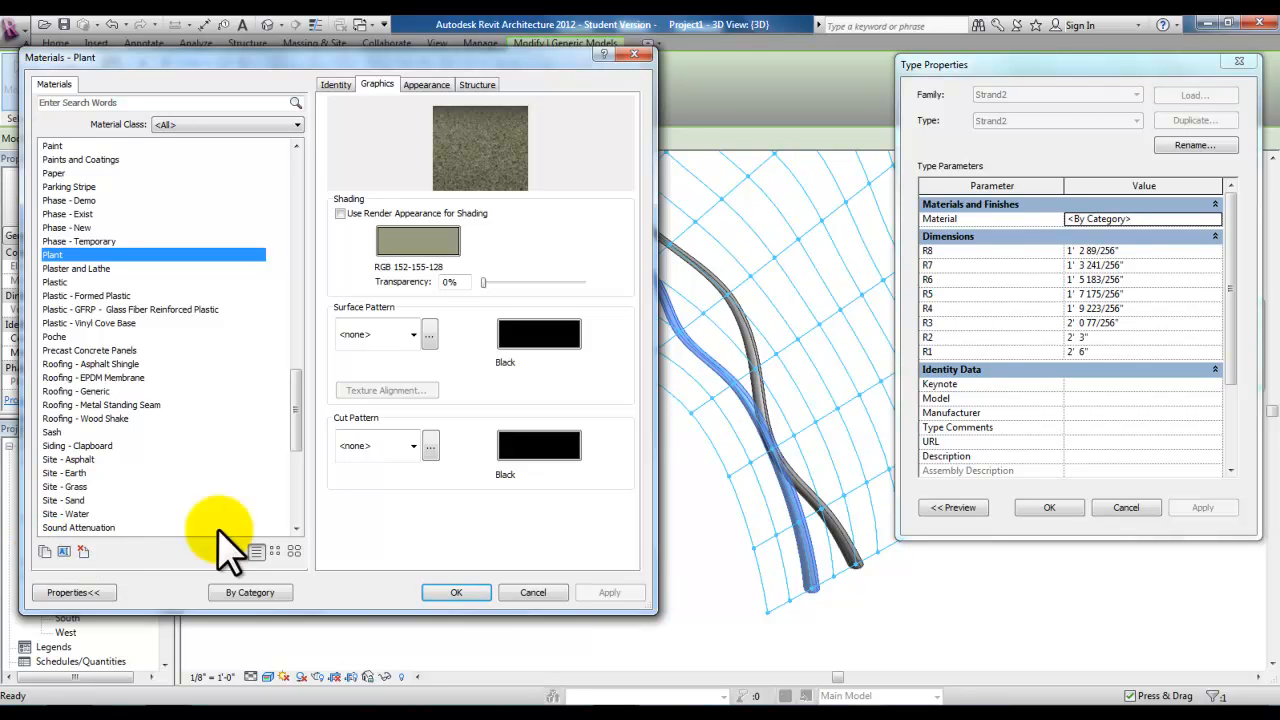
click(456, 593)
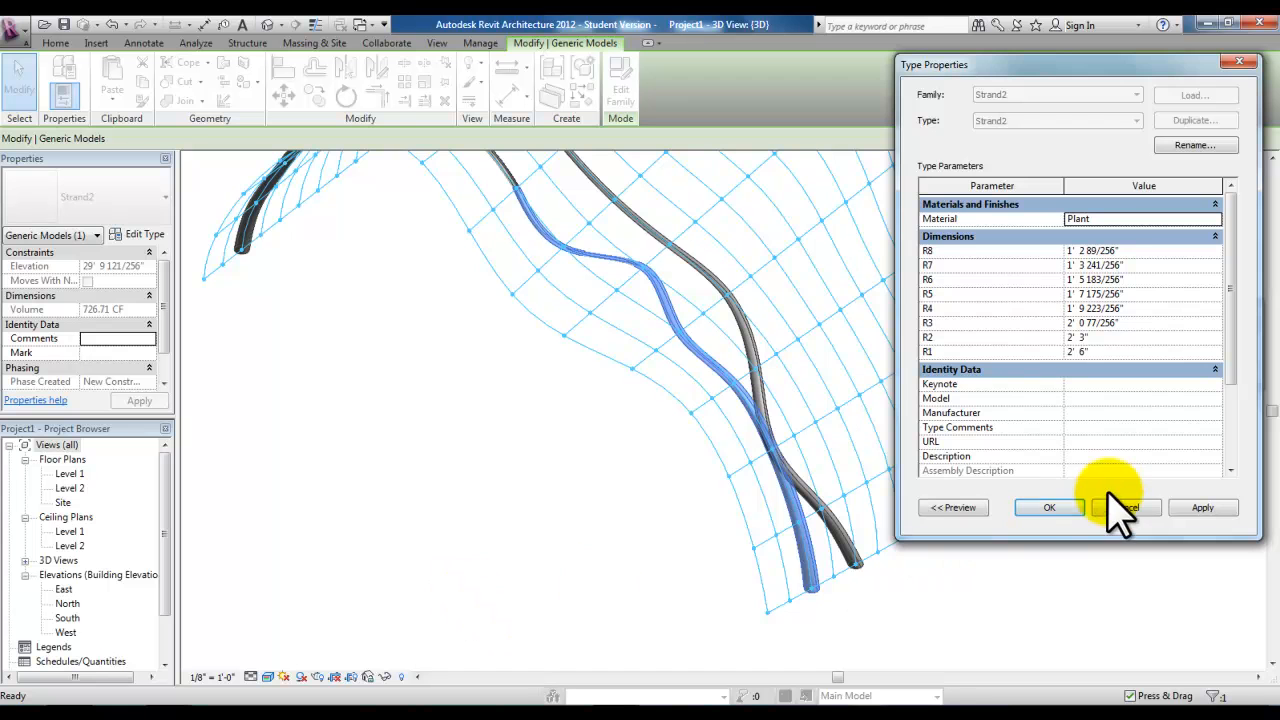
click(1071, 507)
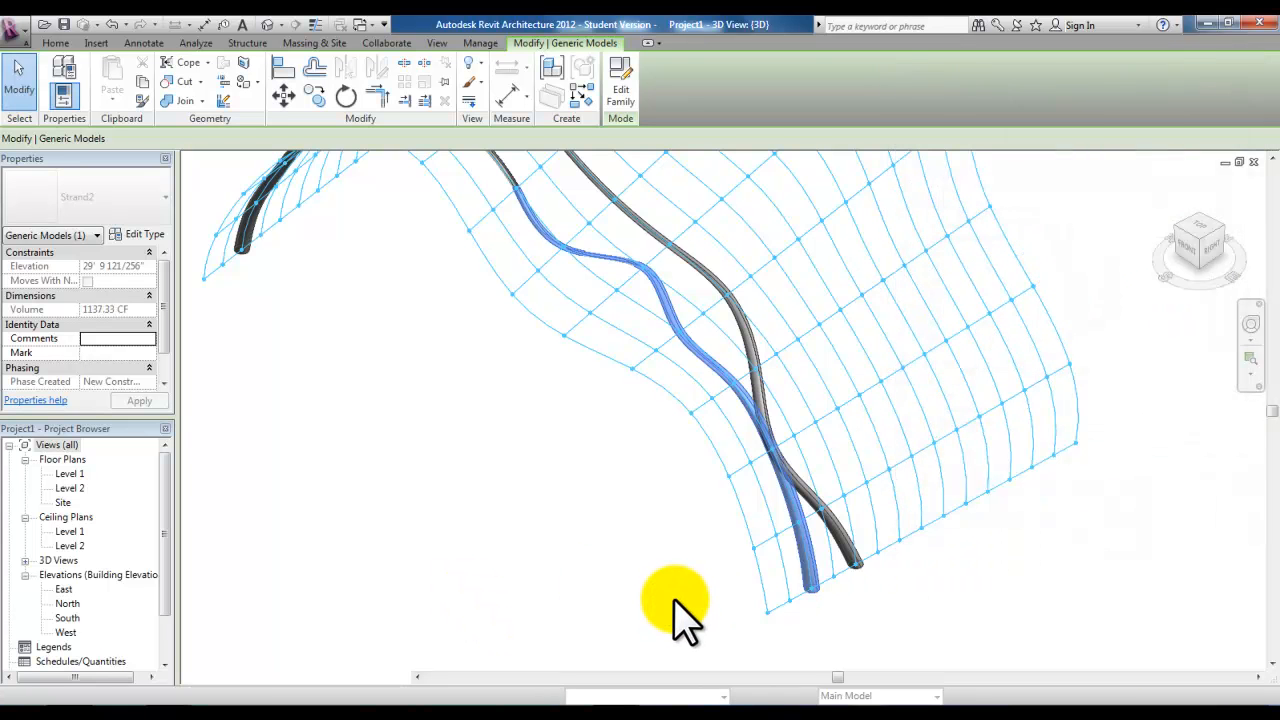
click(676, 580)
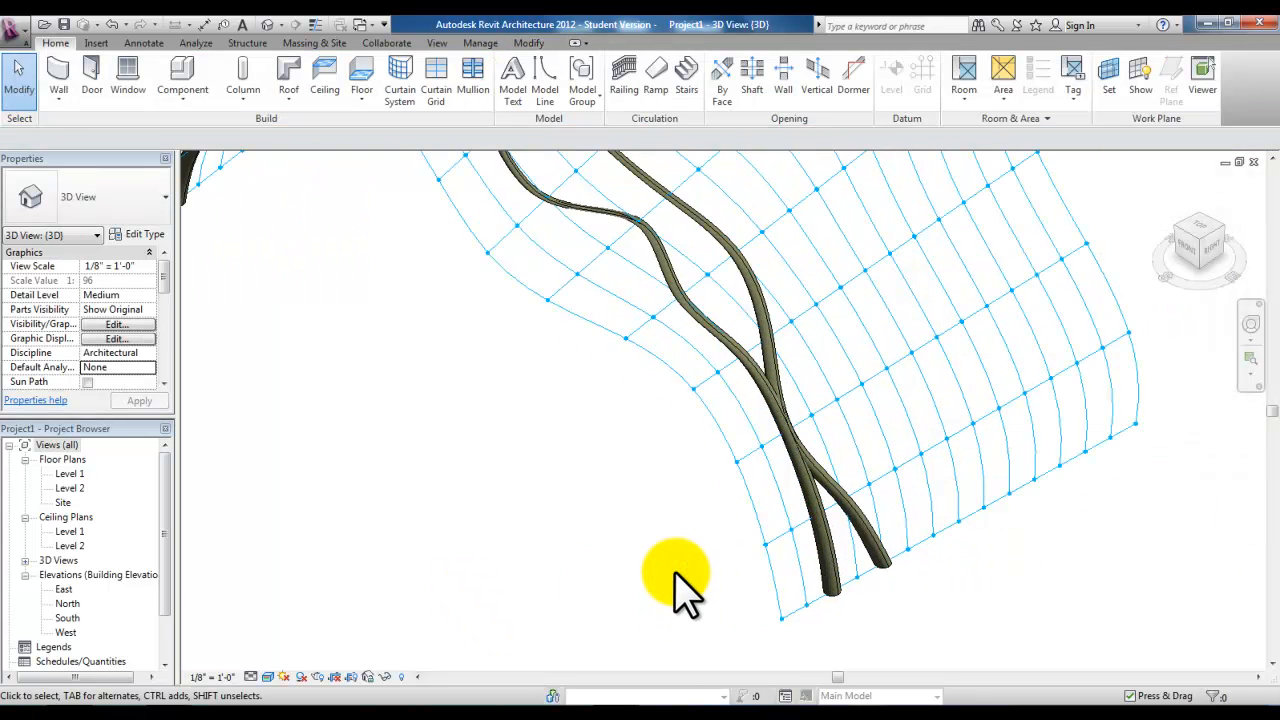
shift+middle_drag(676, 580, 578, 566)
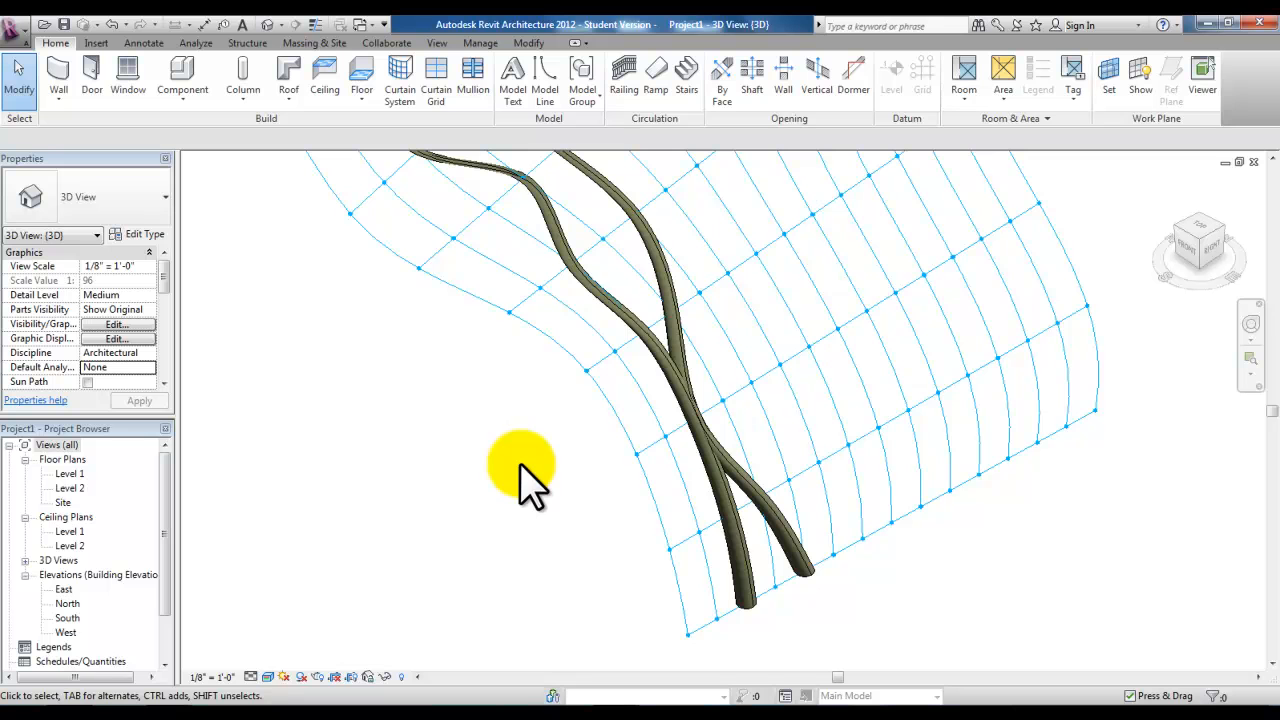
- Switch the mass display from Show Mass Form and Floors to Show Mass by View Settings
click(322, 43)
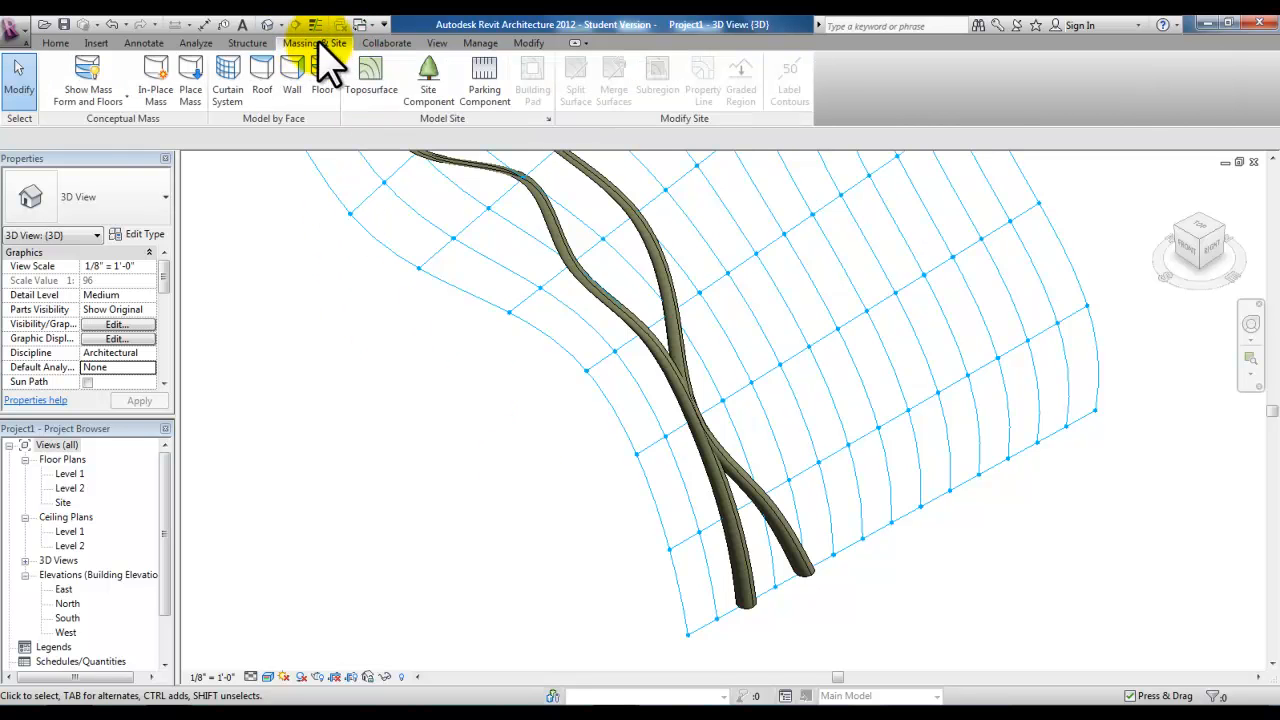
click(112, 102)
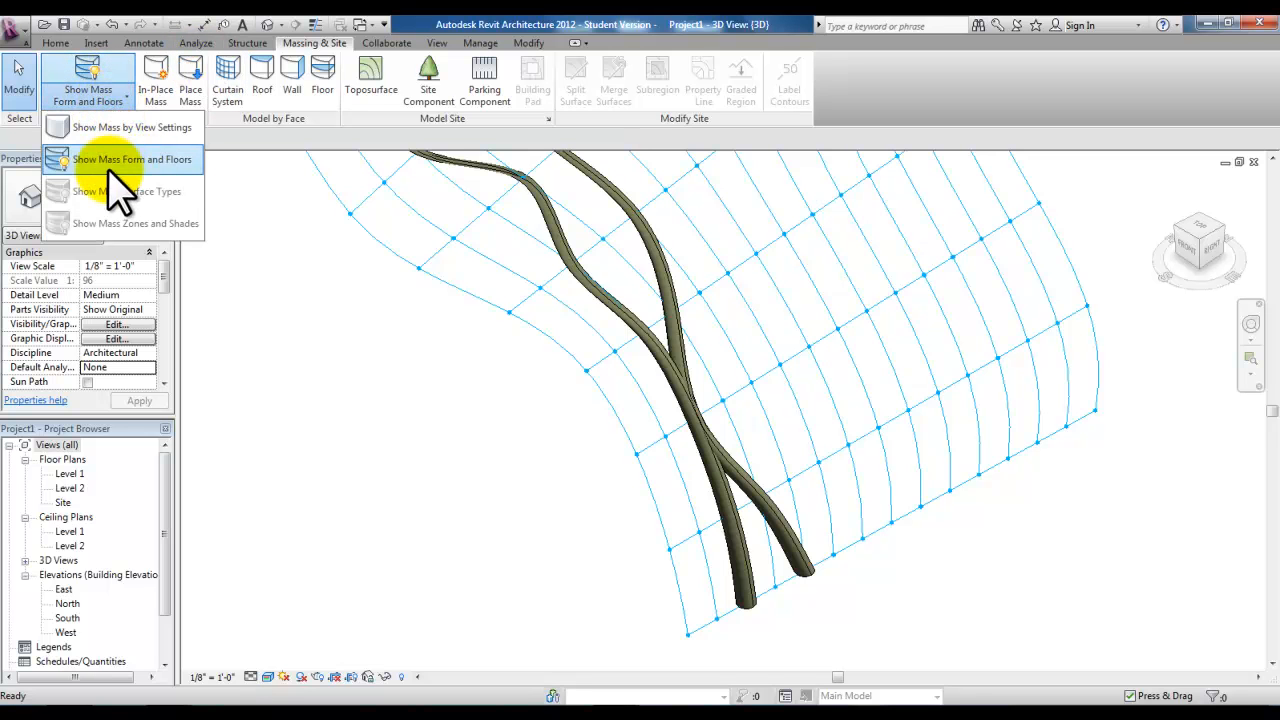
click(140, 128)
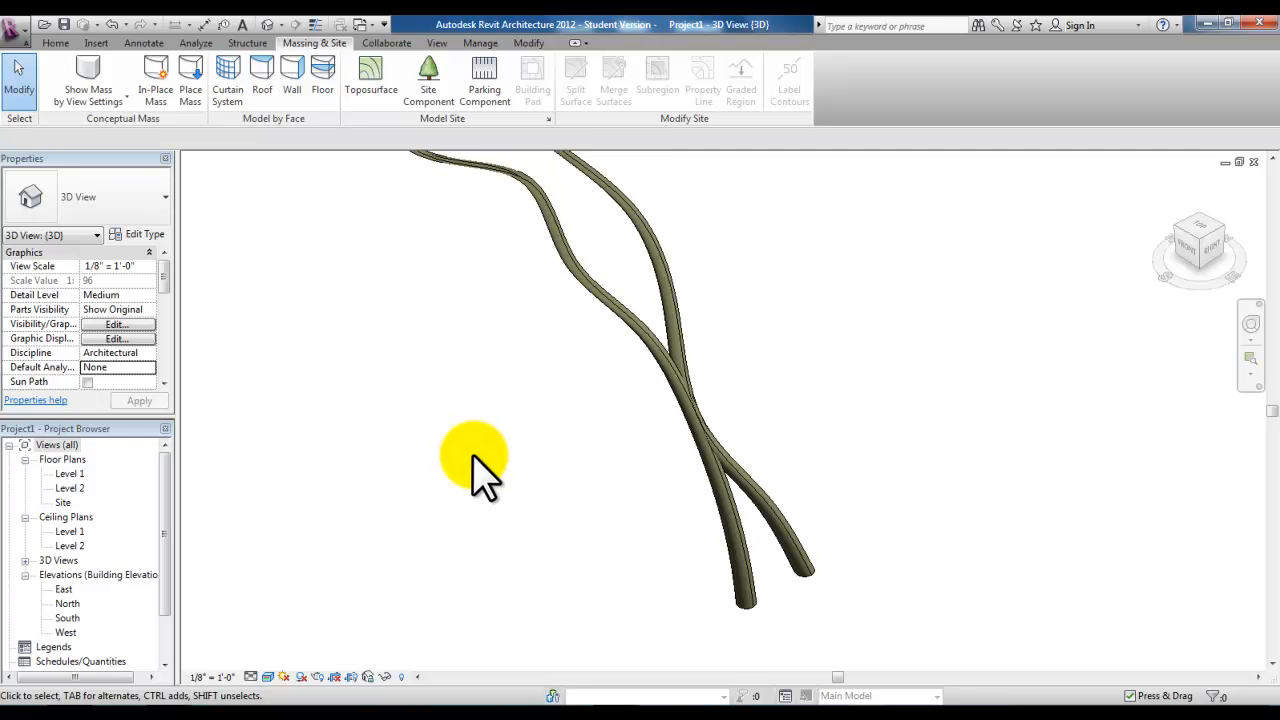
- Turn on the Mass category in the 3D view's visibility overrides and hide its Gridlines and Nodes subcategories
key(v)
key(g)
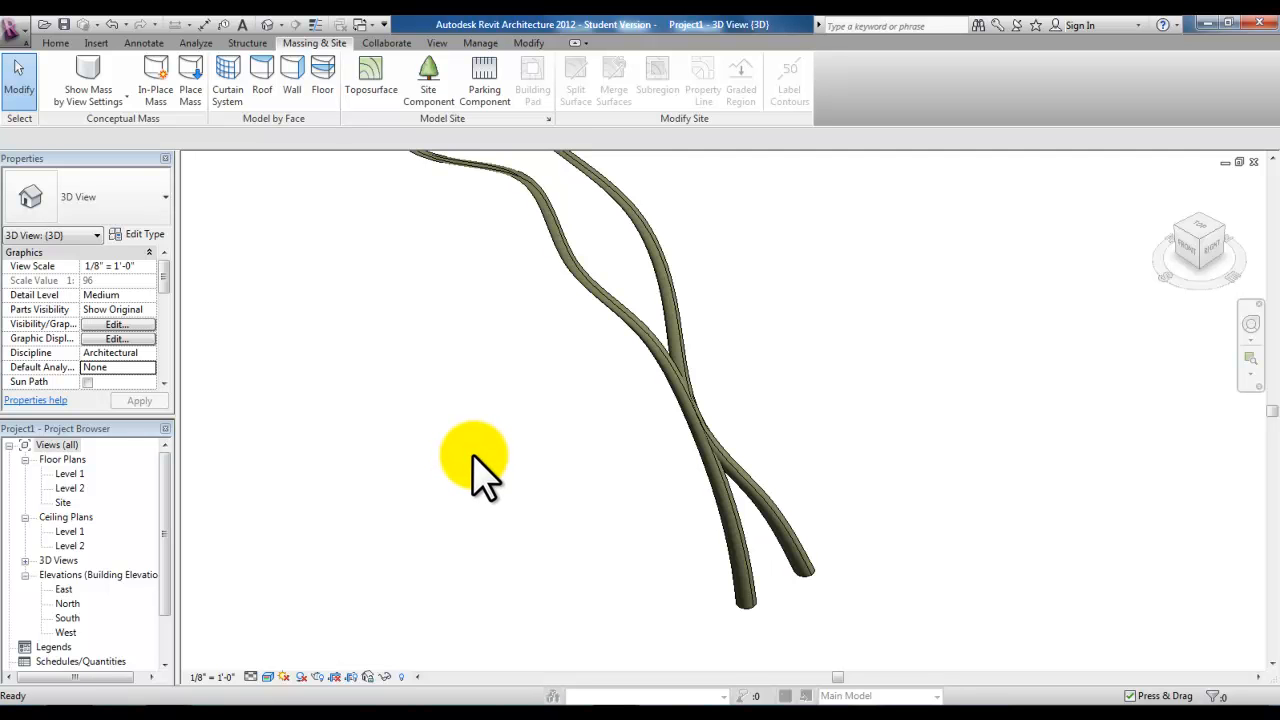
drag(466, 114, 770, 129)
drag(907, 263, 934, 328)
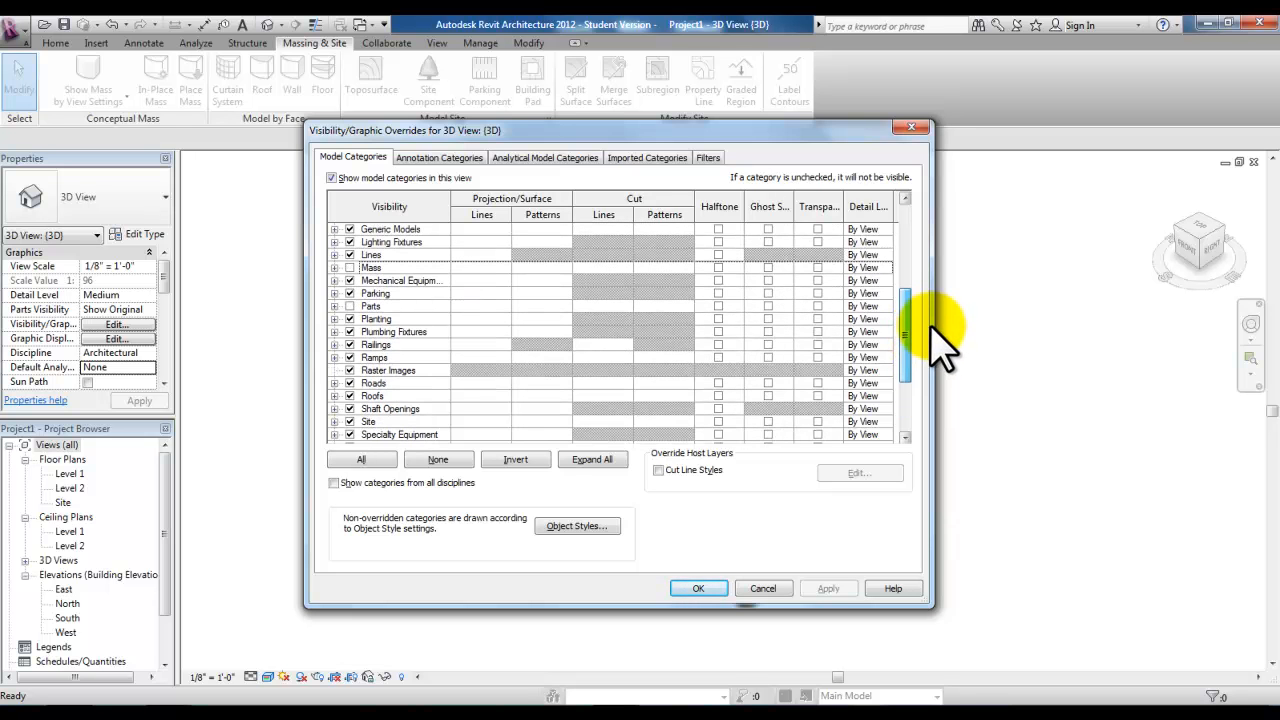
click(336, 268)
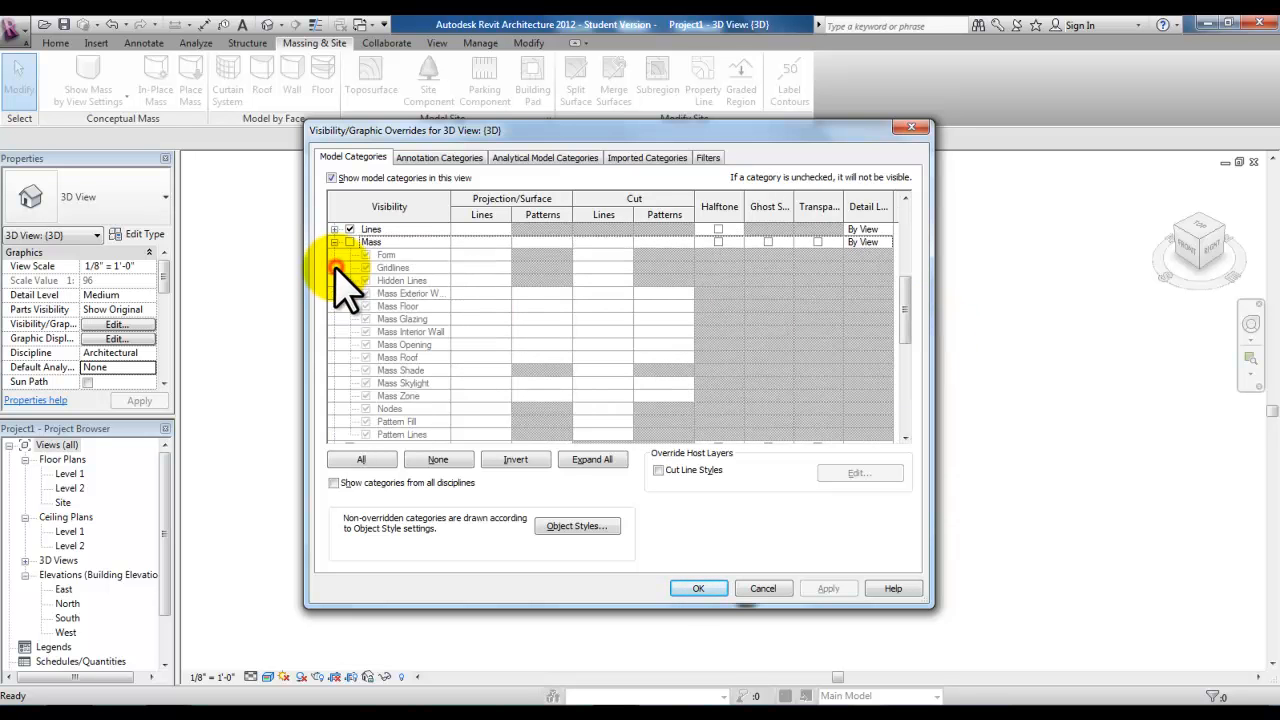
click(350, 243)
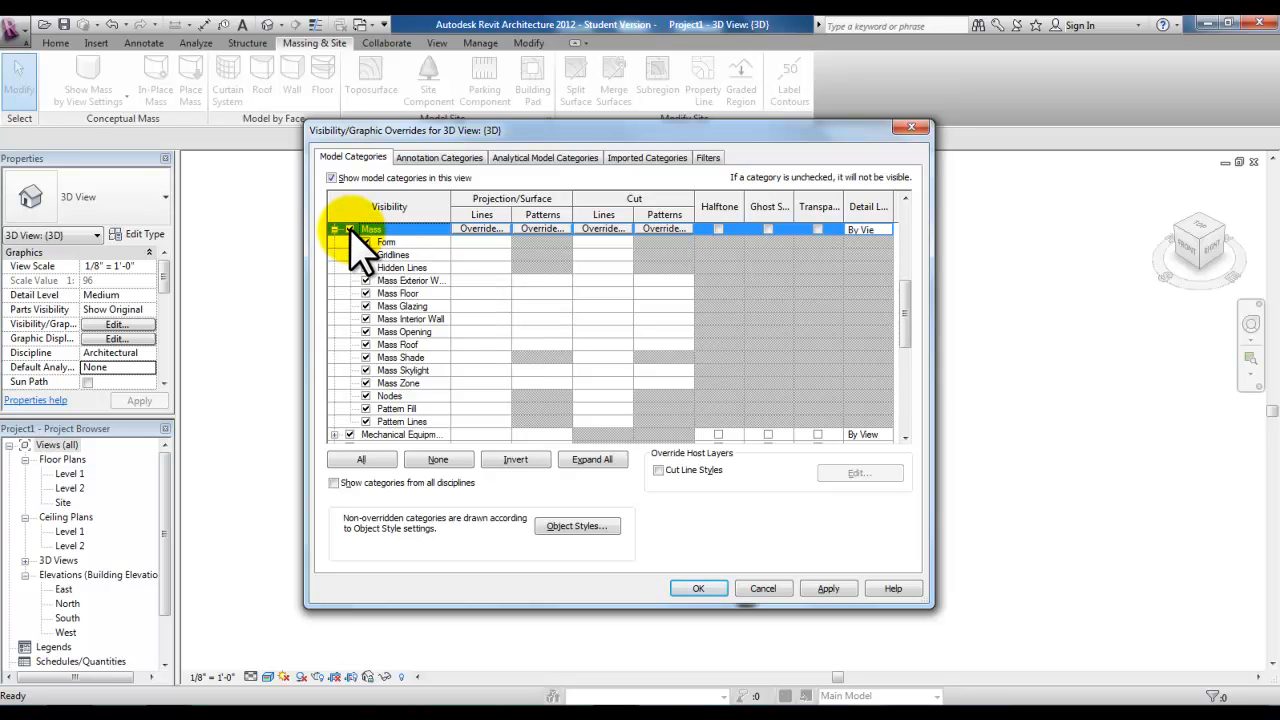
drag(657, 134, 373, 103)
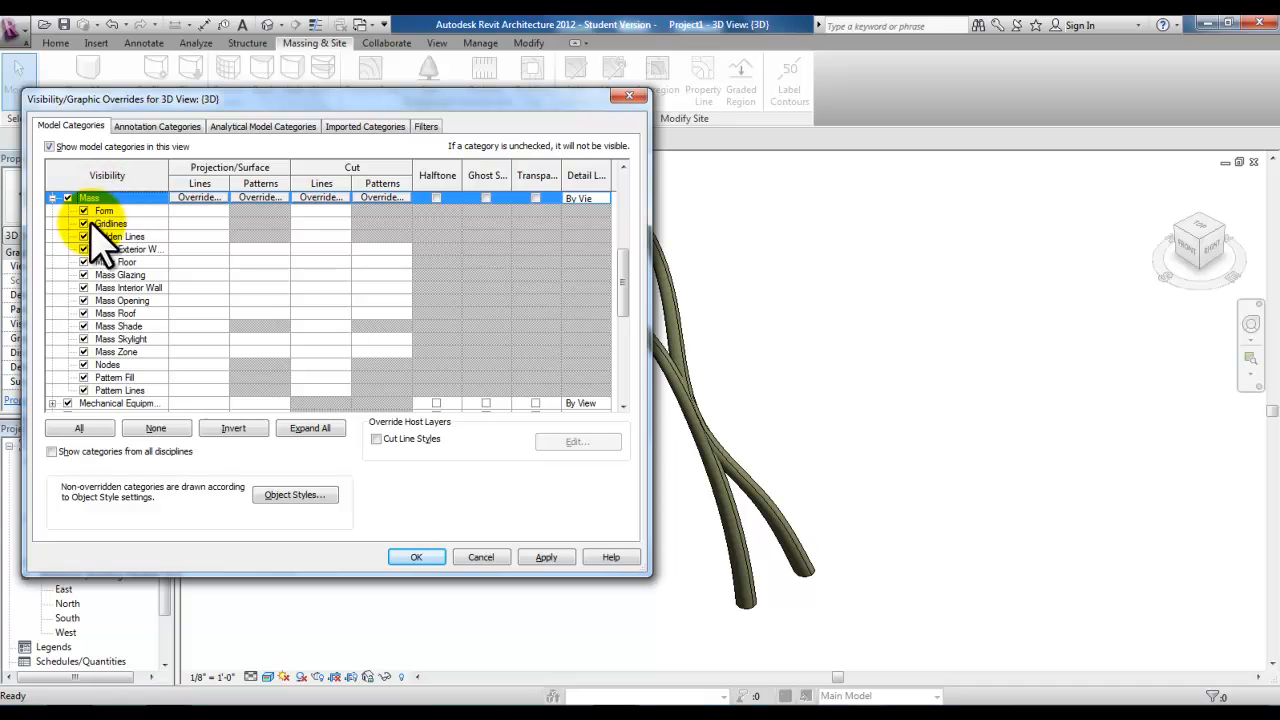
click(84, 224)
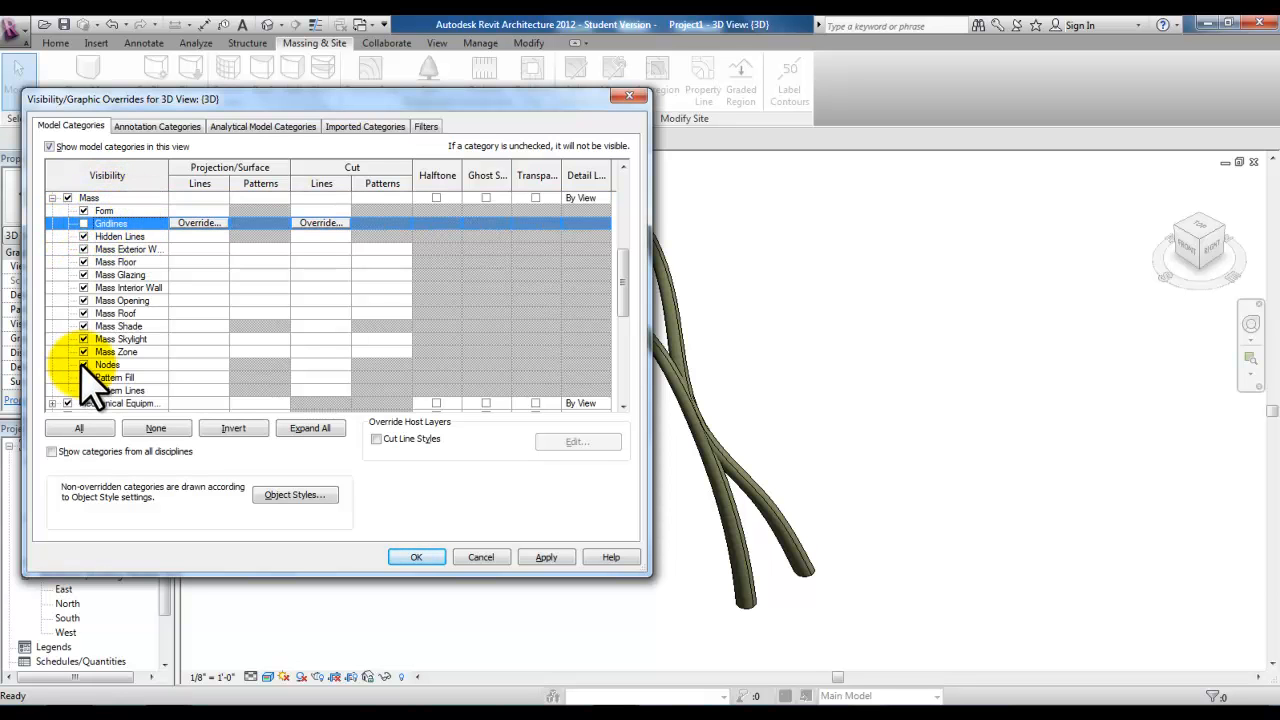
click(84, 365)
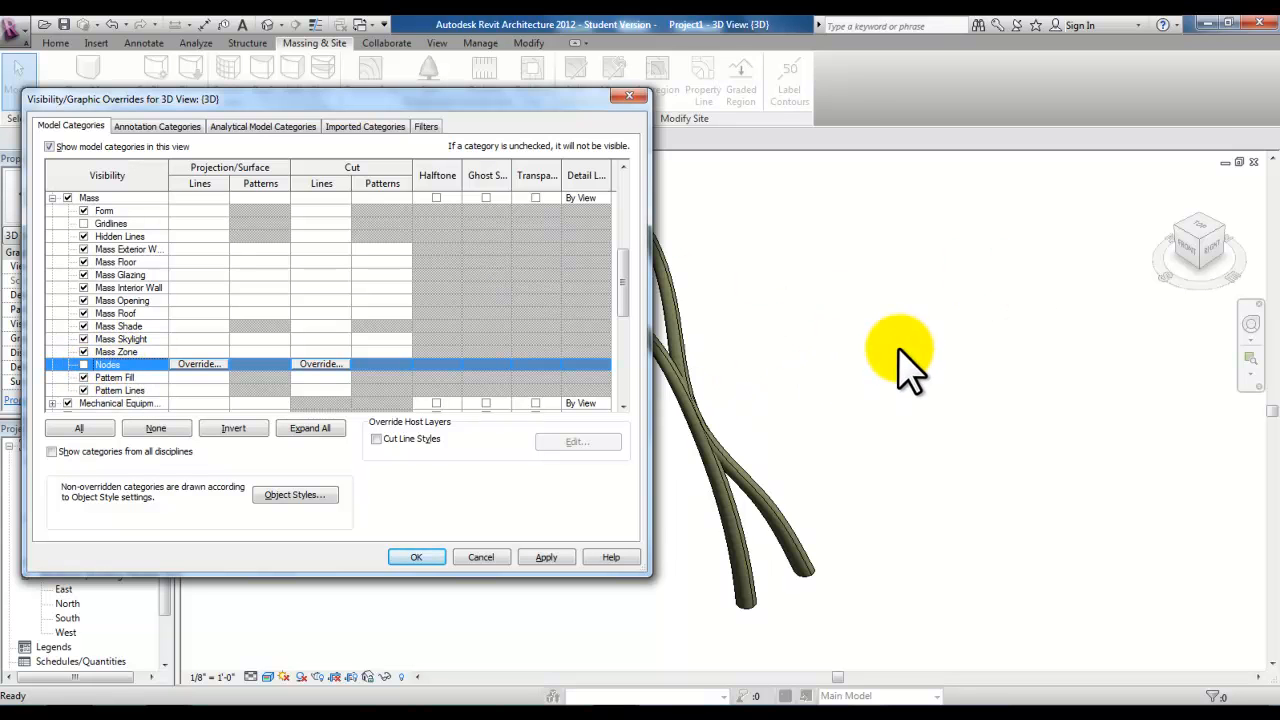
click(416, 557)
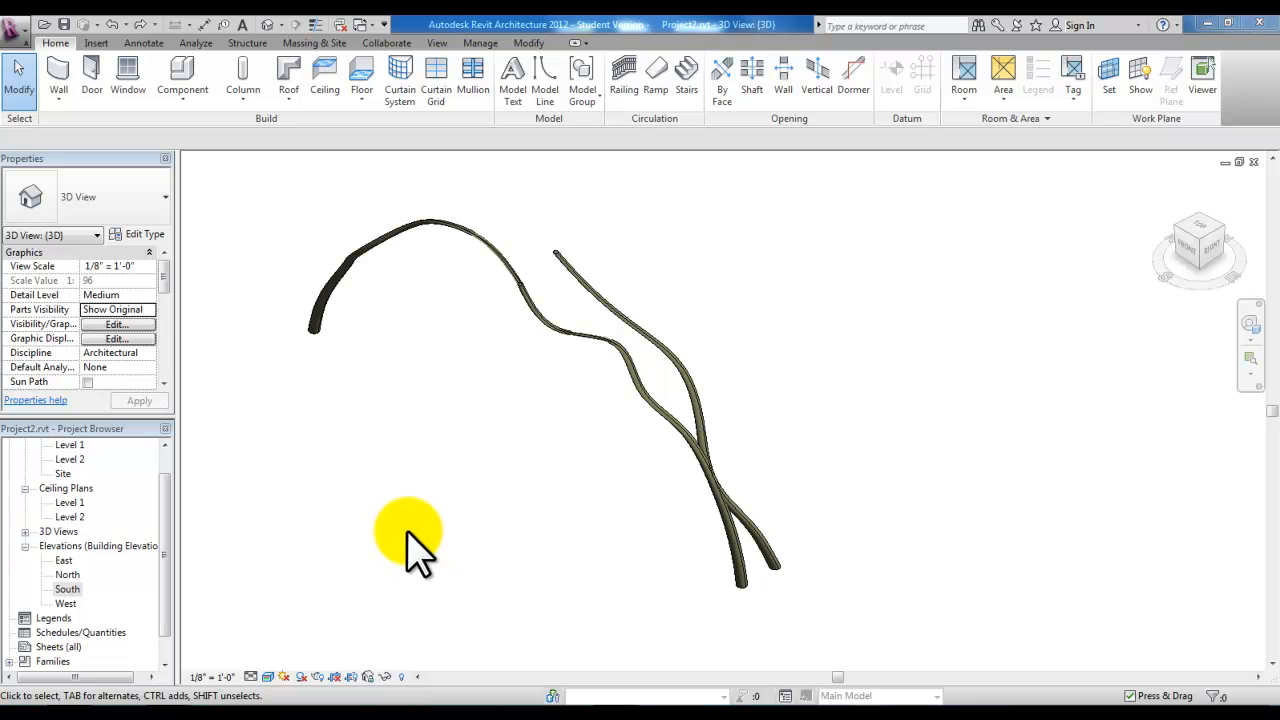
- Start an in-place mass named Mass 1 in Project2, dismissing the Show Mass notice
click(336, 44)
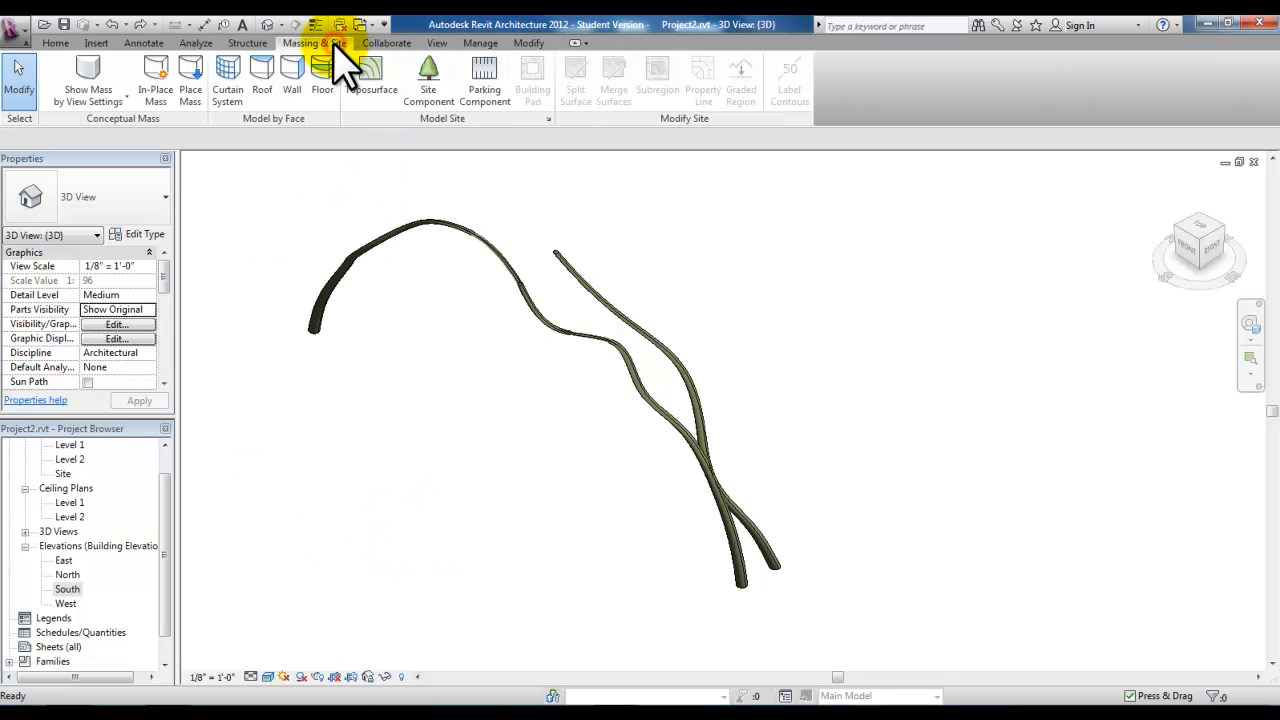
click(158, 96)
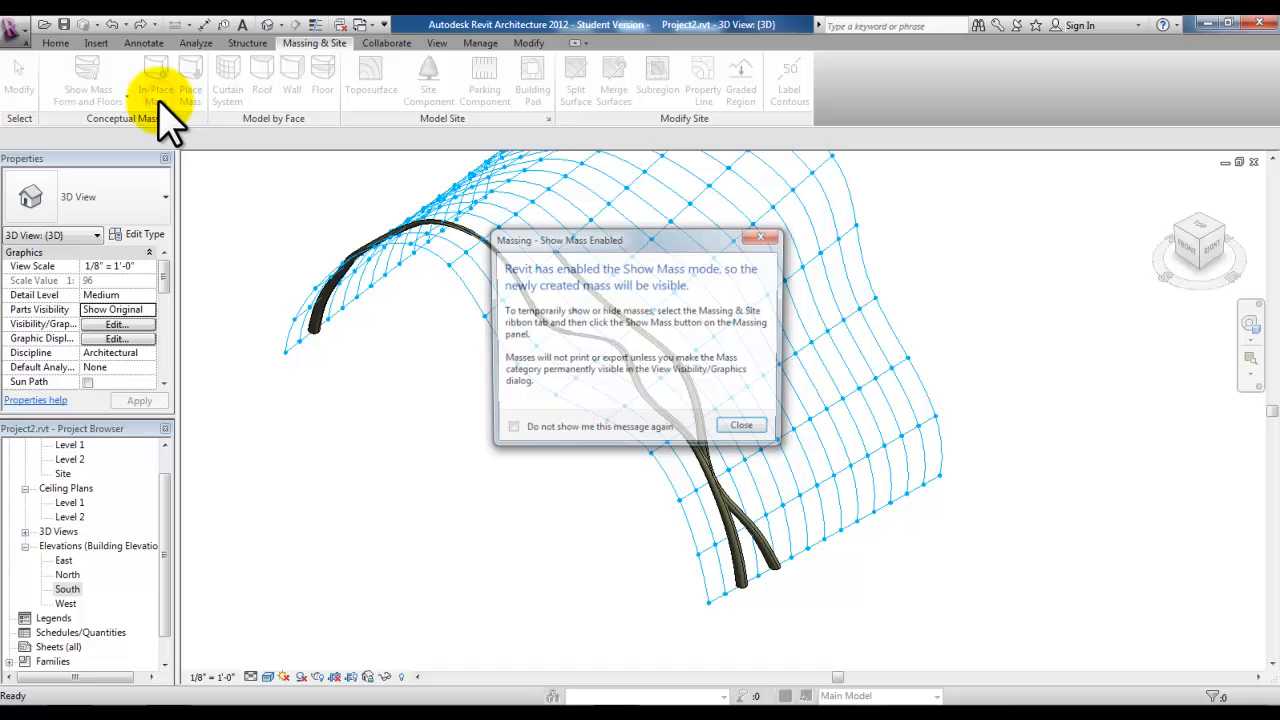
click(741, 430)
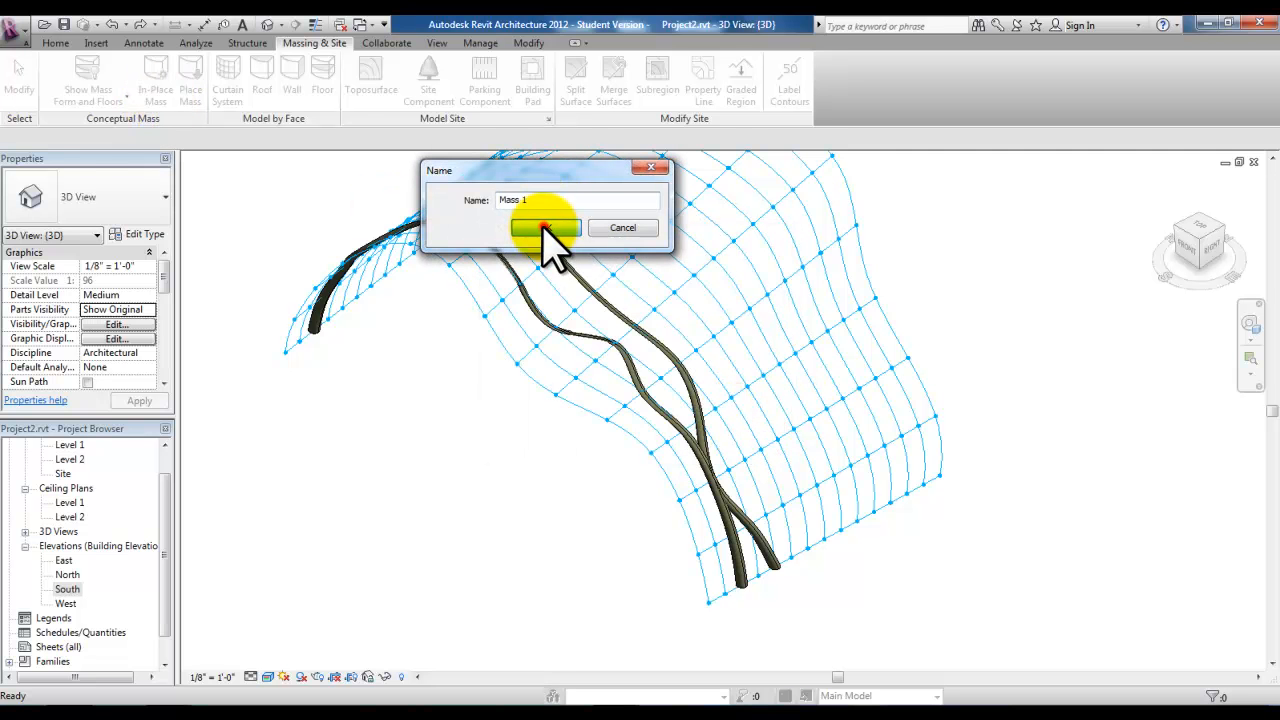
click(545, 228)
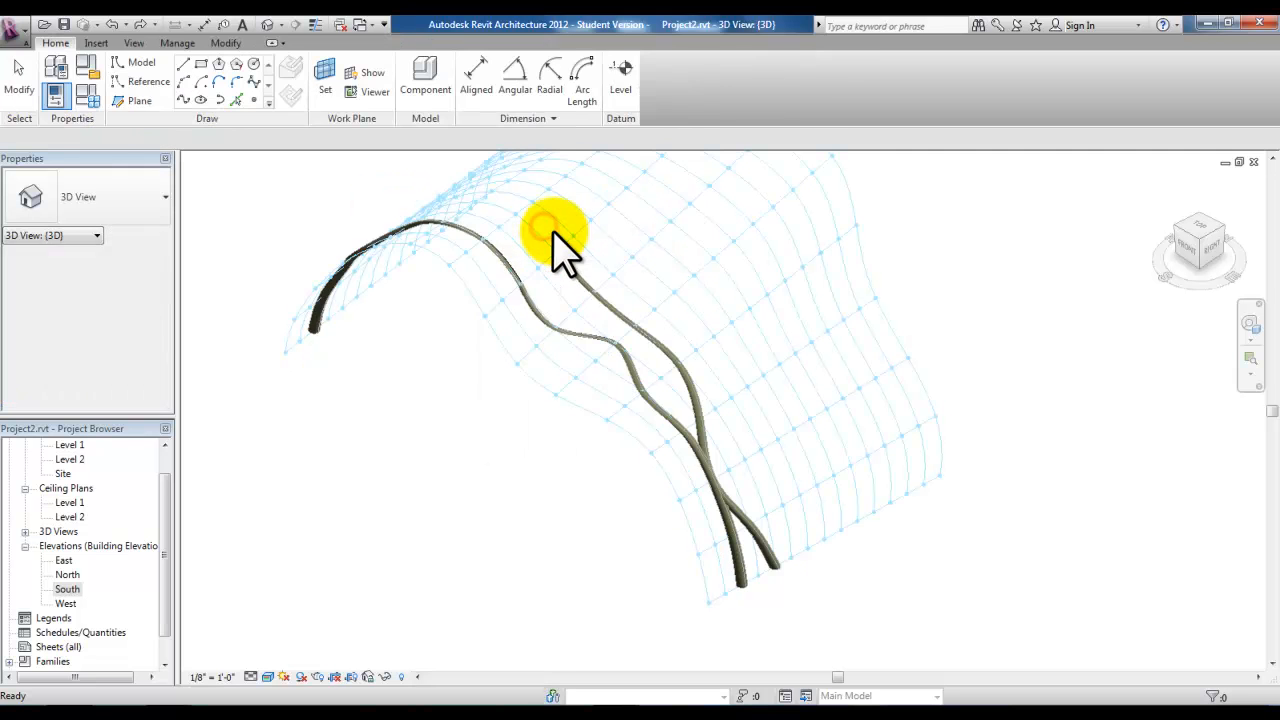
- Sketch a rectangle on Level 1 around the strands' footprint, about 218 ft along its shorter side
click(200, 64)
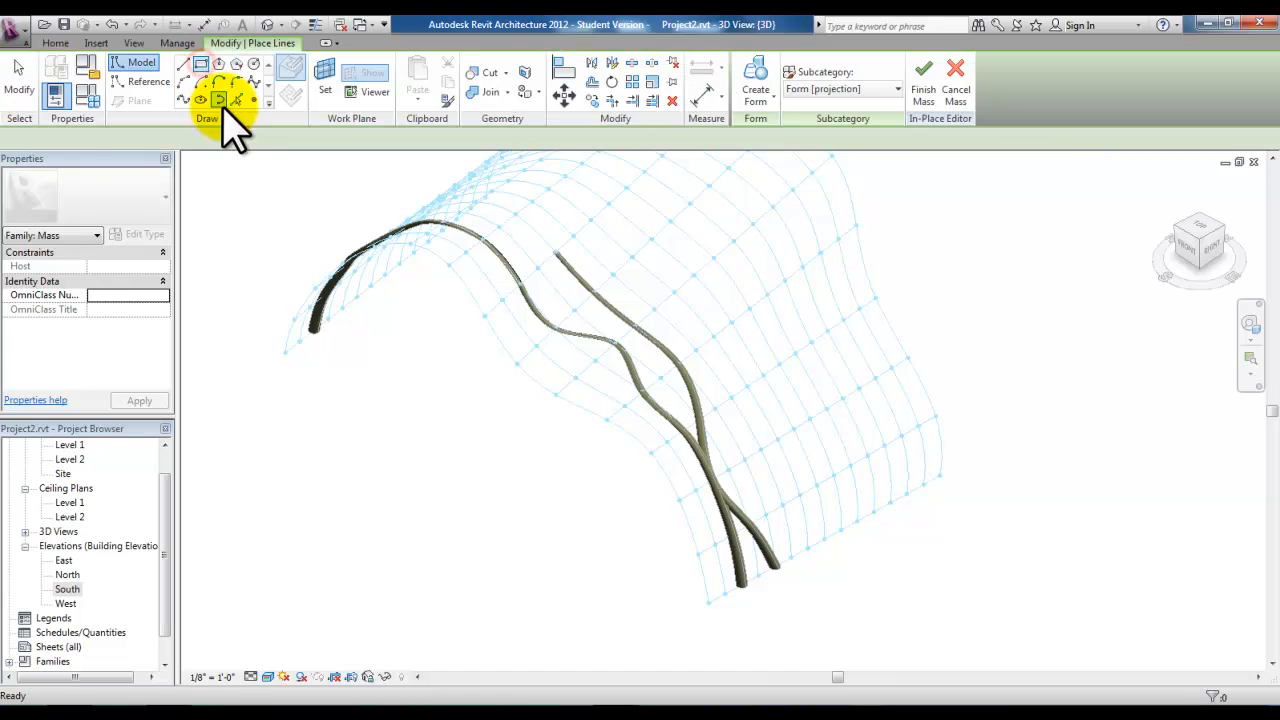
click(277, 379)
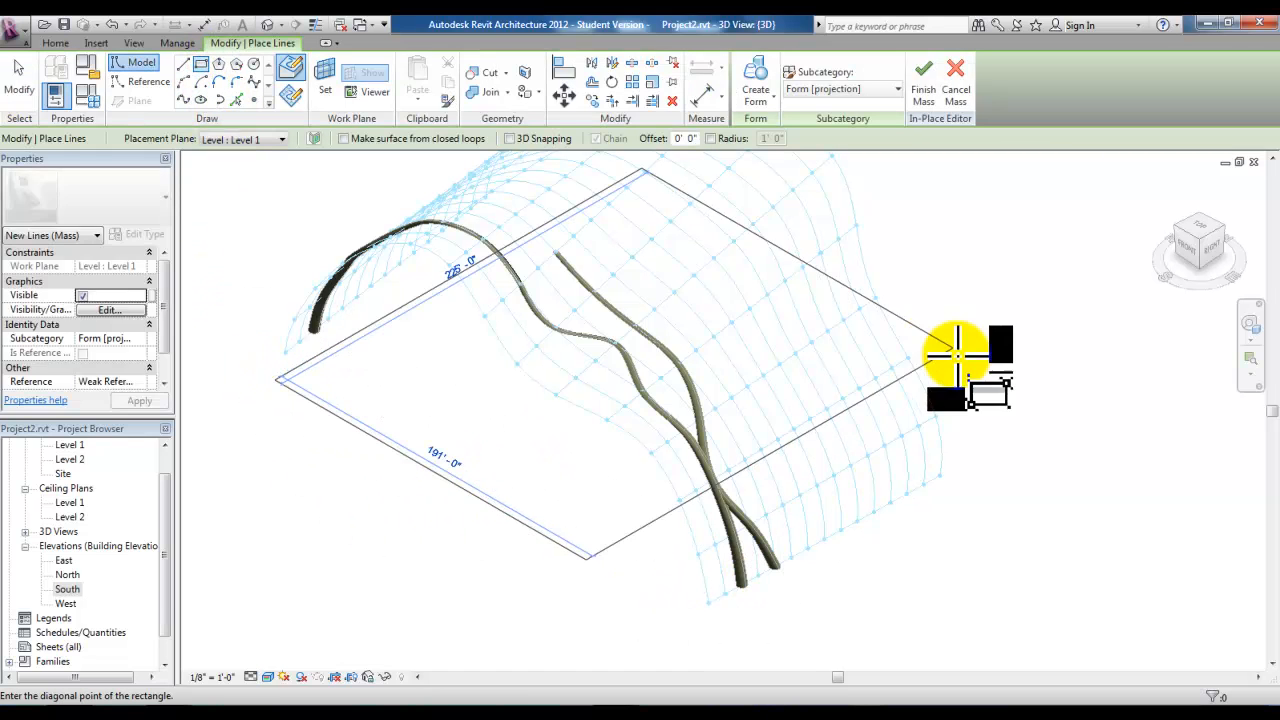
click(1028, 404)
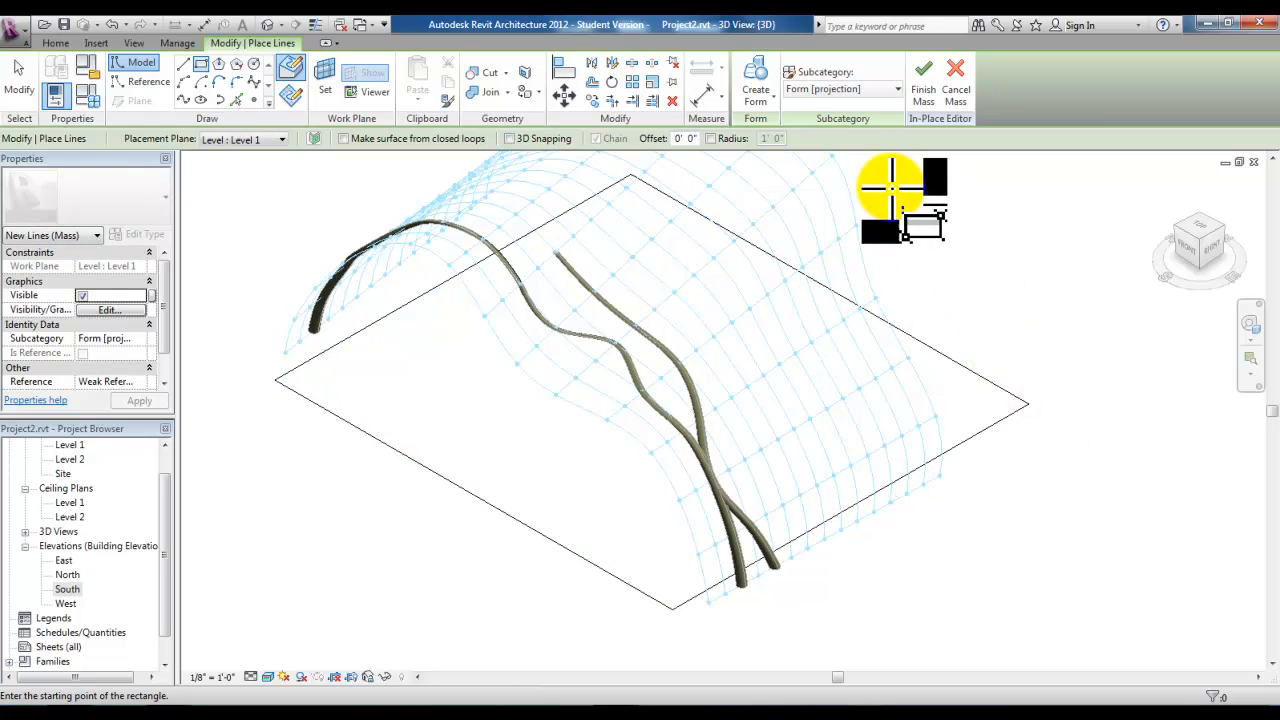
key(Escape)
key(Escape)
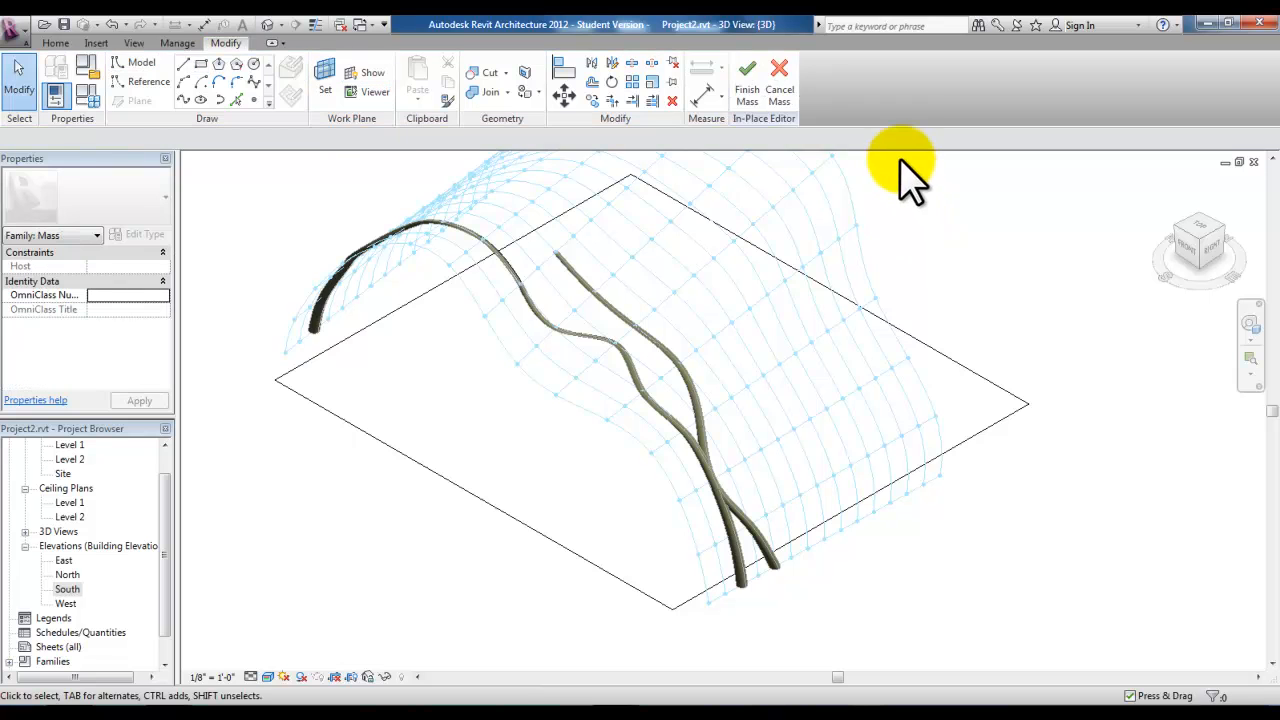
- Create a solid form from the rectangle and raise its top face to a height of about 123 ft
key(Tab)
click(912, 343)
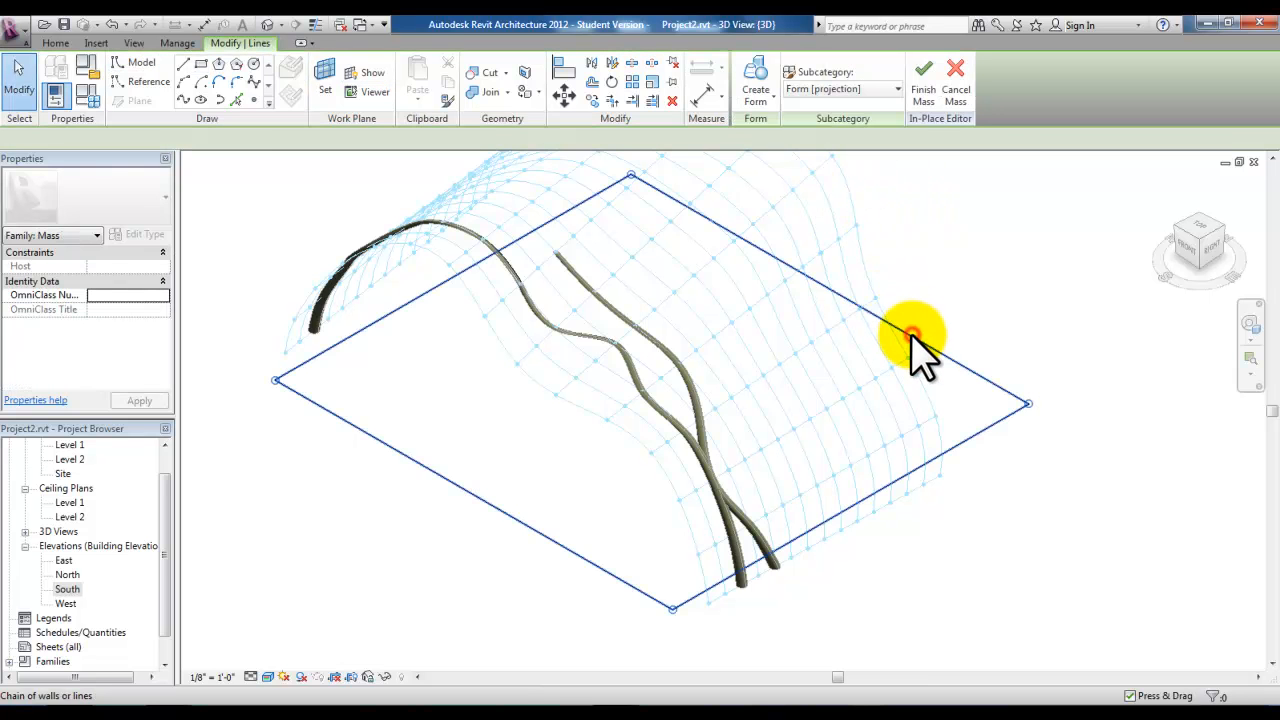
click(758, 98)
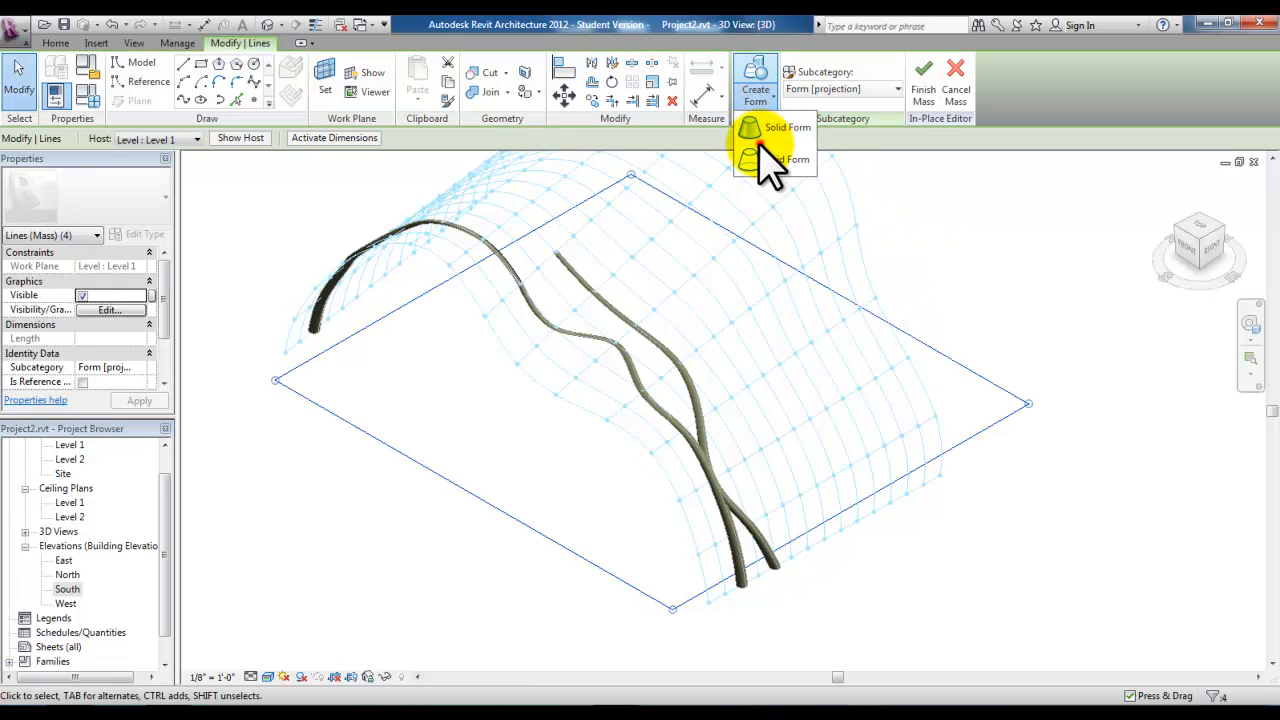
click(772, 127)
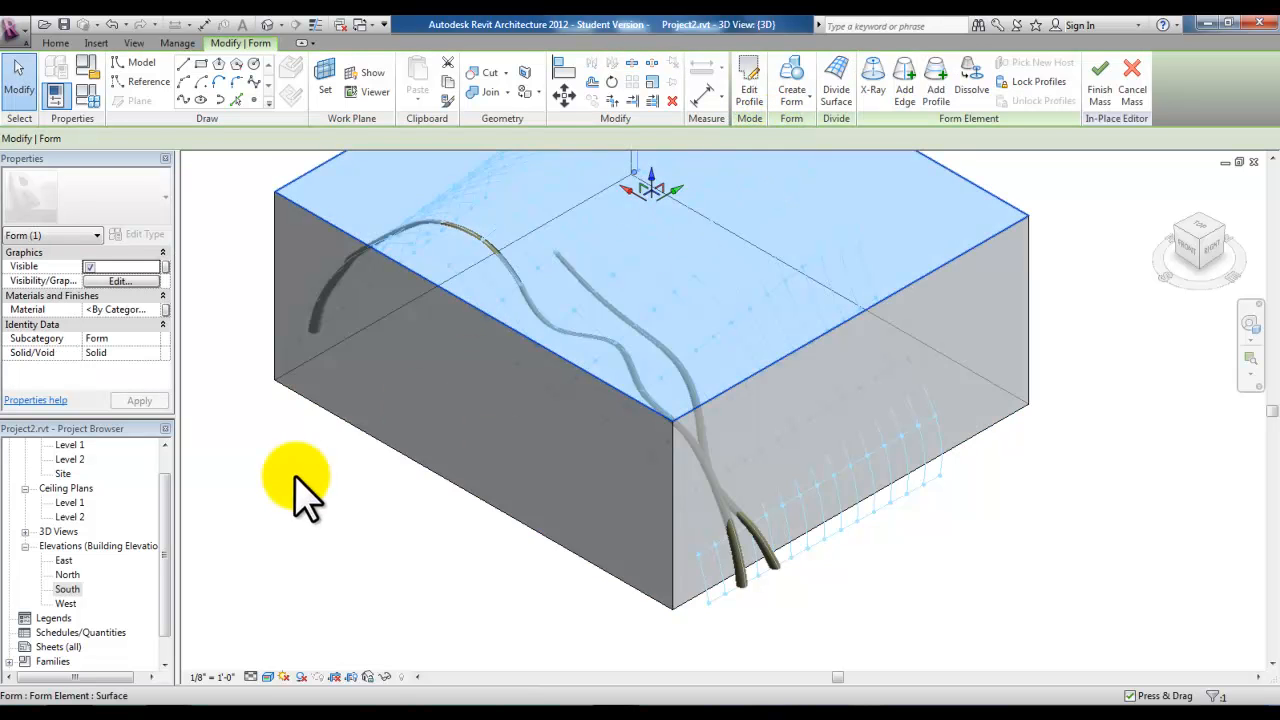
scroll(294, 480, down, 3)
middle_drag(294, 480, 300, 515)
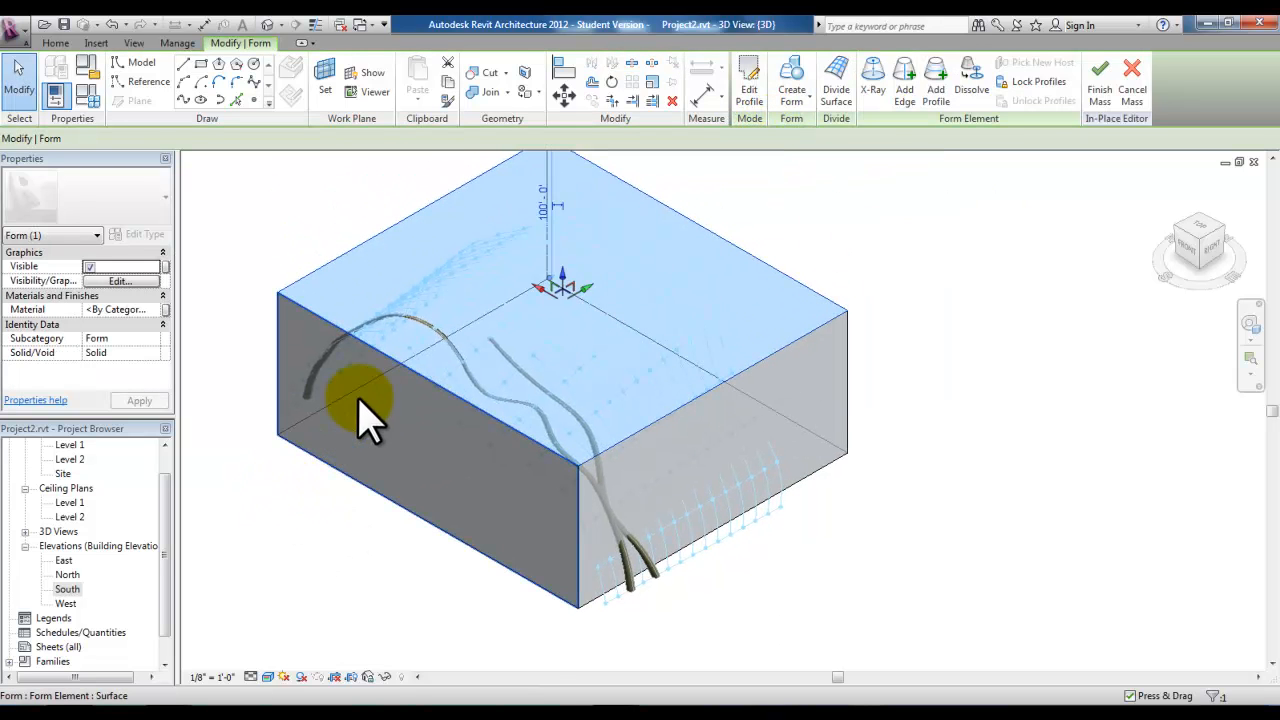
drag(560, 268, 560, 236)
click(371, 487)
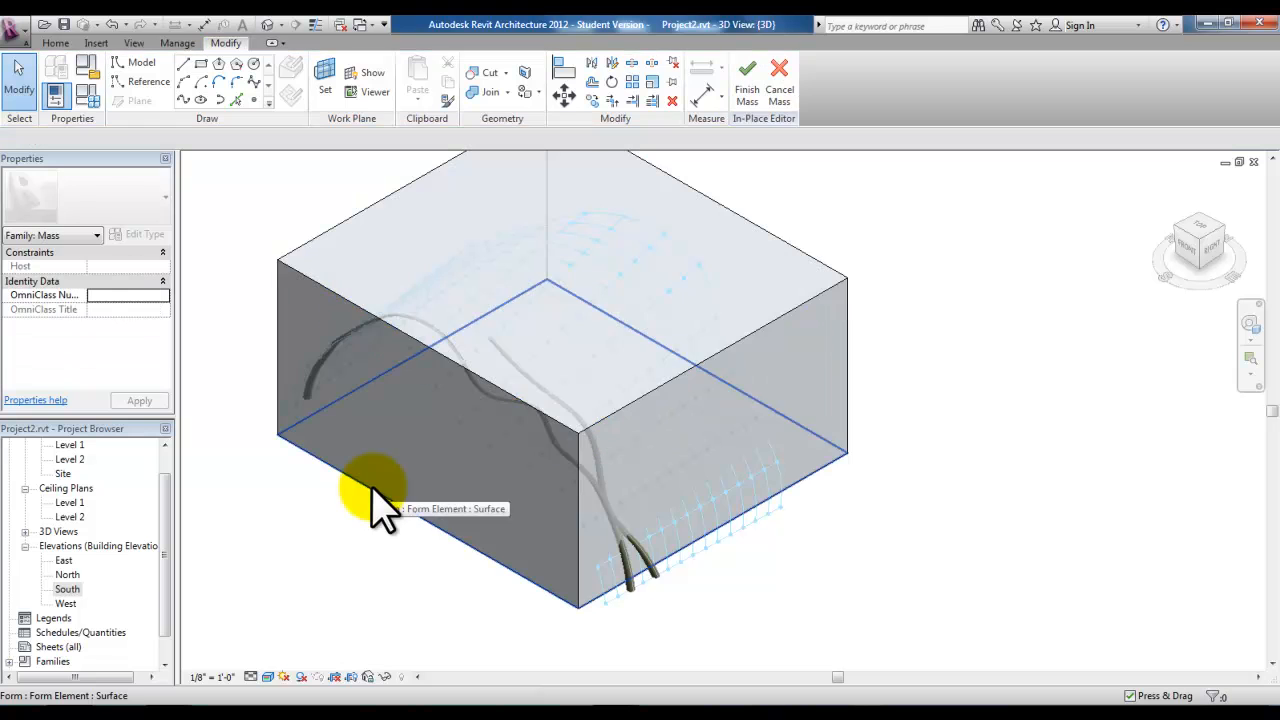
- Draw a wavy arched spline on the box's front face, running between its two lower corners and roughly following the strands' profile
click(415, 400)
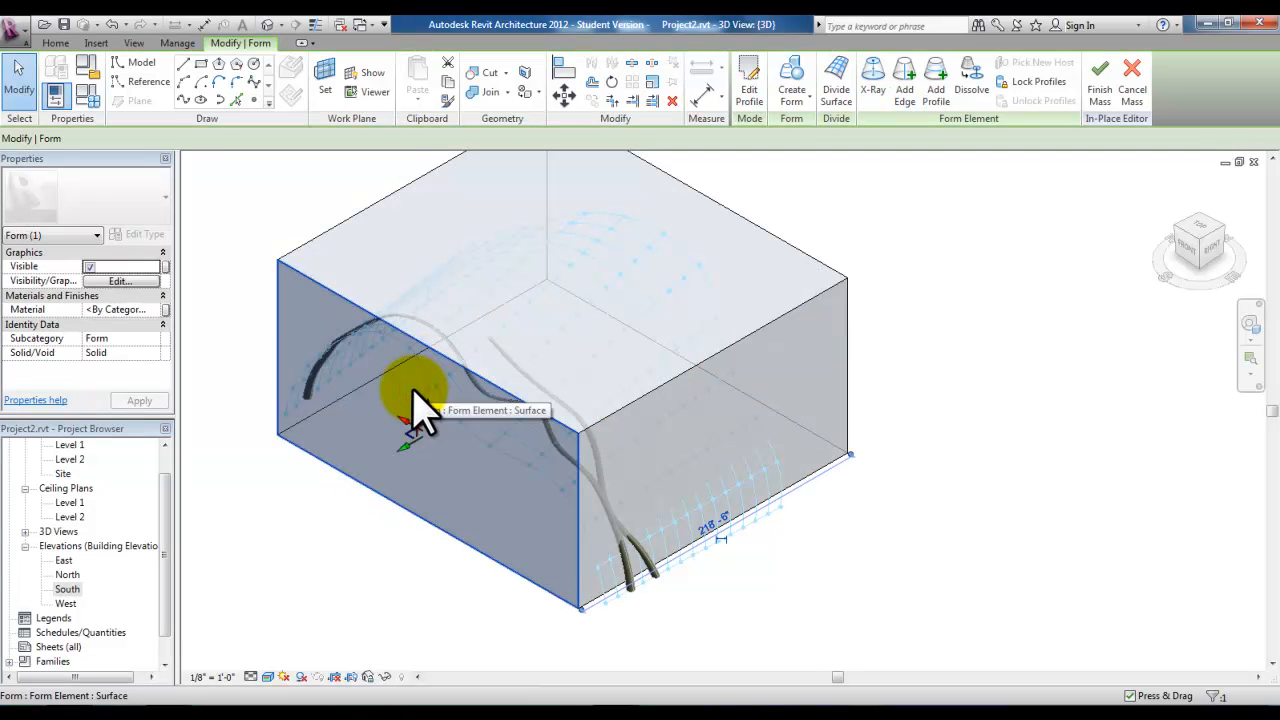
click(1190, 255)
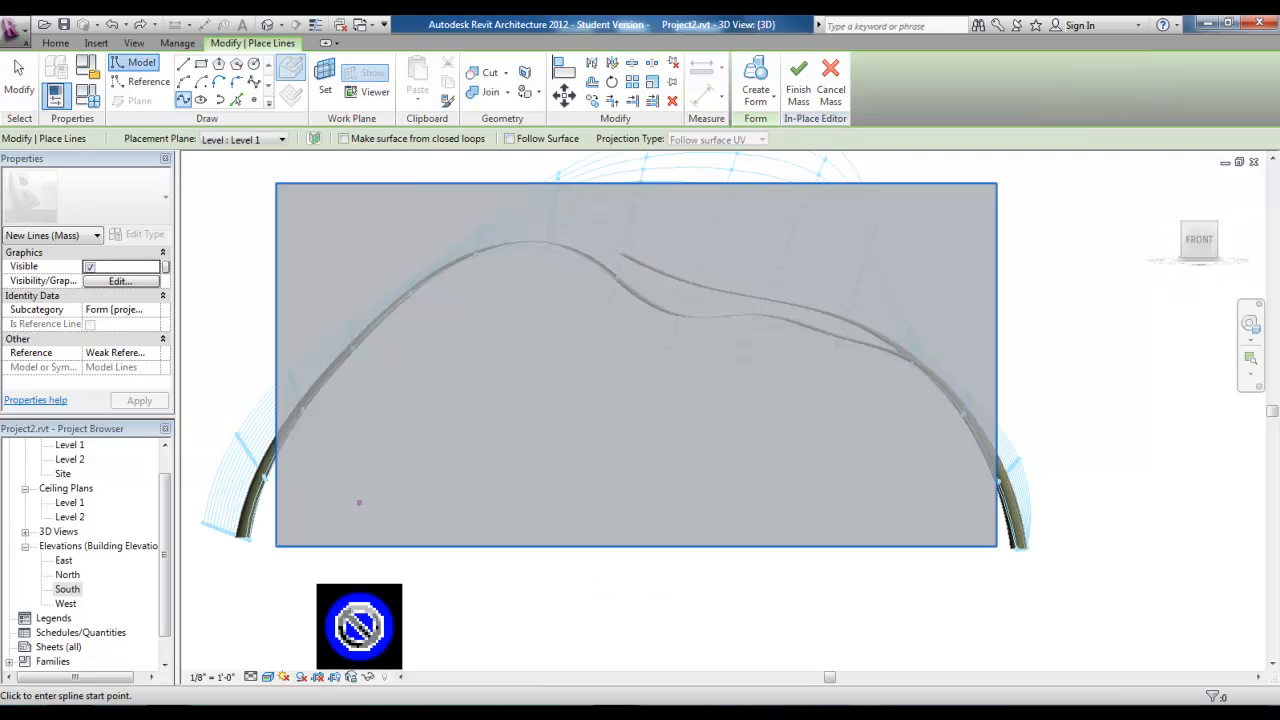
click(290, 546)
click(293, 466)
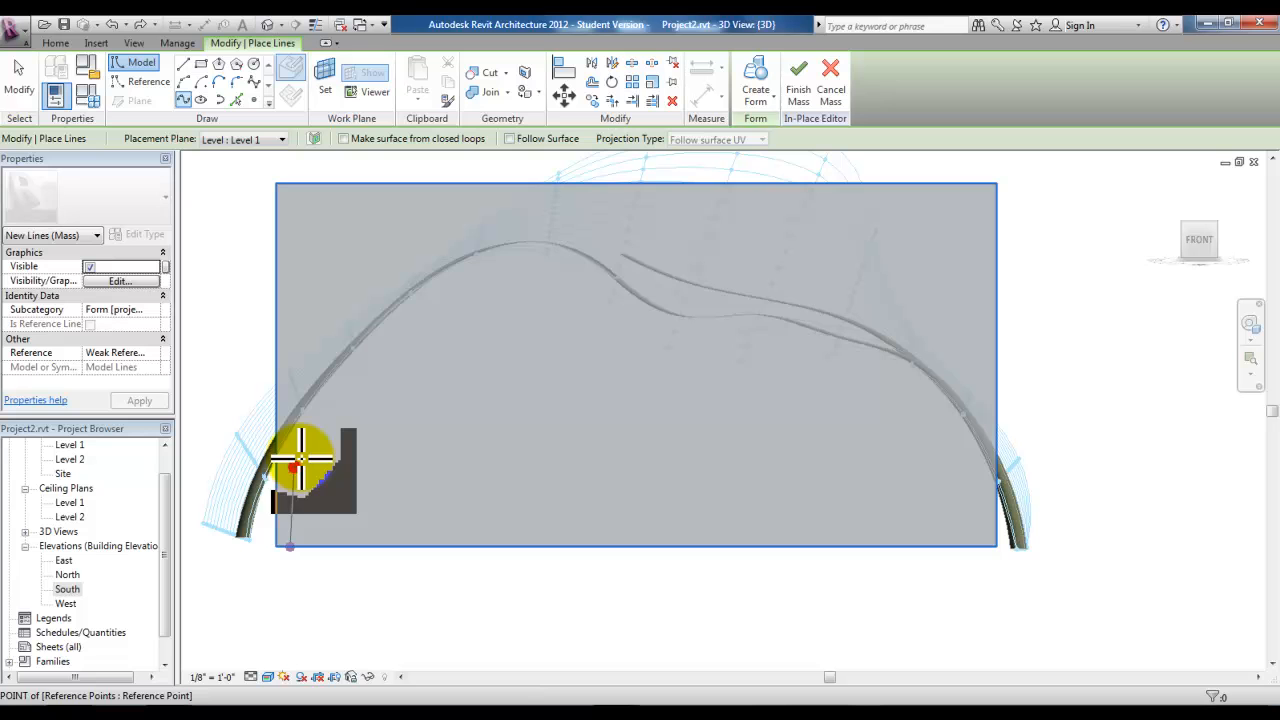
click(340, 399)
click(425, 308)
click(501, 270)
click(581, 304)
click(631, 341)
click(729, 381)
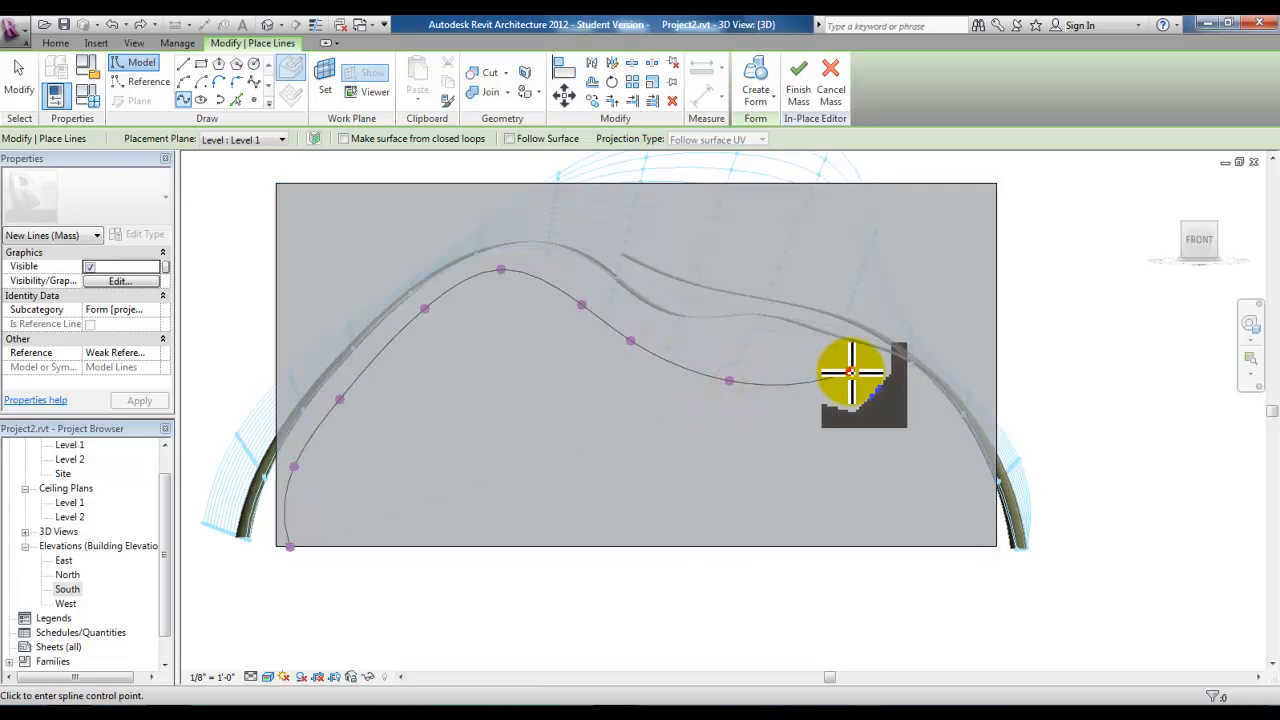
click(851, 372)
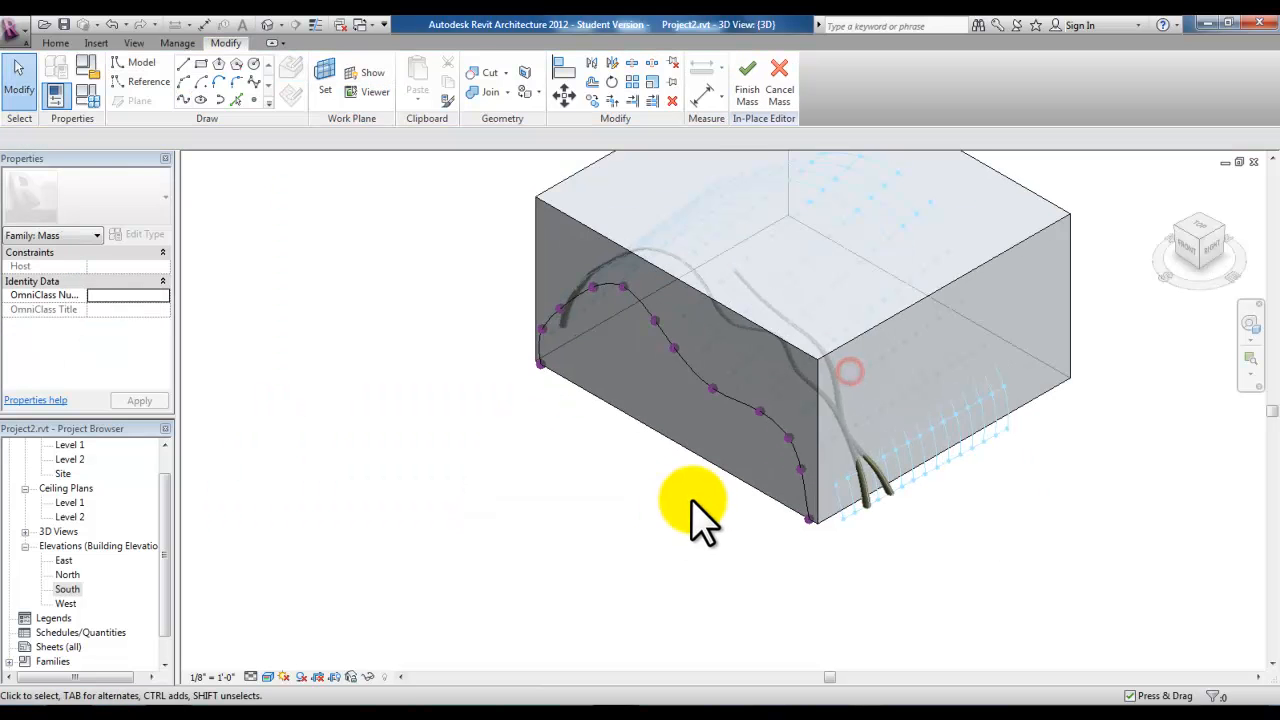
- Create a curved surface form from the spline on the box's front face
middle_drag(682, 500, 533, 619)
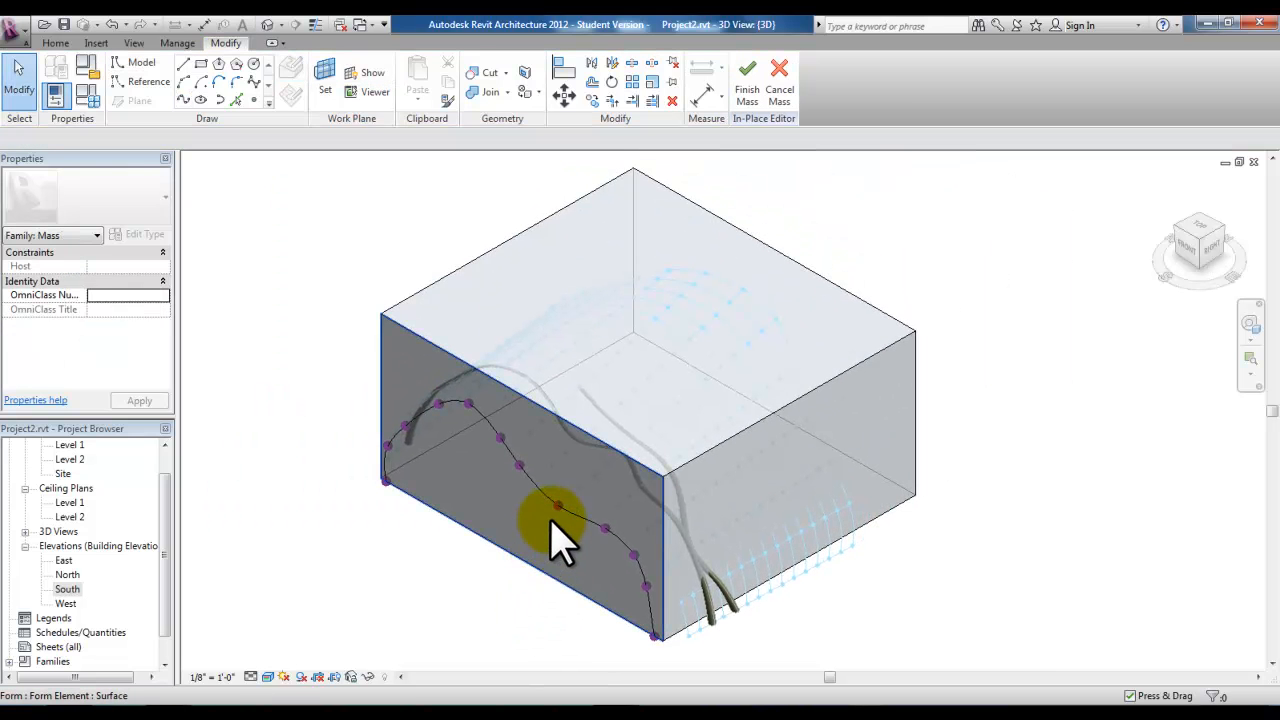
click(545, 495)
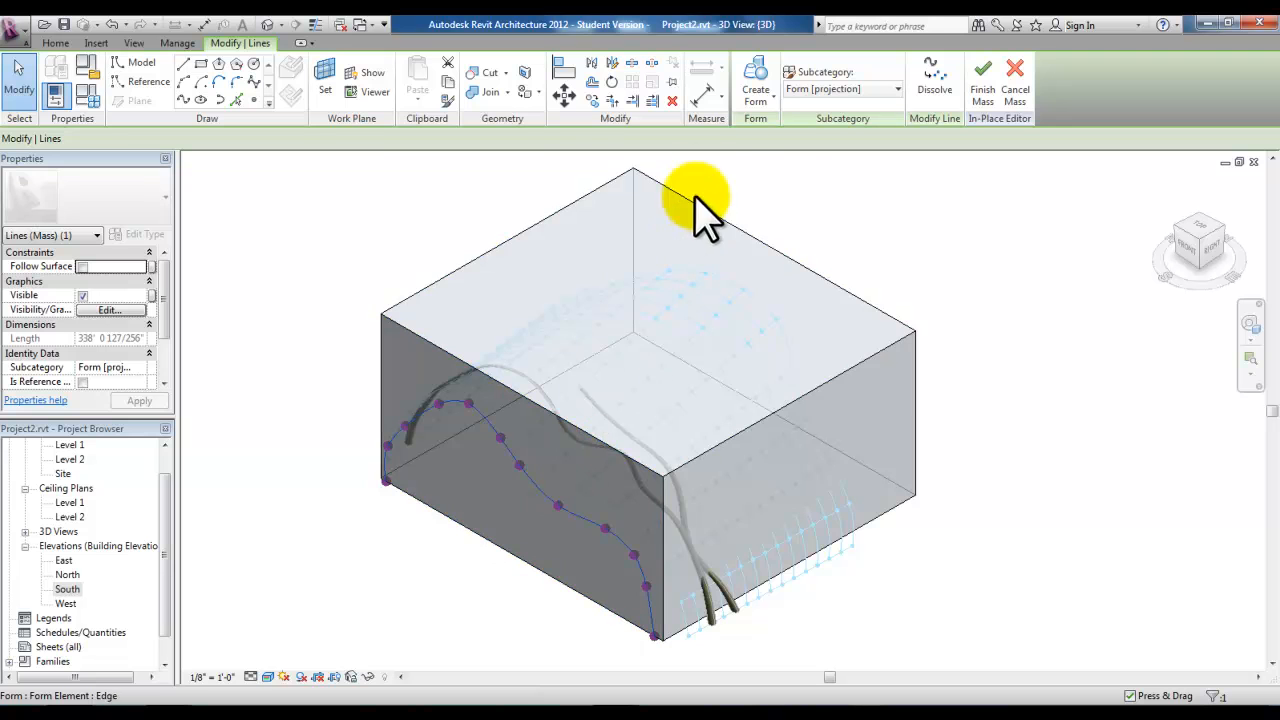
click(756, 100)
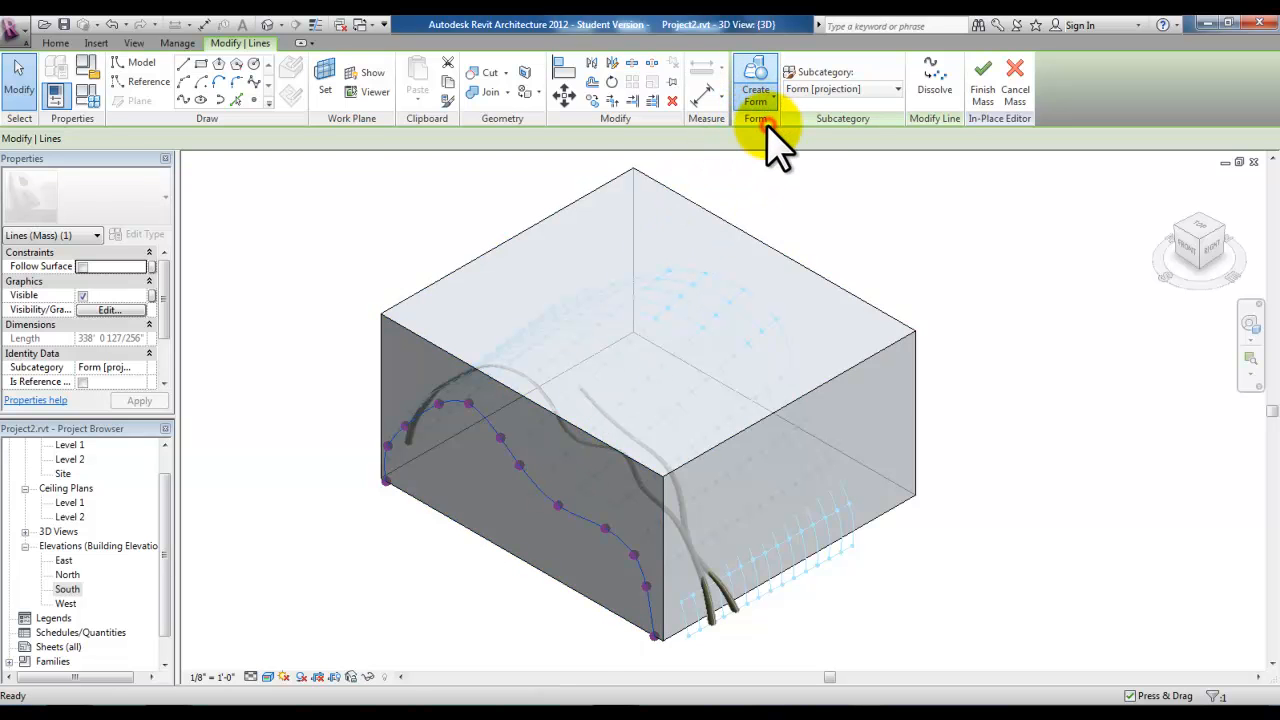
click(773, 139)
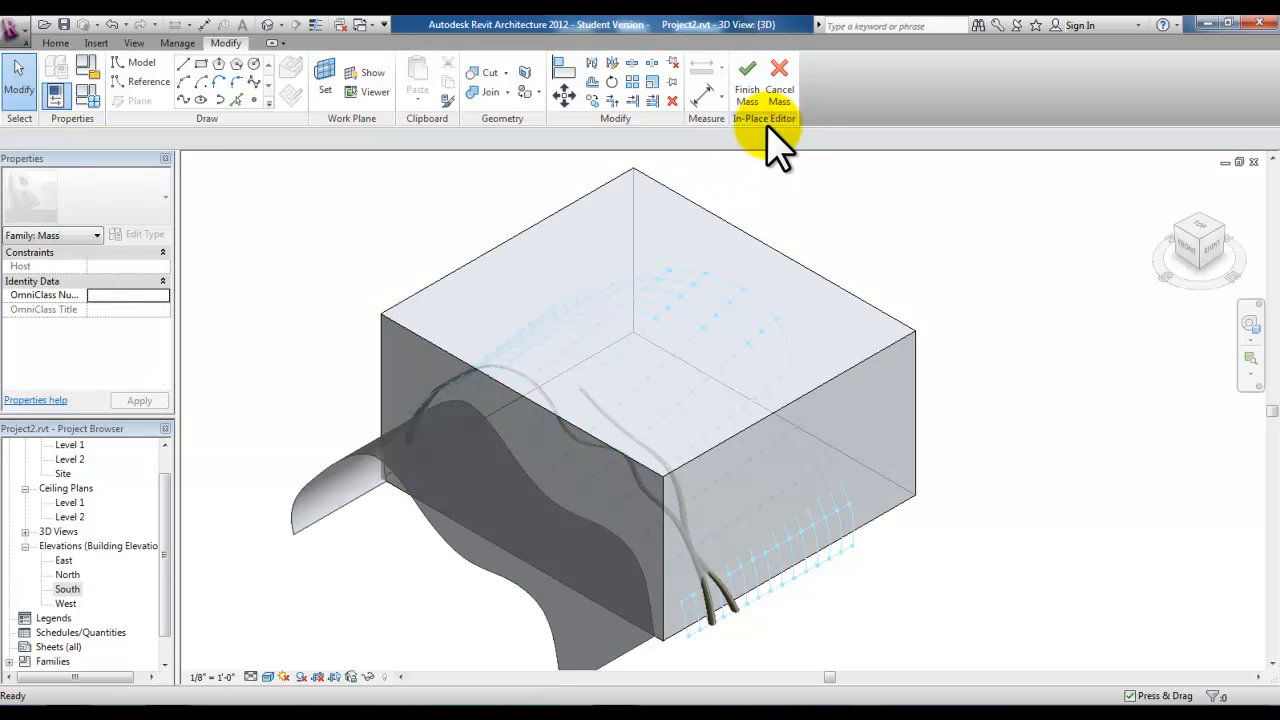
- Delete the box form, keeping the curved surface
key(Tab)
click(727, 245)
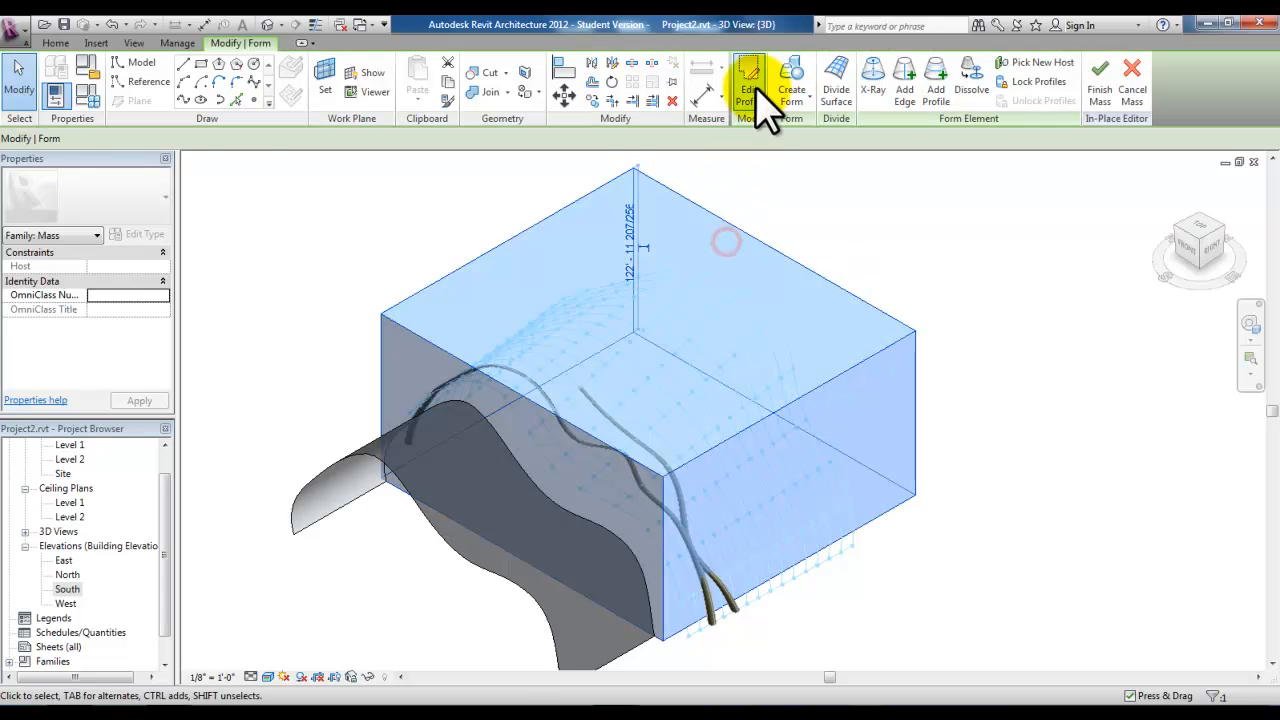
click(672, 101)
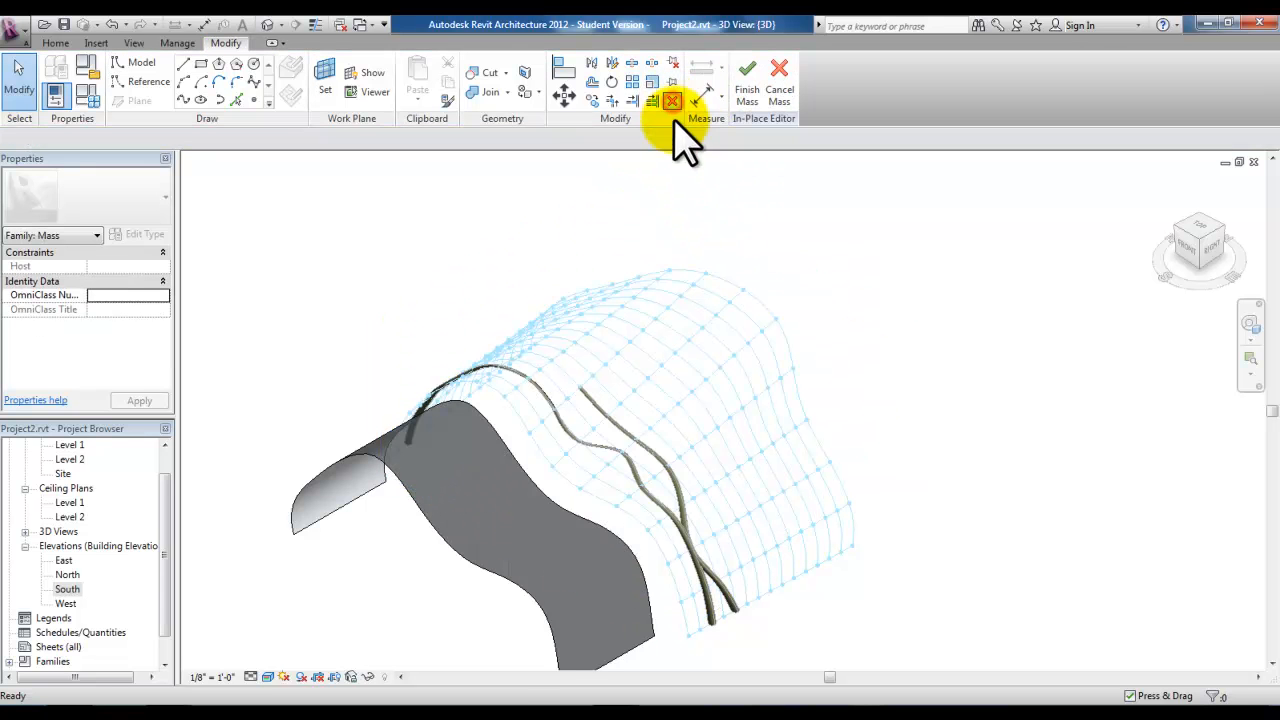
- Stretch the curved surface's rear edge backward to the far end of the divided surface grid
click(600, 545)
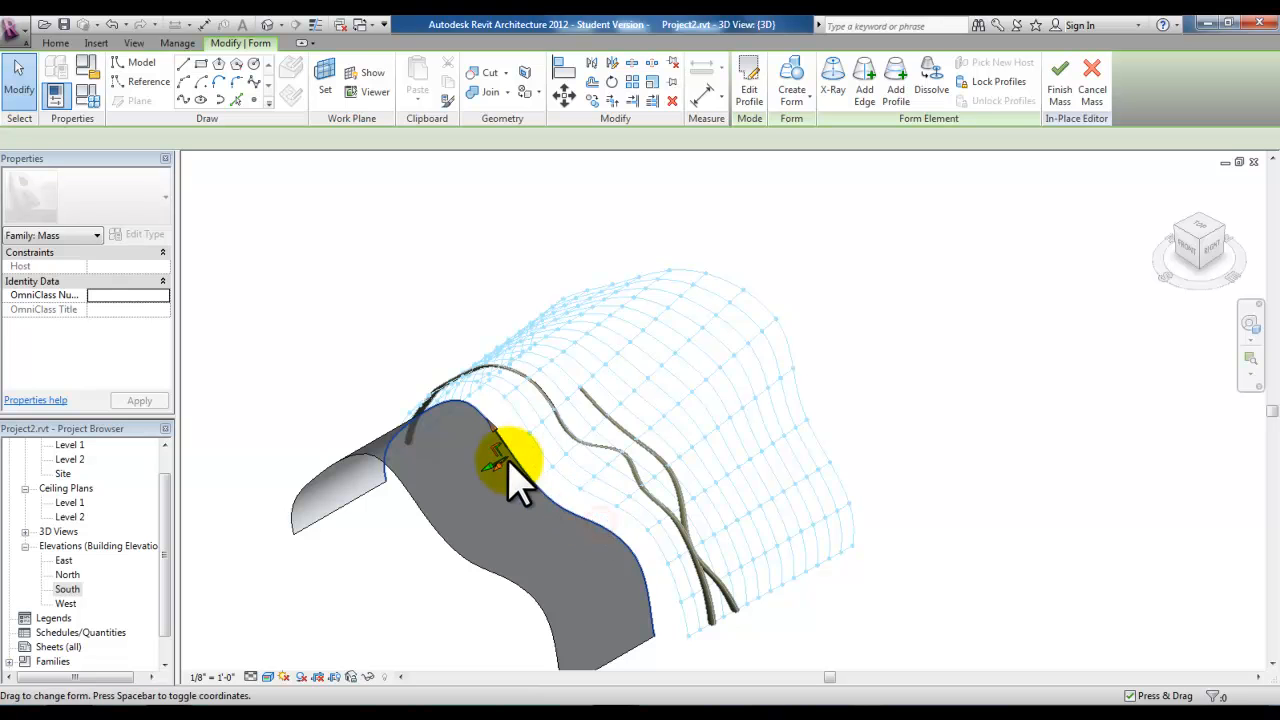
drag(487, 468, 722, 352)
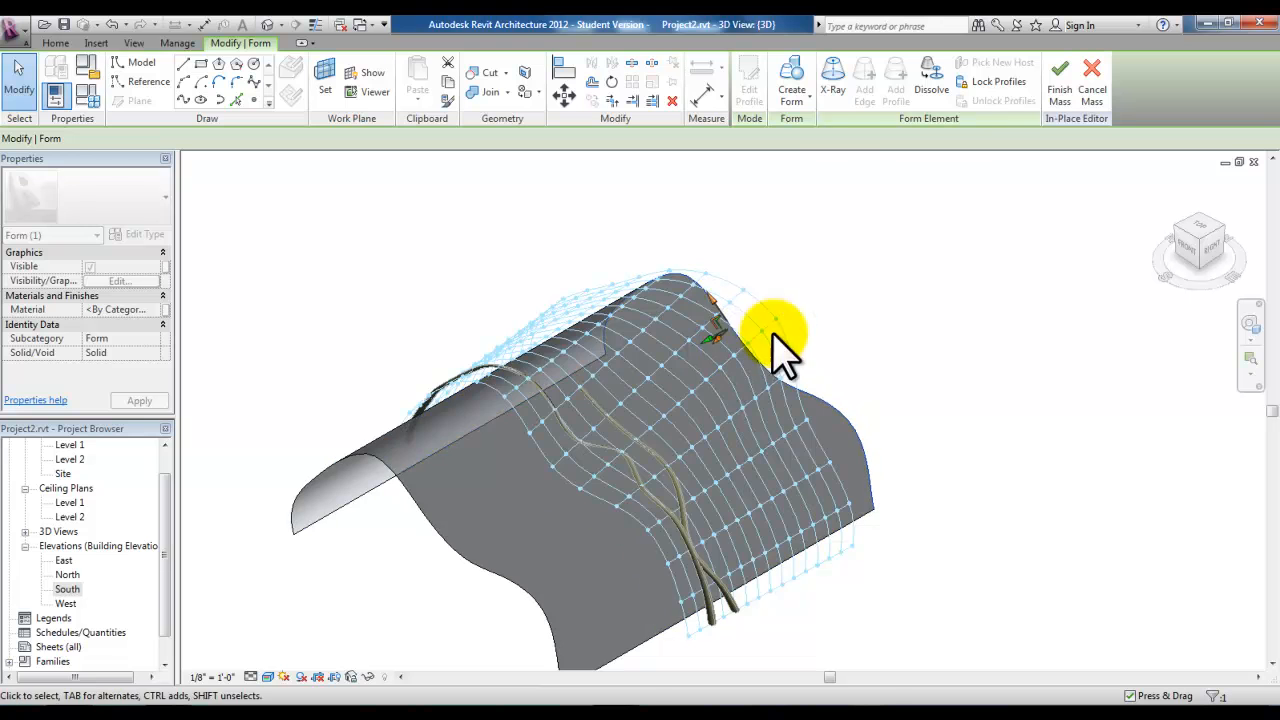
click(908, 385)
middle_drag(914, 583, 931, 530)
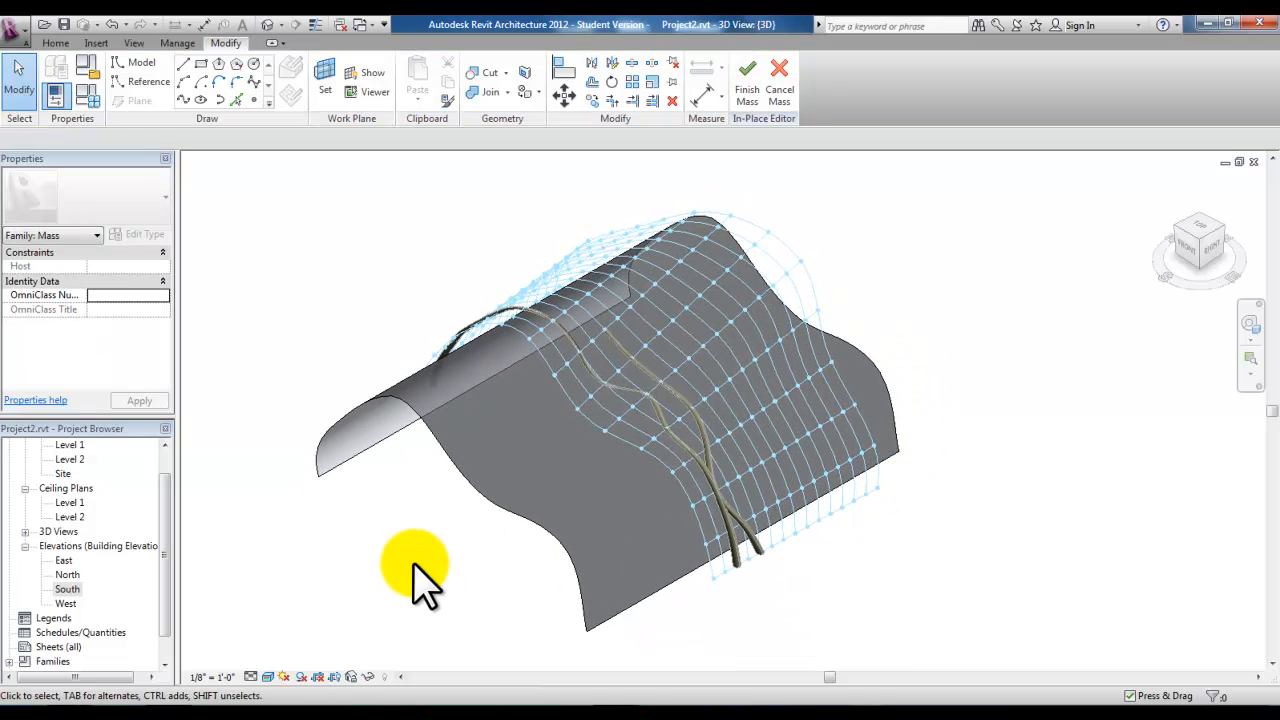
- Pull the curved surface's front edge back toward the strands to shorten its overhang
click(476, 490)
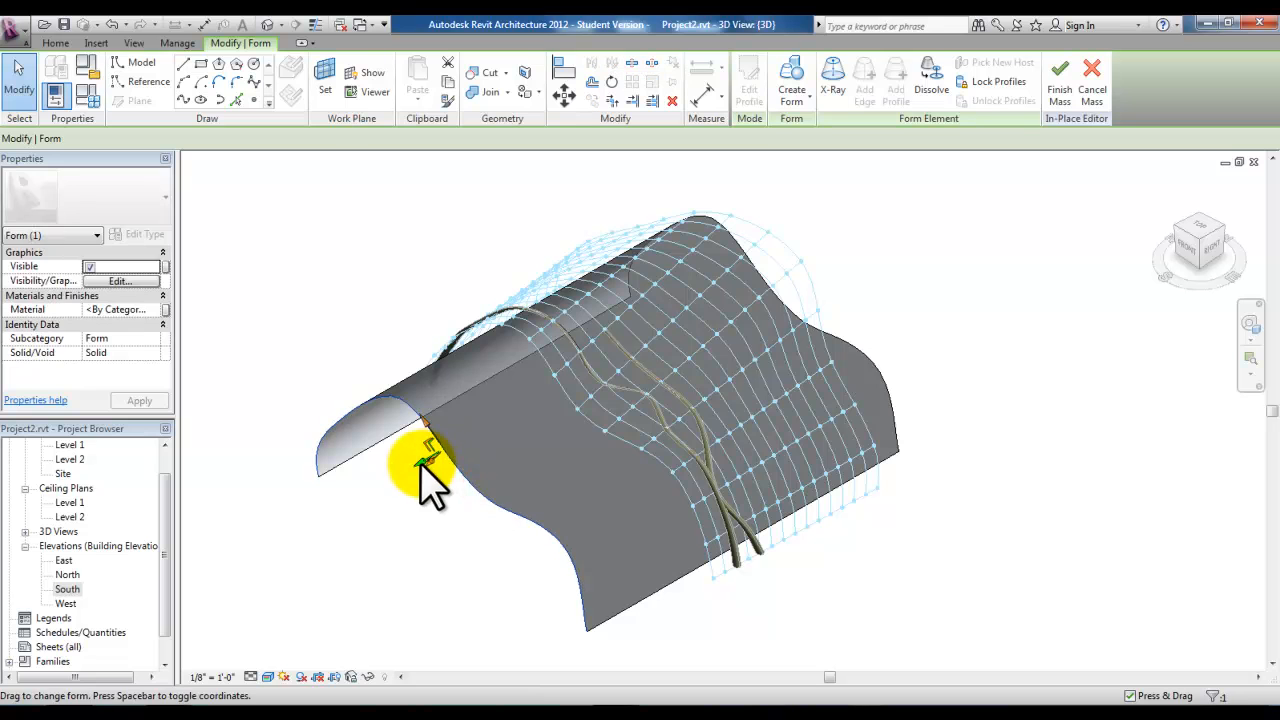
drag(442, 452, 512, 416)
click(466, 516)
middle_drag(460, 409, 442, 461)
scroll(448, 478, up, 1)
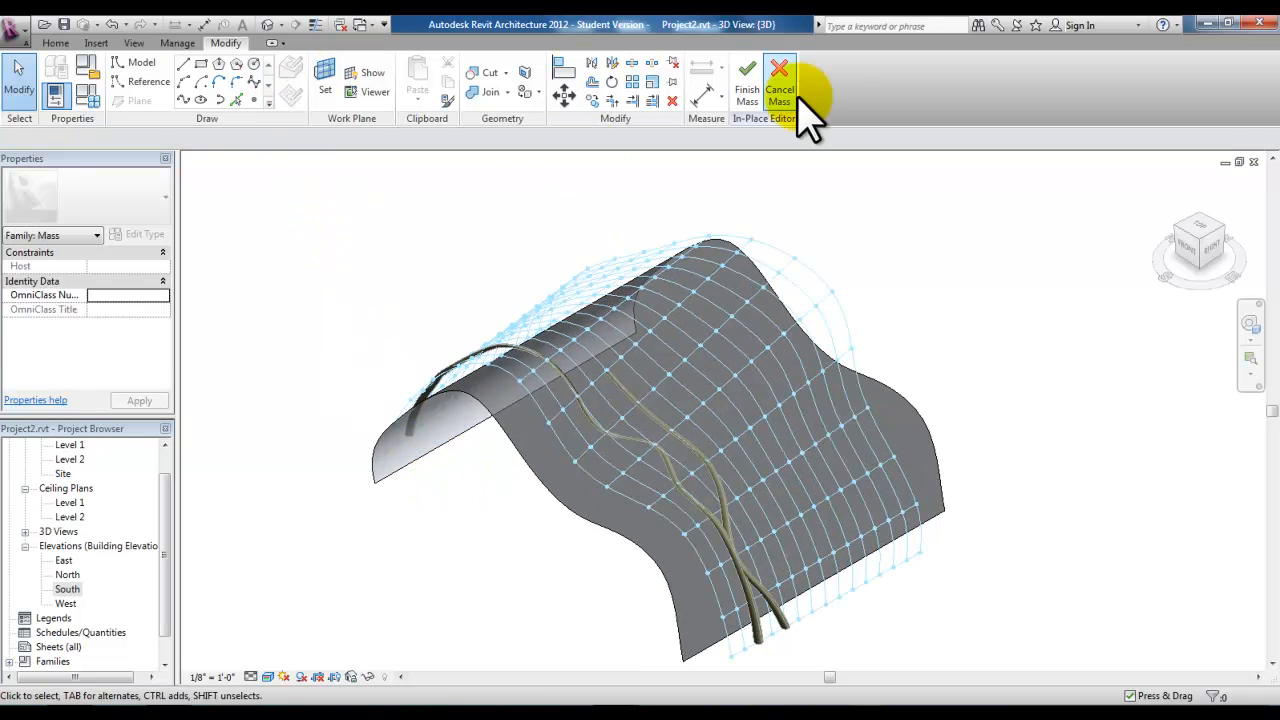
- Finish the in-place mass and dismiss the mesh geometry warning
click(756, 82)
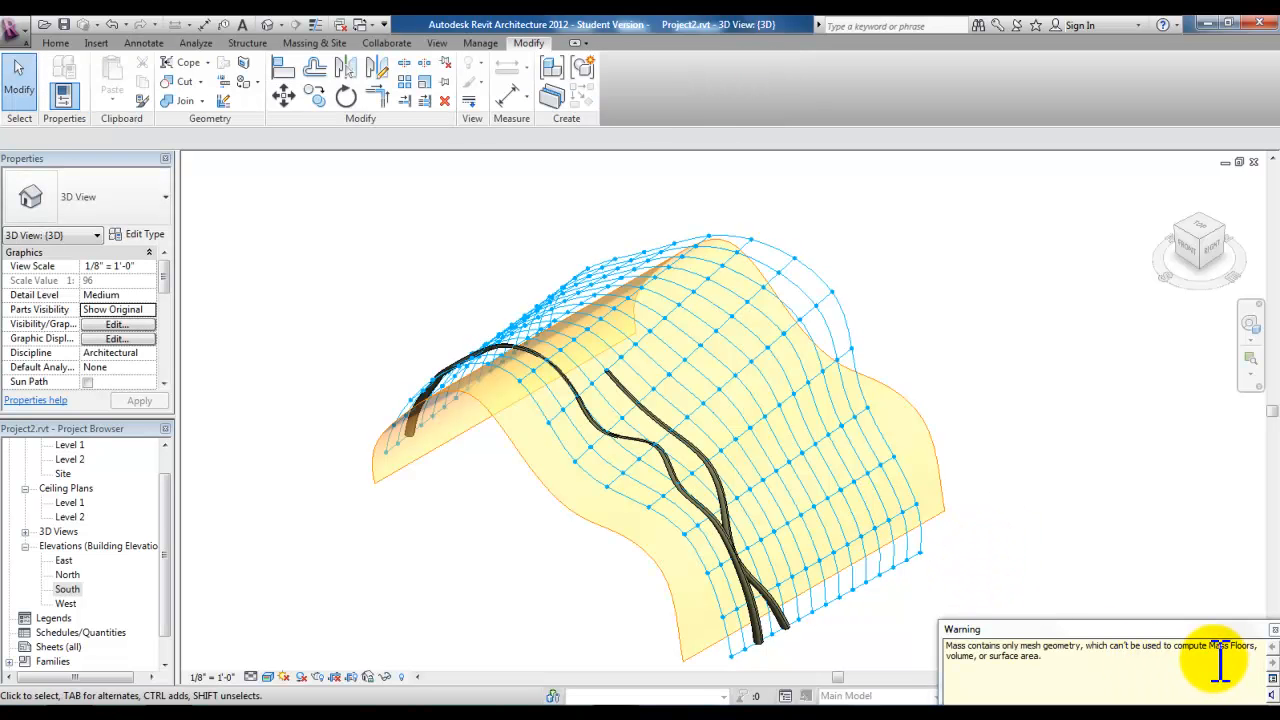
click(1268, 632)
click(298, 318)
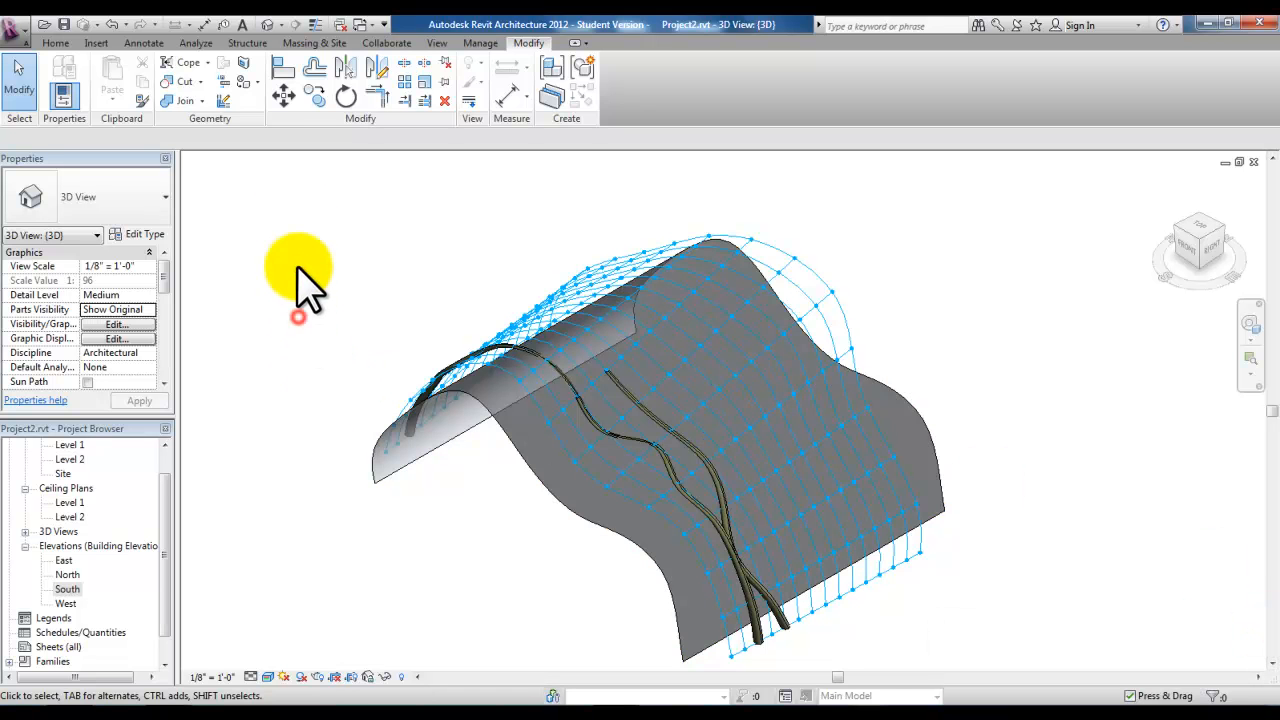
- Place a Generic - 8" basic wall by face on the curved mass surface and end the wall command
click(310, 43)
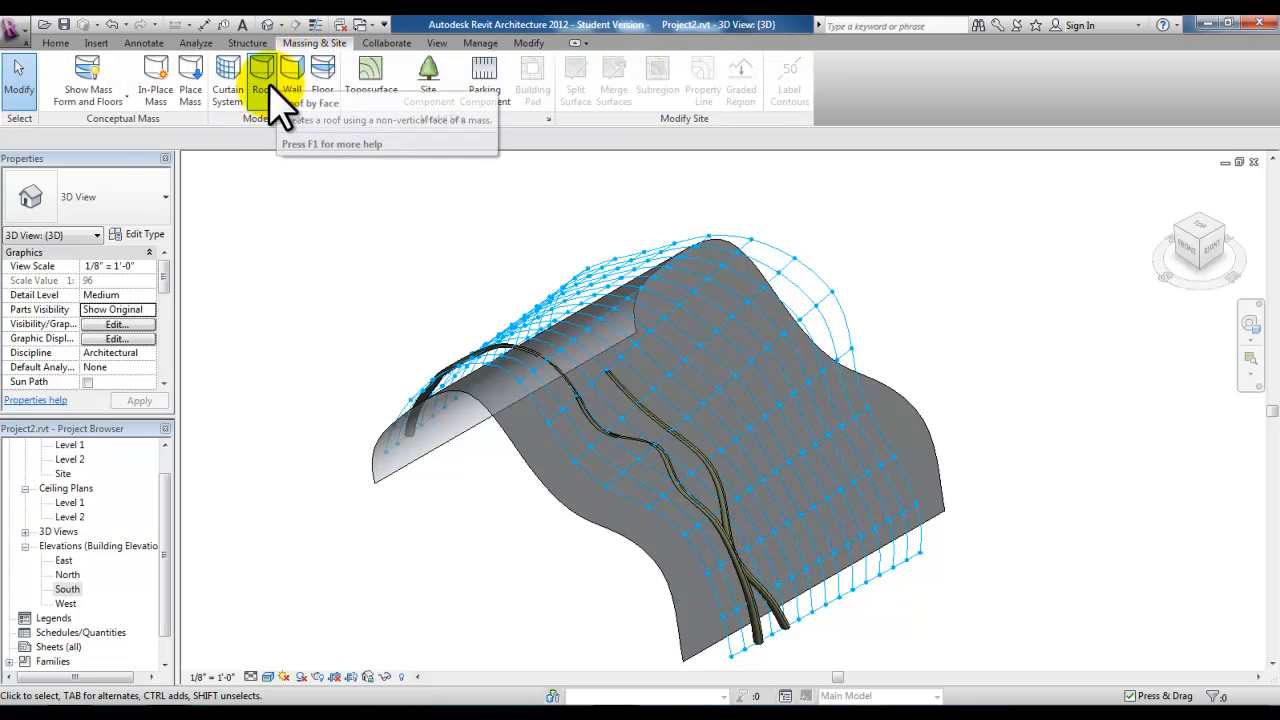
click(292, 80)
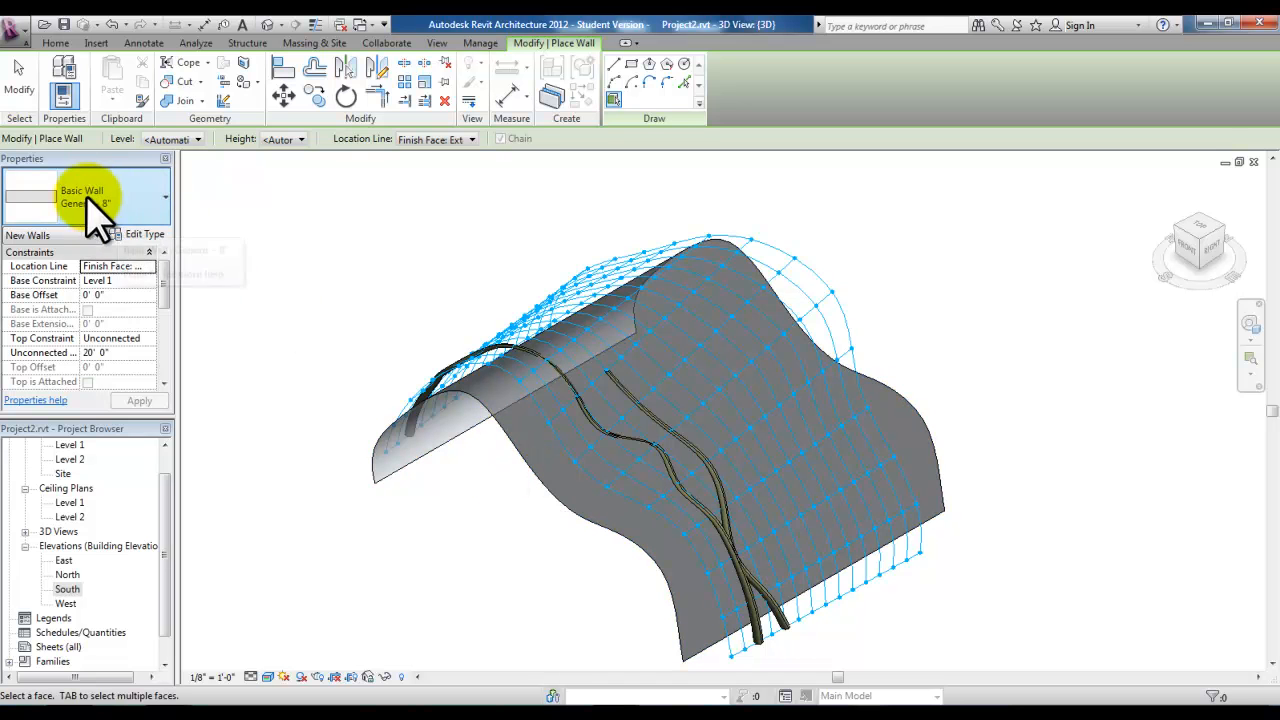
click(575, 517)
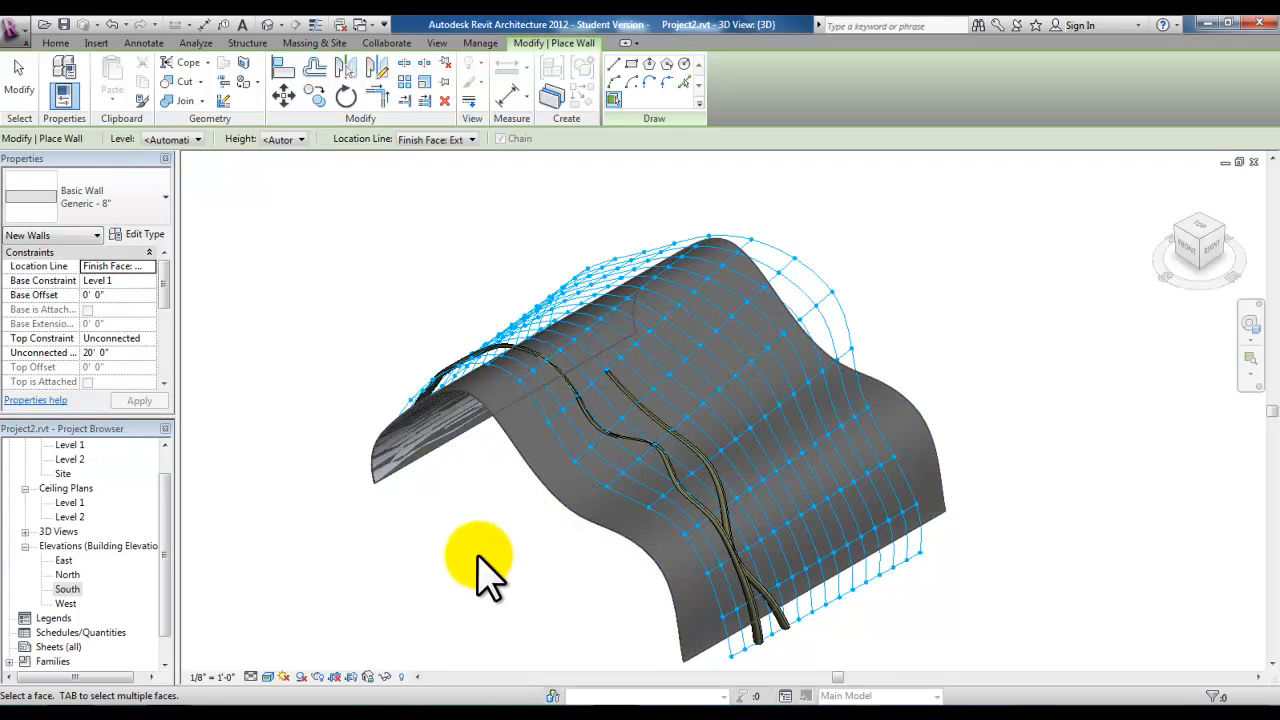
key(Escape)
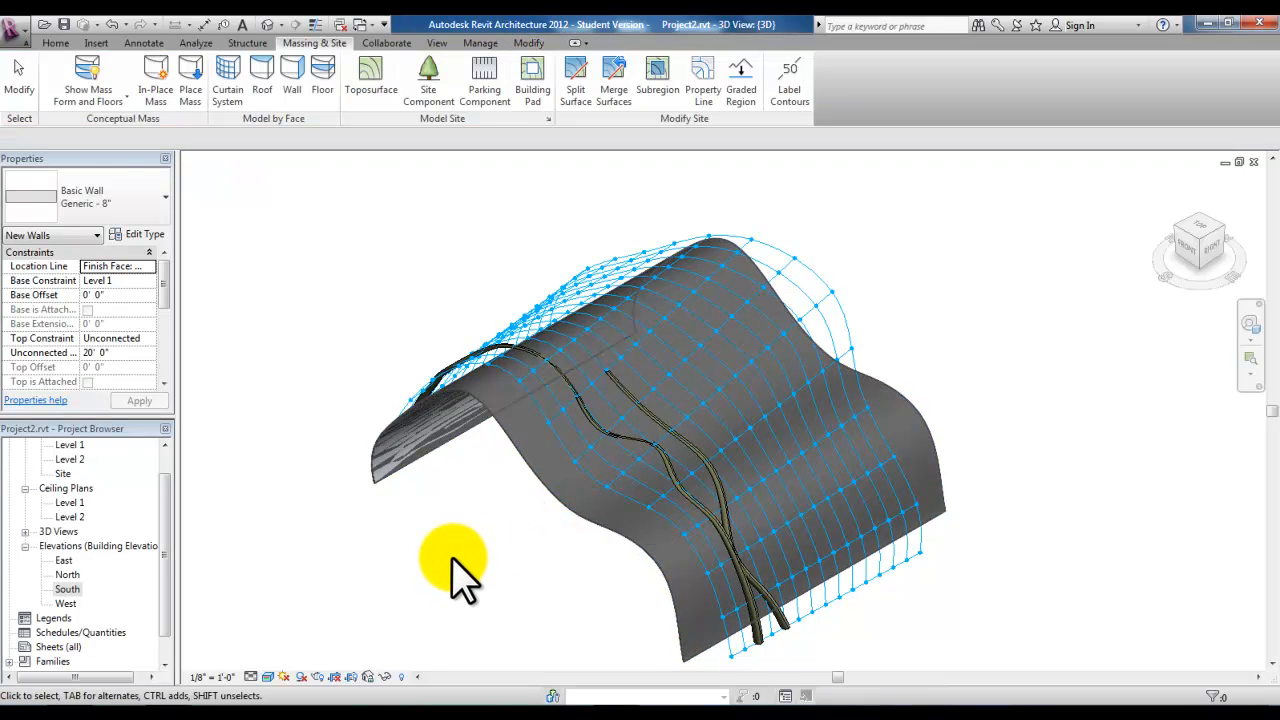
click(466, 525)
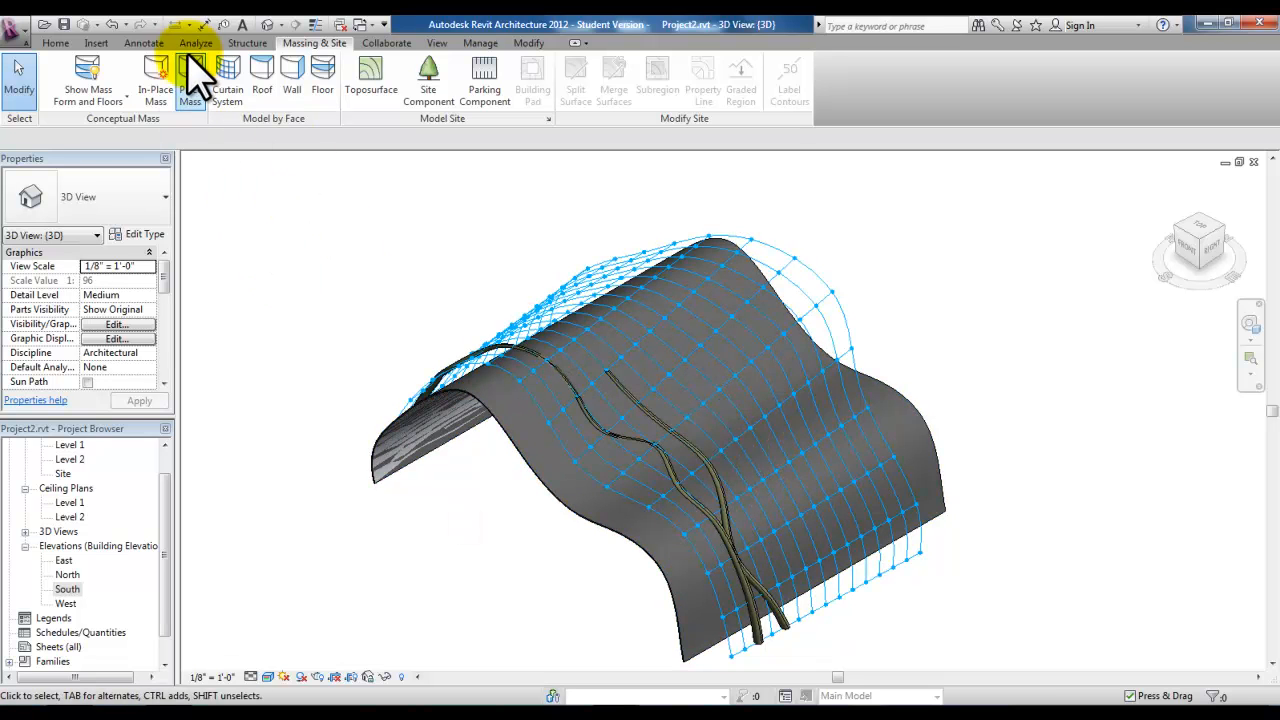
- Cancel naming a new in-place mass and switch the mass display to Show Mass by View Settings
click(158, 80)
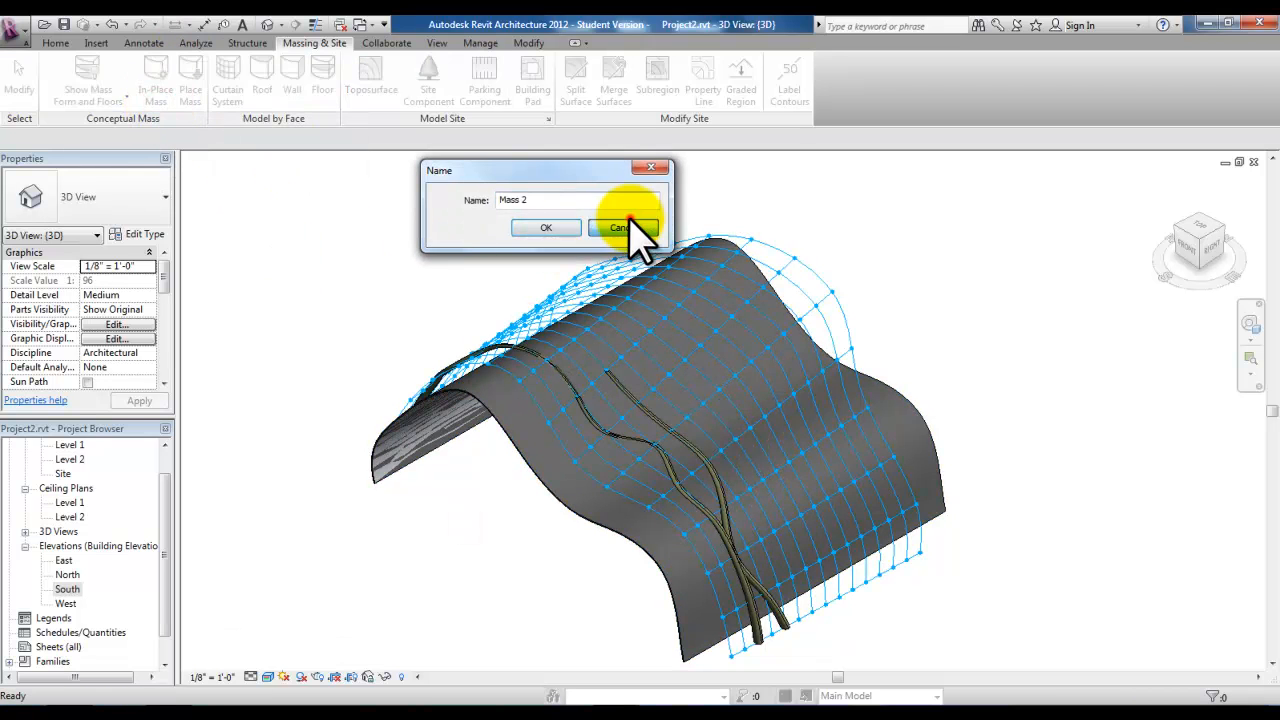
click(627, 226)
click(95, 101)
click(111, 130)
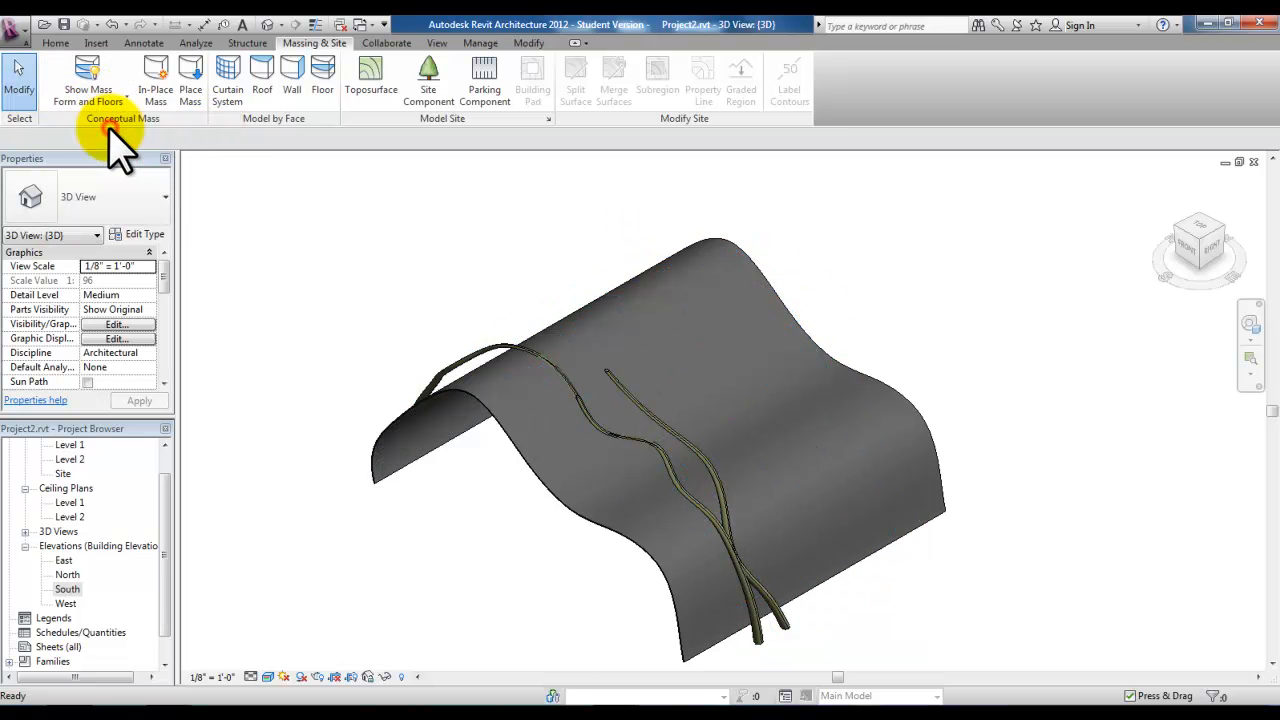
shift+middle_drag(537, 530, 566, 500)
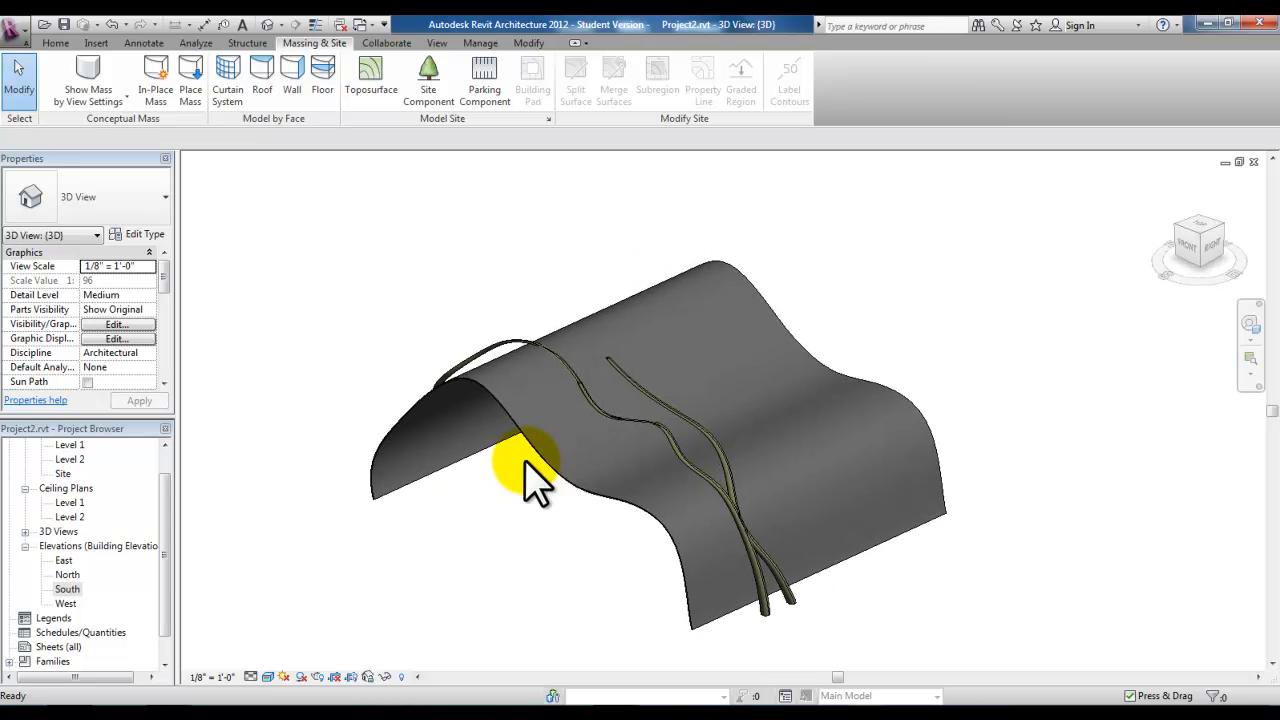
scroll(529, 475, up, 2)
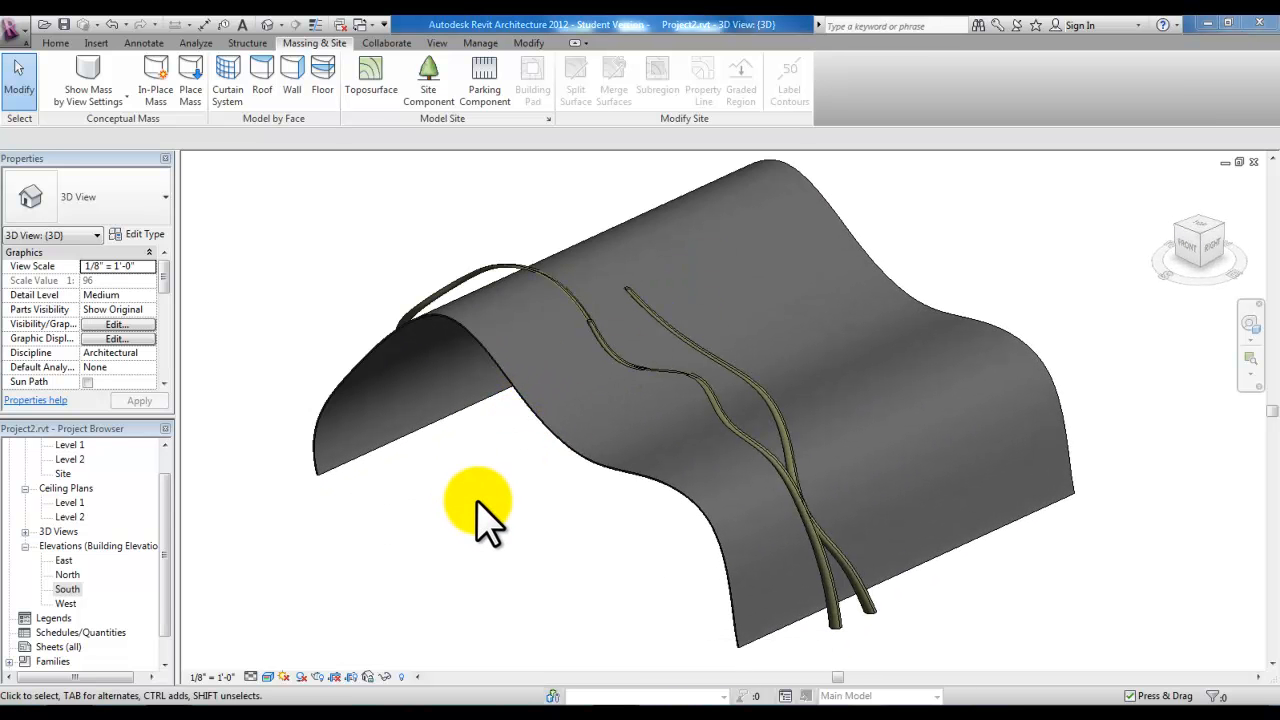